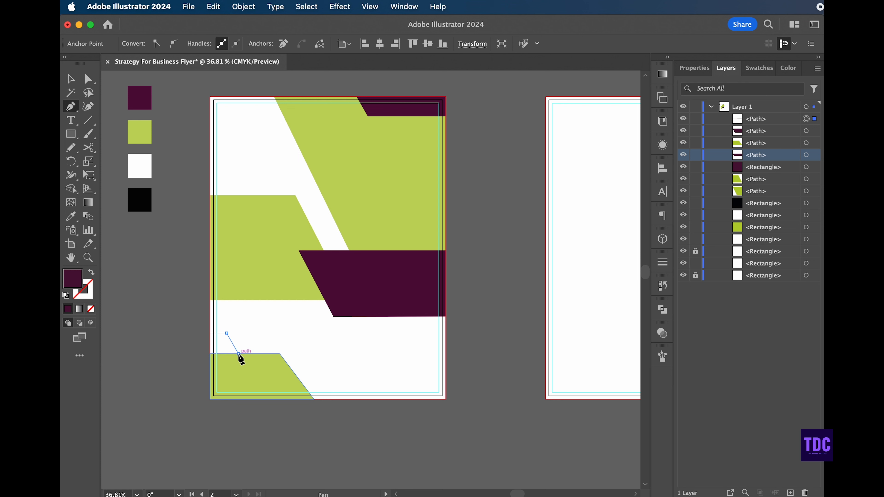
Finish the small purple trapezoid at the page's left edge, resting on the lower green shape, with the Pen tool.
{"action": "left_click", "coordinate": [239, 354]}
{"action": "left_click", "coordinate": [210, 354]}
{"action": "left_click", "coordinate": [210, 334]}
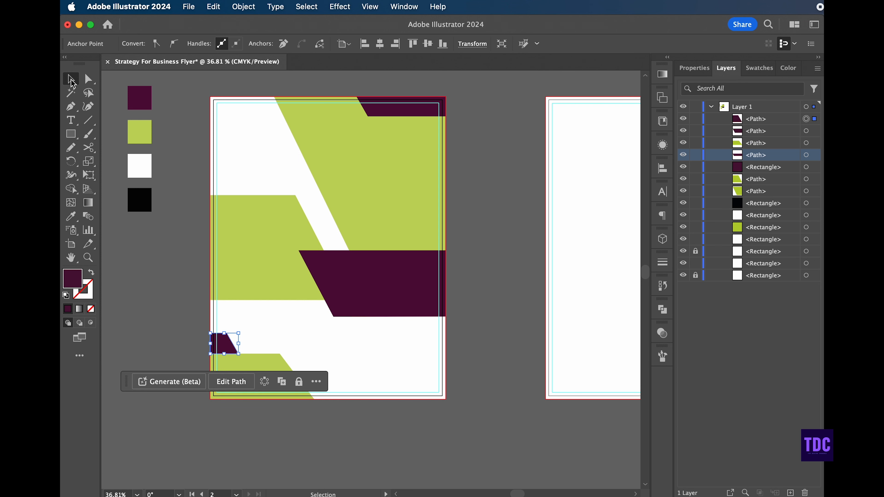
{"action": "key", "text": "v"}
{"action": "left_click", "coordinate": [336, 352]}
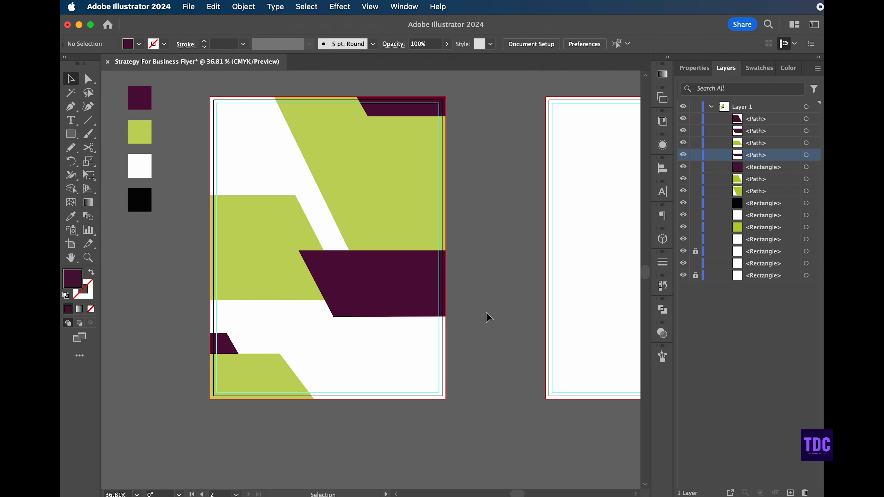
Draw a narrow triangle beneath the purple band at the page's right edge with the Pen tool and fill it with the green swatch's colour.
{"action": "left_click", "coordinate": [426, 318]}
{"action": "left_click", "coordinate": [72, 107]}
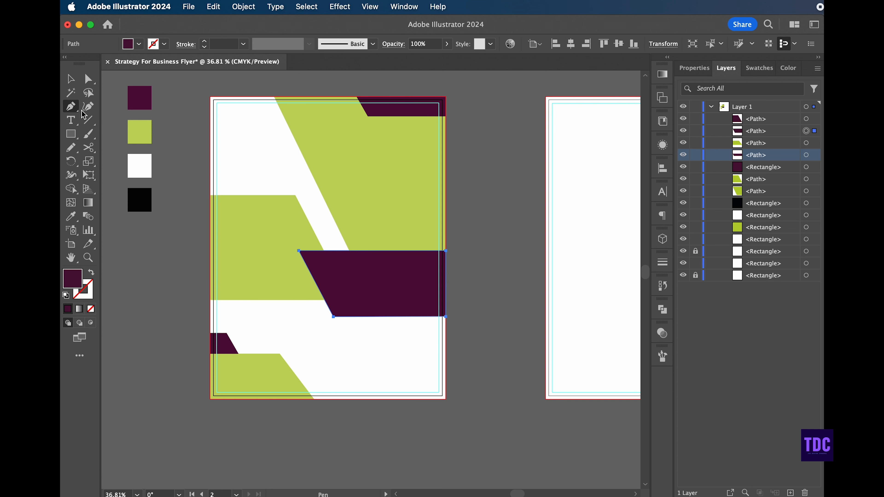
{"action": "left_click", "coordinate": [72, 79]}
{"action": "left_click", "coordinate": [115, 139]}
{"action": "left_click", "coordinate": [72, 107]}
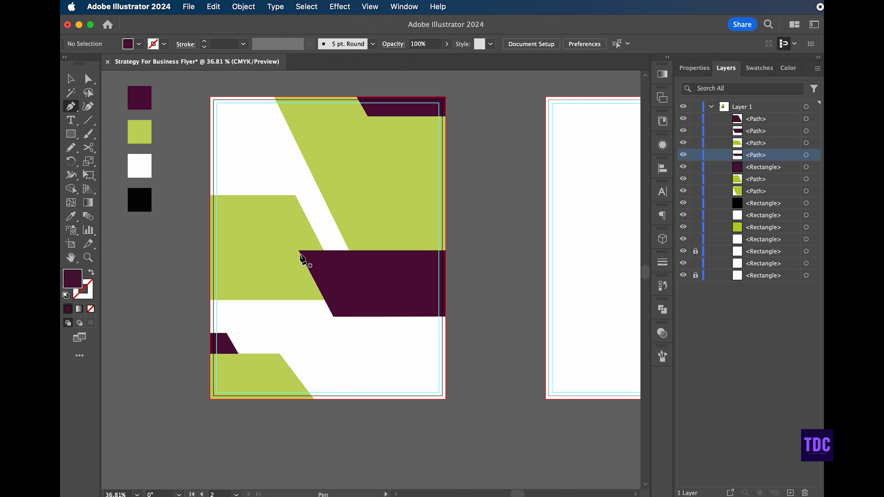
{"action": "left_click", "coordinate": [421, 317]}
{"action": "left_click", "coordinate": [446, 374]}
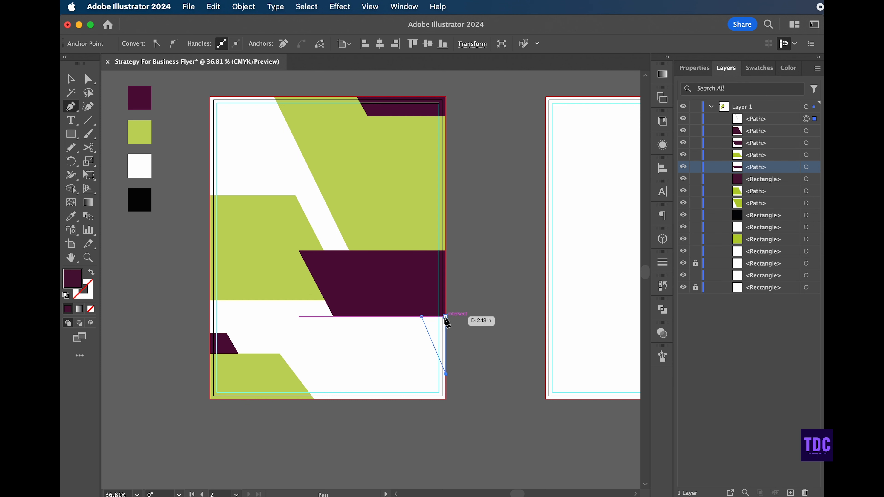
{"action": "left_click", "coordinate": [446, 317]}
{"action": "left_click", "coordinate": [70, 79]}
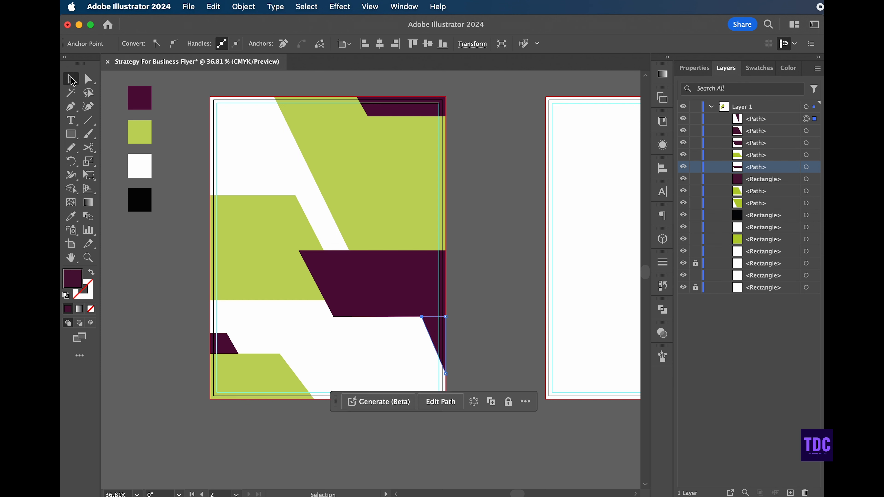
{"action": "left_click", "coordinate": [71, 221]}
{"action": "left_click", "coordinate": [137, 133]}
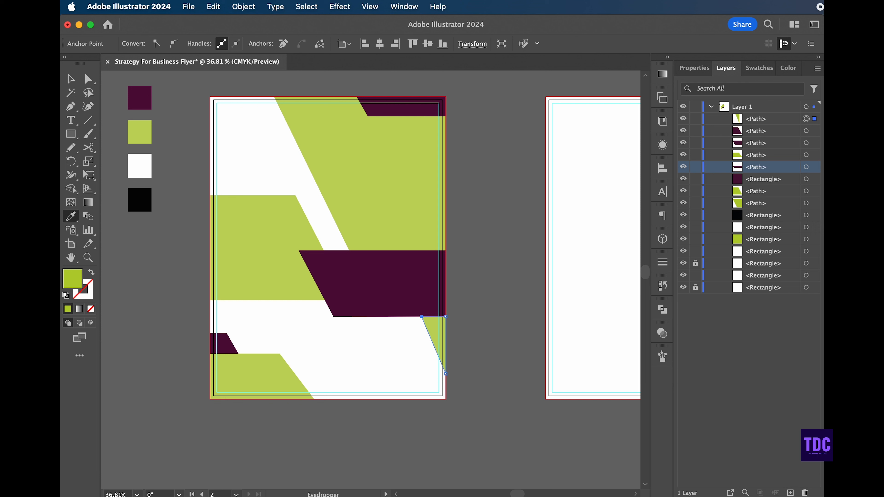
Draw a slanted parallelogram along the middle-left green shape's slanted side, extending from above it into the purple band, with the Pen tool.
{"action": "left_click", "coordinate": [71, 106]}
{"action": "left_click", "coordinate": [274, 181]}
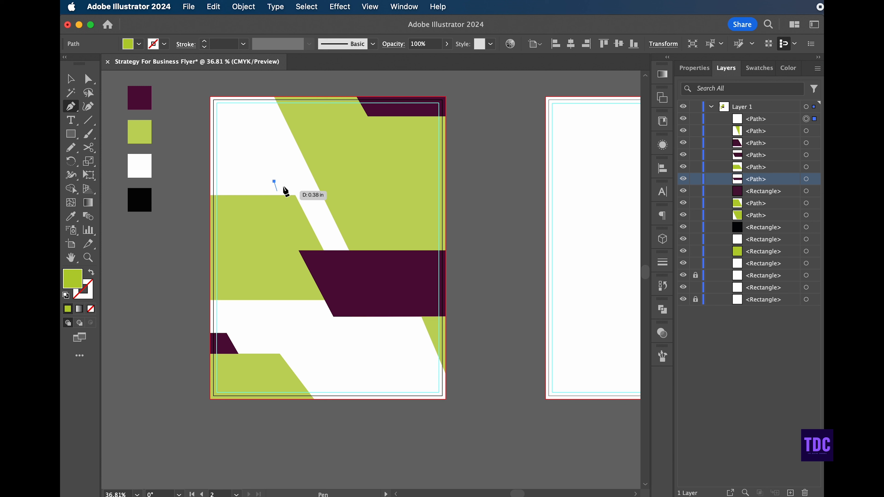
{"action": "left_click", "coordinate": [297, 181]}
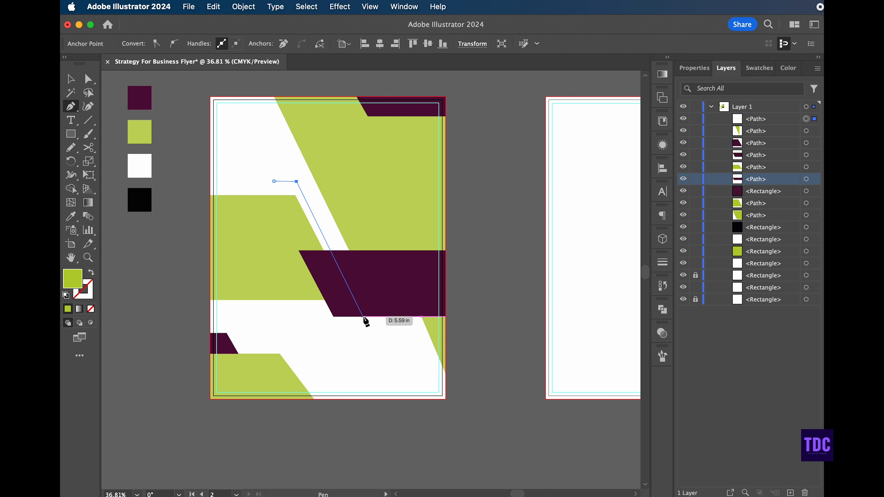
{"action": "left_click", "coordinate": [339, 262]}
{"action": "left_click", "coordinate": [316, 262]}
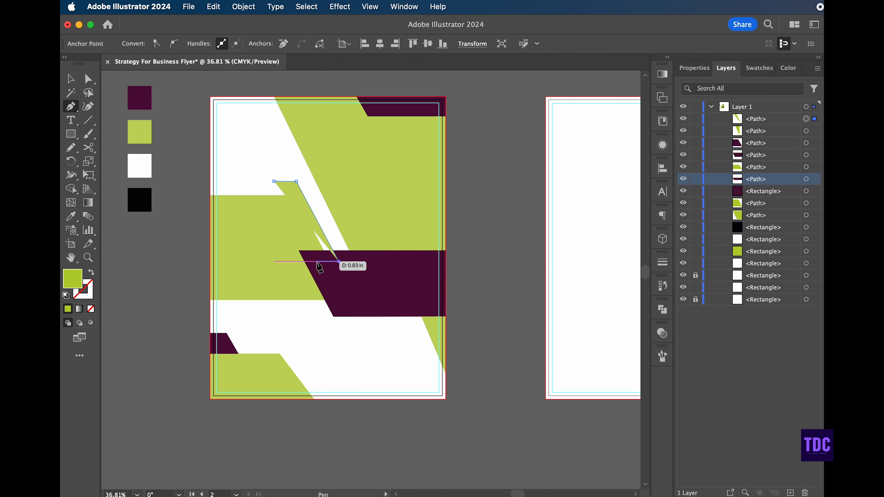
{"action": "left_click", "coordinate": [274, 182]}
{"action": "key", "text": "v"}
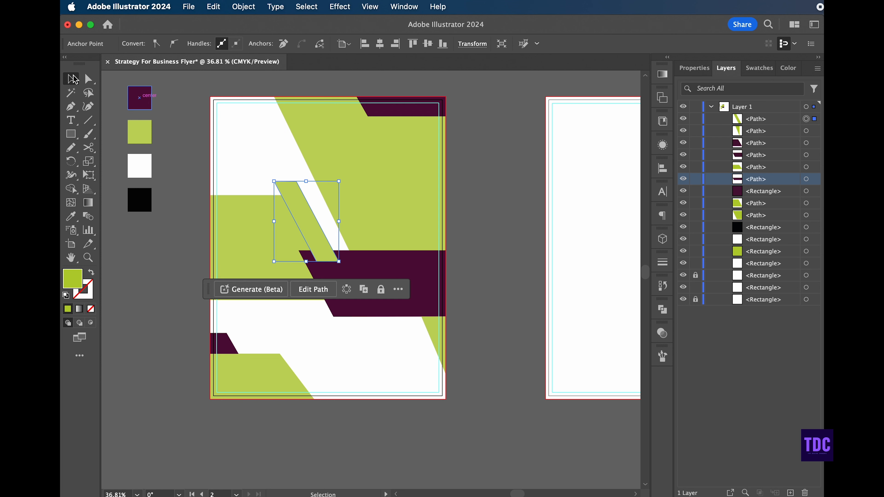
Fill the slanted bar with the purple swatch's colour and stack it behind the middle-left green shape.
{"action": "left_click", "coordinate": [71, 218]}
{"action": "left_click", "coordinate": [140, 98]}
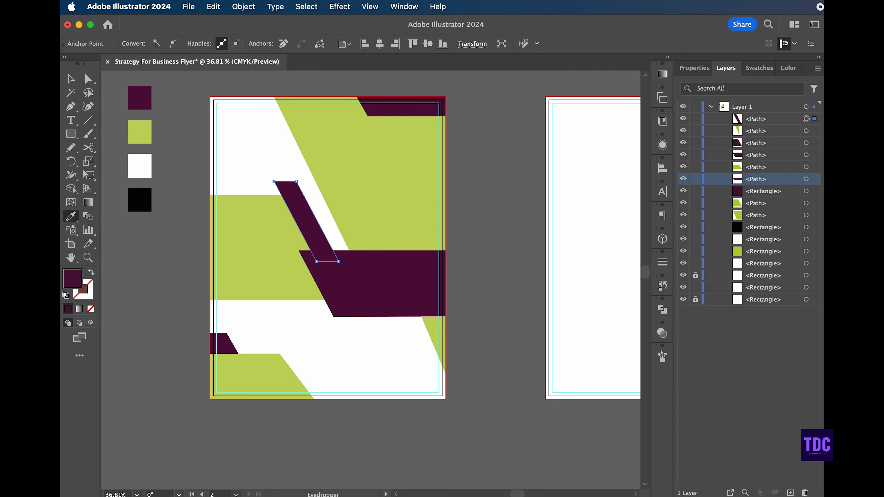
{"action": "left_click", "coordinate": [80, 80]}
{"action": "left_click_drag", "start_coordinate": [754, 132], "coordinate": [753, 209]}
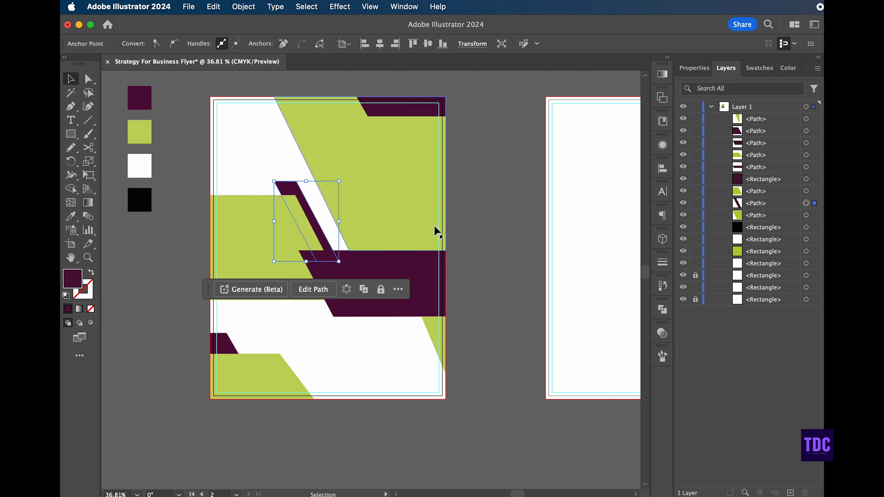
{"action": "left_click", "coordinate": [175, 88]}
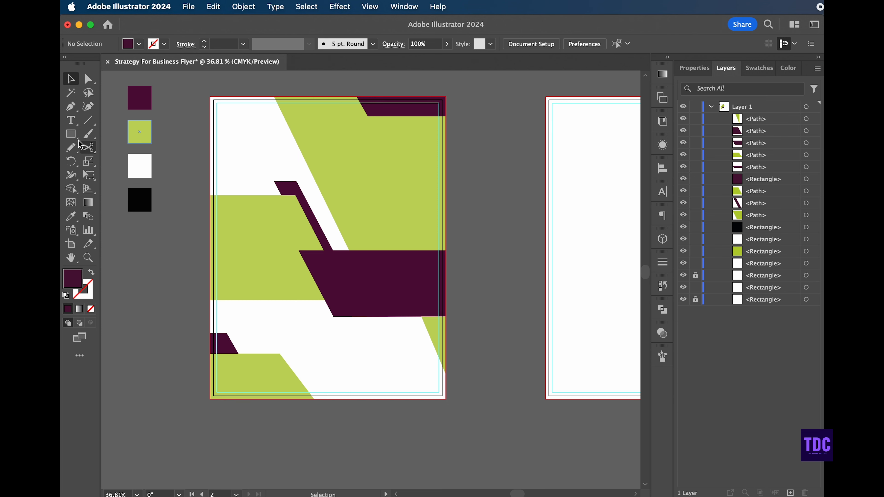
Move the middle-left green shape, the slanted purple bar and the wide purple band up together.
{"action": "scroll", "coordinate": [350, 168], "scroll_direction": "up", "scroll_amount": 5}
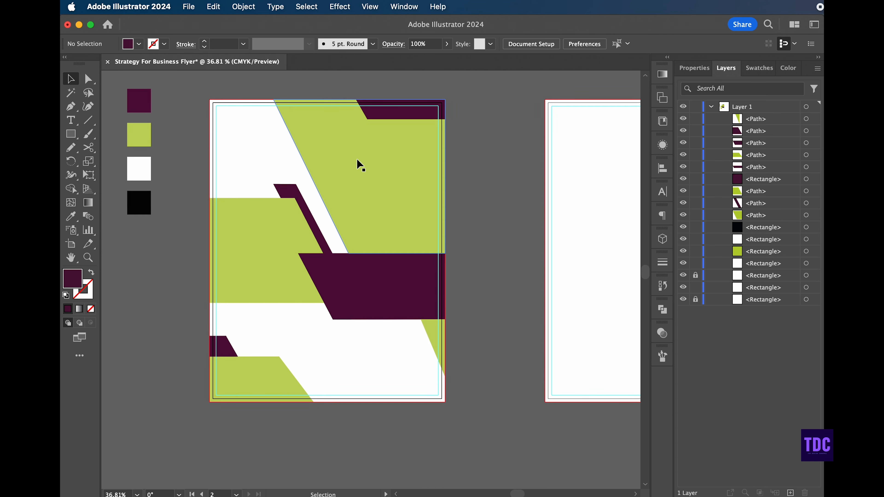
{"action": "scroll", "coordinate": [361, 166], "scroll_direction": "down", "scroll_amount": 2}
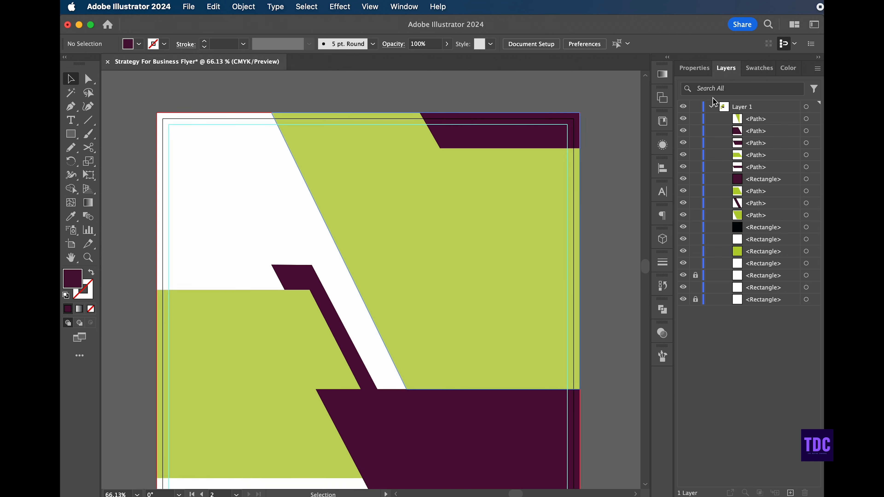
{"action": "left_click", "coordinate": [263, 323]}
{"action": "left_click", "coordinate": [304, 277], "text": "shift"}
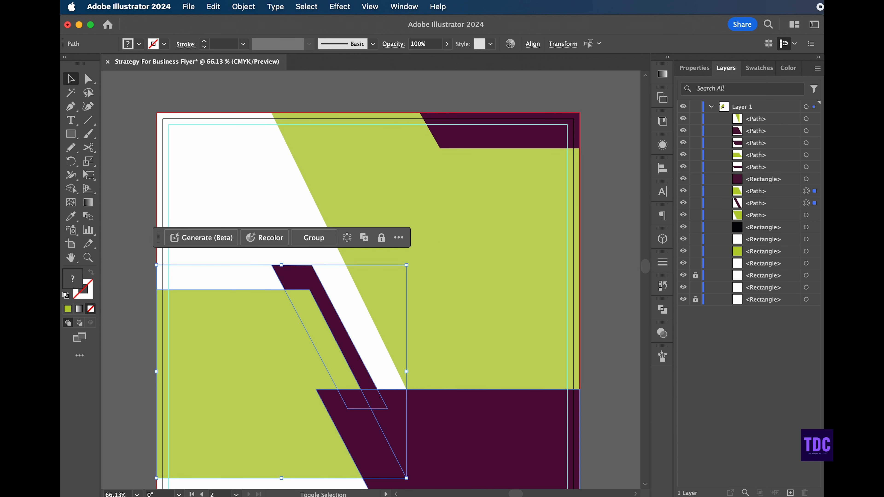
{"action": "left_click", "coordinate": [460, 430], "text": "shift"}
{"action": "left_click_drag", "start_coordinate": [461, 430], "coordinate": [462, 383]}
Shift the large upper green shape's lower-left corner outward to the right to widen the white gap beside the purple bar.
{"action": "left_click", "coordinate": [402, 170]}
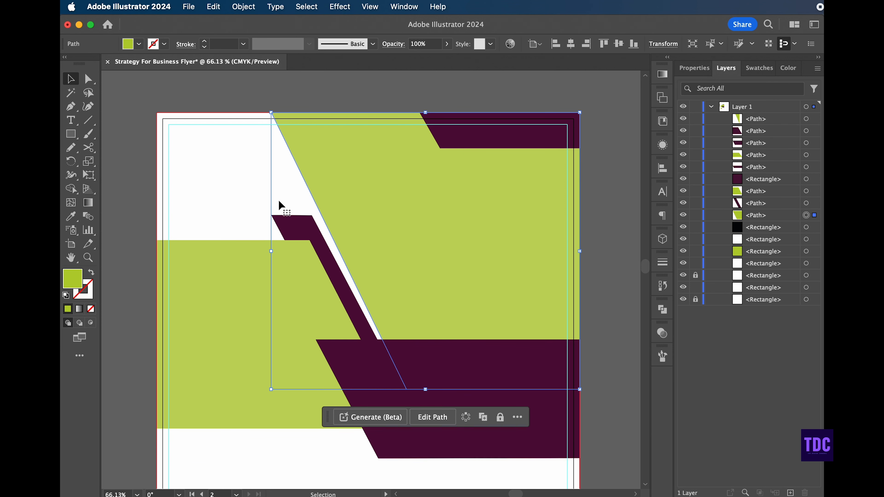
{"action": "key", "text": "a"}
{"action": "left_click_drag", "start_coordinate": [407, 390], "coordinate": [419, 395]}
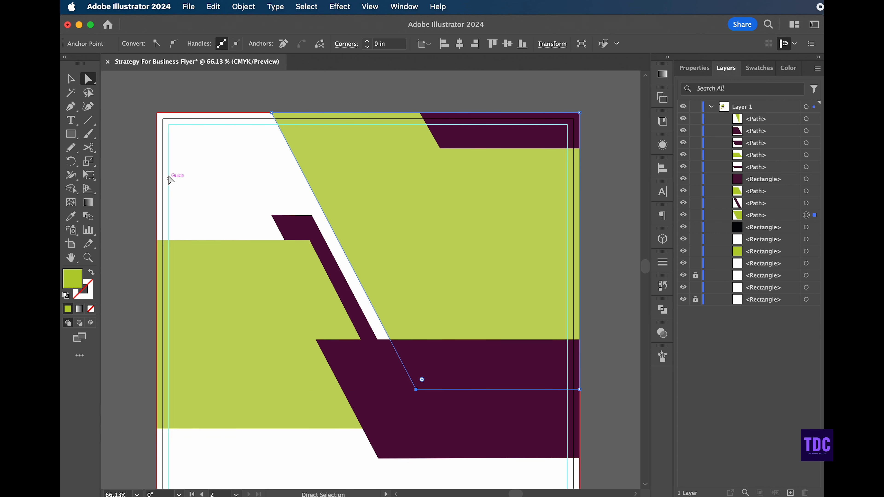
Reduce the wide purple band's height slightly by raising its lower edge.
{"action": "key", "text": "v"}
{"action": "left_click", "coordinate": [508, 449]}
{"action": "left_click_drag", "start_coordinate": [449, 458], "coordinate": [449, 449]}
{"action": "left_click", "coordinate": [375, 243]}
Draw a small green square in the white area near the page's upper-left corner.
{"action": "scroll", "coordinate": [409, 247], "scroll_direction": "down", "scroll_amount": 10}
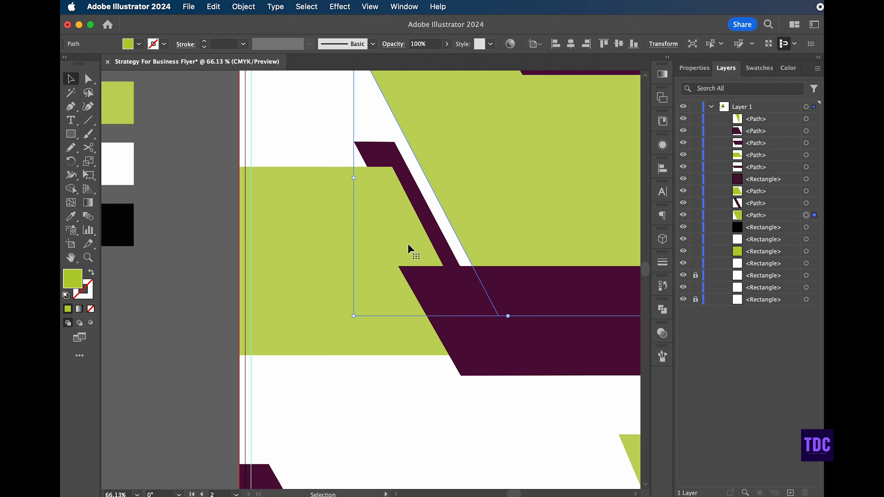
{"action": "scroll", "coordinate": [408, 247], "scroll_direction": "up", "scroll_amount": 10}
{"action": "scroll", "coordinate": [407, 243], "scroll_direction": "up", "scroll_amount": 7}
{"action": "scroll", "coordinate": [408, 243], "scroll_direction": "left", "scroll_amount": 4}
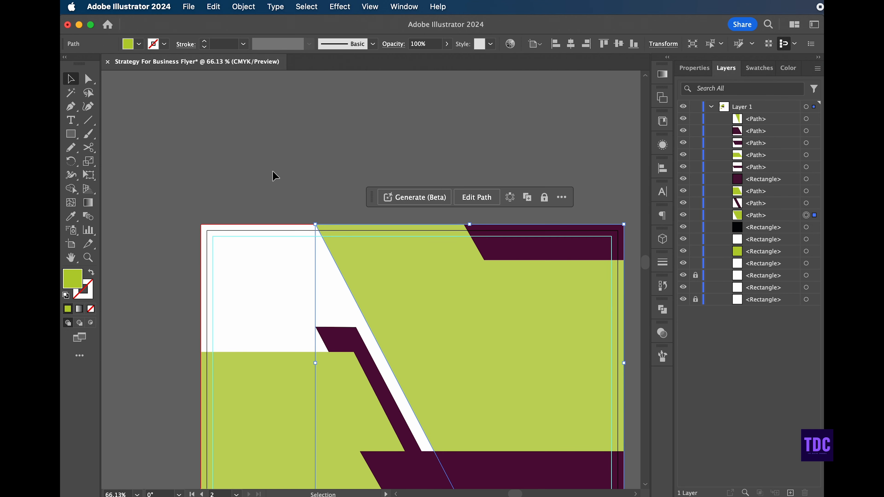
{"action": "scroll", "coordinate": [274, 176], "scroll_direction": "down", "scroll_amount": 2}
{"action": "left_click", "coordinate": [71, 133]}
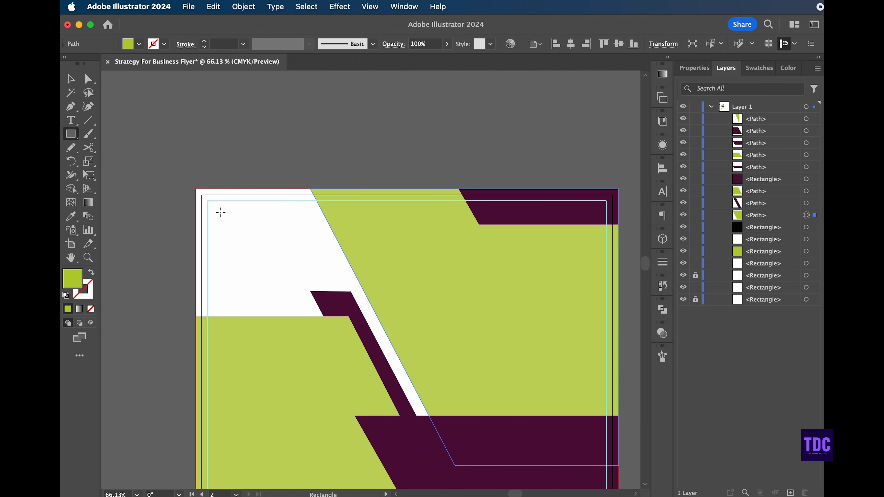
{"action": "left_click_drag", "start_coordinate": [223, 218], "coordinate": [237, 230]}
{"action": "left_click", "coordinate": [71, 79]}
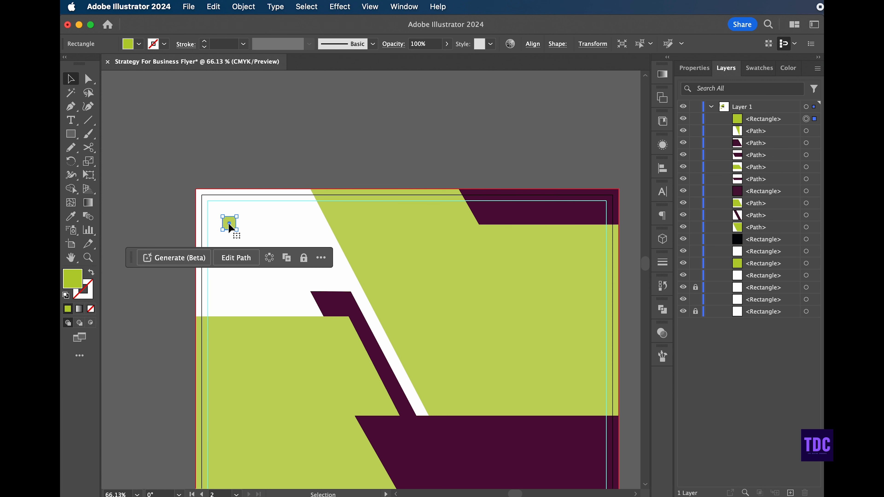
Duplicate the small green square beside the original and recolour the copy with the band's purple.
{"action": "left_click_drag", "start_coordinate": [229, 228], "coordinate": [245, 228], "text": "alt"}
{"action": "left_click", "coordinate": [71, 216]}
{"action": "left_click", "coordinate": [406, 436]}
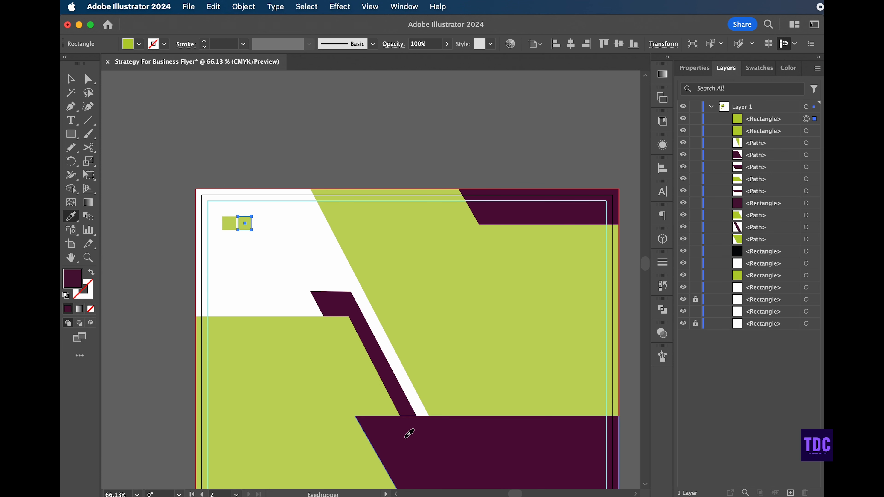
{"action": "key", "text": "v"}
{"action": "left_click", "coordinate": [178, 128]}
Overlap the purple square on the green one, offset up and to the right, and enlarge both squares slightly.
{"action": "left_click_drag", "start_coordinate": [246, 230], "coordinate": [236, 228]}
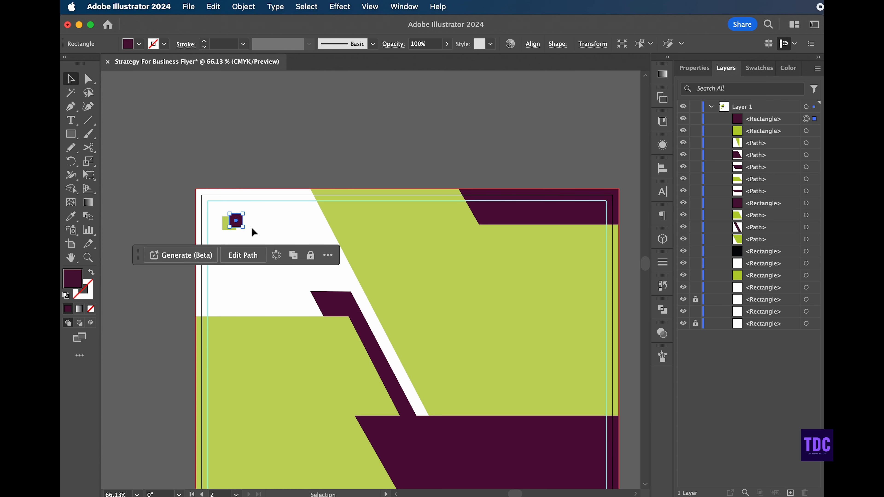
{"action": "left_click", "coordinate": [226, 222]}
{"action": "left_click", "coordinate": [240, 221], "text": "shift"}
{"action": "mouse_move", "coordinate": [245, 233]}
{"action": "left_mouse_down"}
{"action": "mouse_move", "coordinate": [249, 241]}
{"action": "mouse_move", "coordinate": [242, 225]}
{"action": "left_mouse_up"}
{"action": "left_click", "coordinate": [273, 228]}
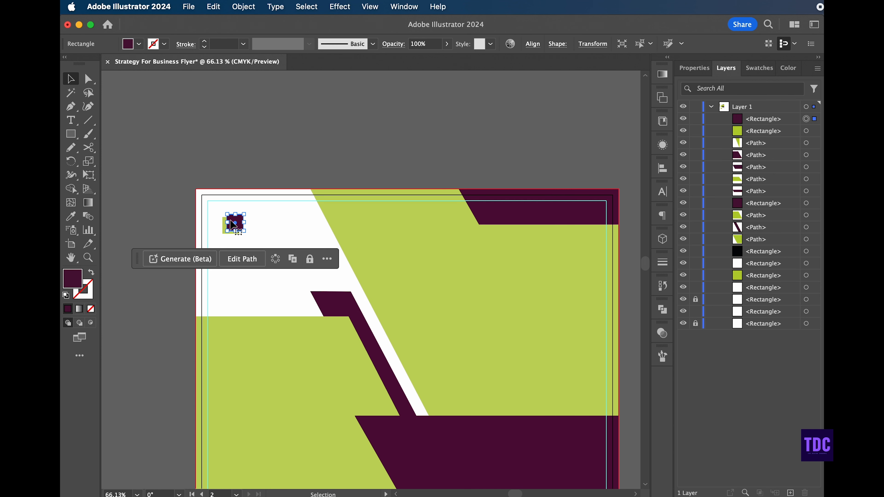
{"action": "left_click", "coordinate": [272, 229]}
Add the text CREATIVE below the logo squares in Poppins Medium.
{"action": "key", "text": "t"}
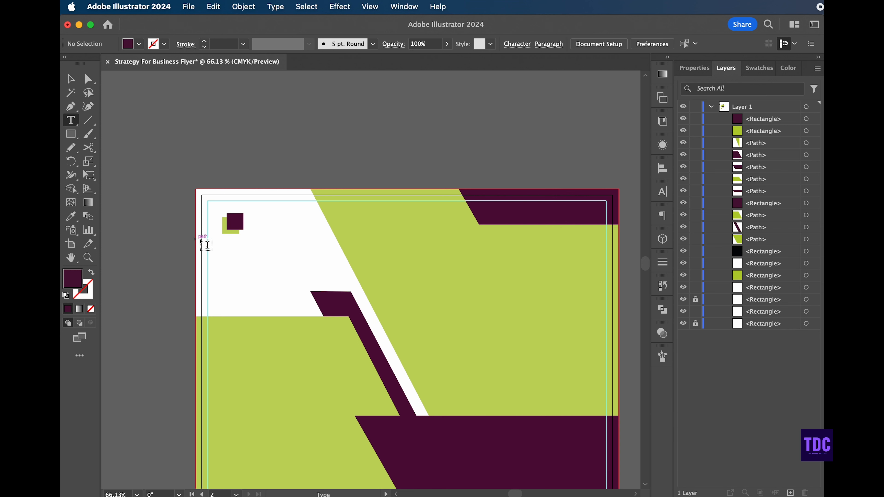
{"action": "left_click", "coordinate": [225, 244]}
{"action": "left_click", "coordinate": [259, 274]}
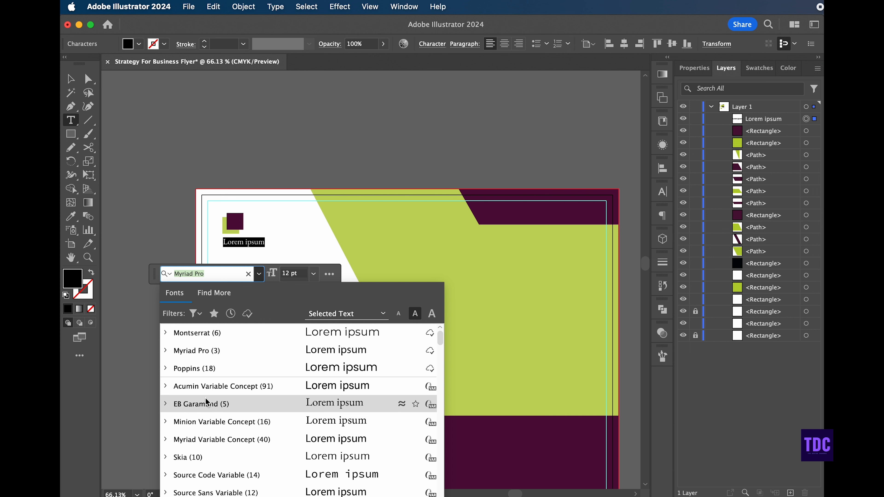
{"action": "left_click", "coordinate": [194, 369]}
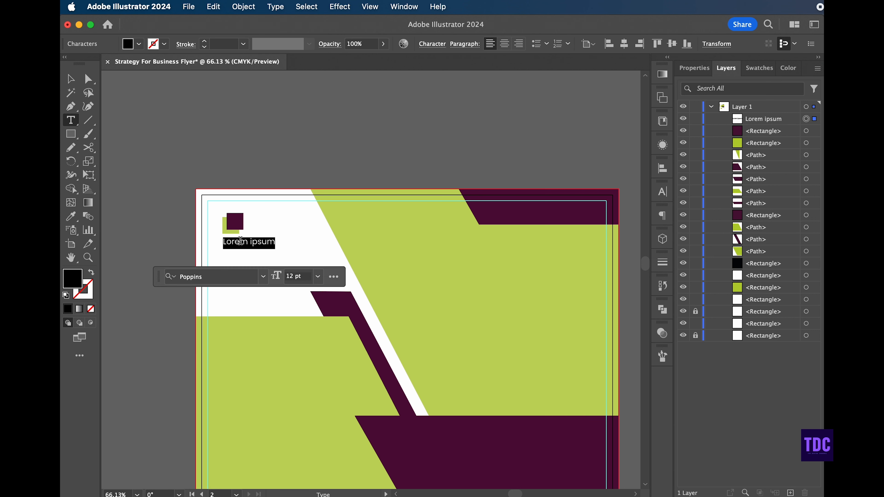
{"action": "left_click", "coordinate": [695, 68]}
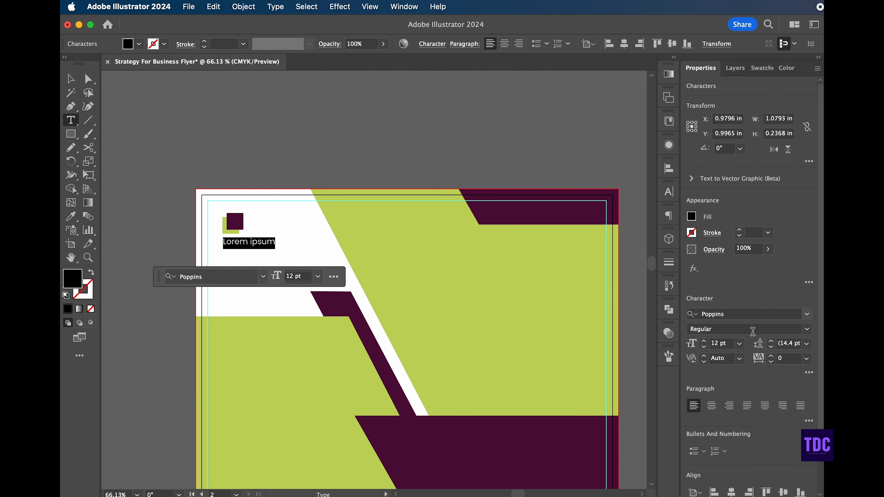
{"action": "type", "text": "CREATIVE"}
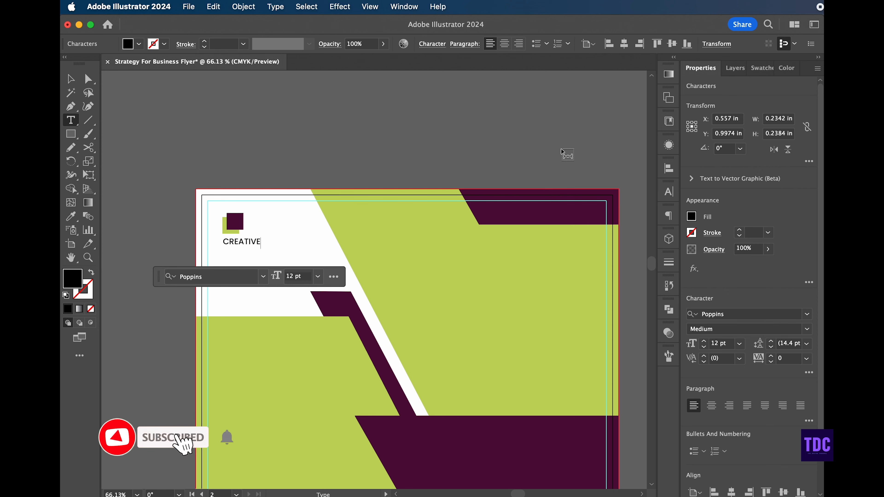
{"action": "scroll", "coordinate": [566, 152], "scroll_direction": "down", "scroll_amount": 2}
{"action": "key", "text": "Escape"}
{"action": "left_click", "coordinate": [298, 192]}
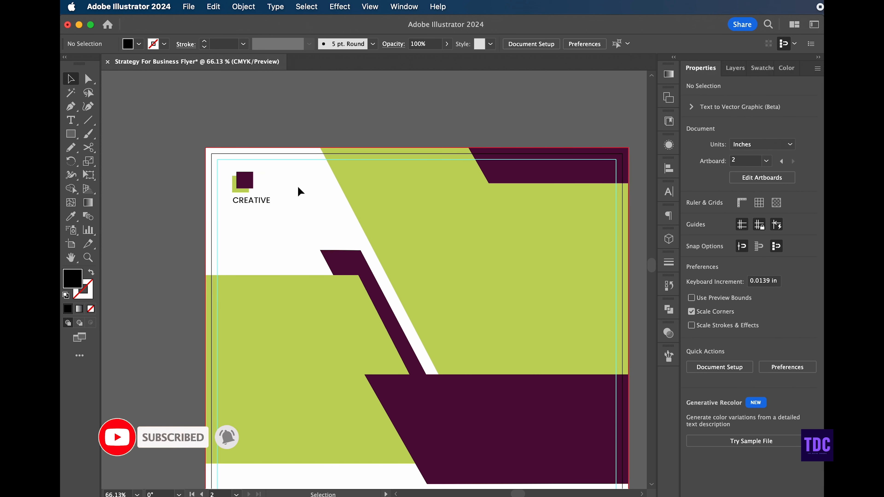
Duplicate the CREATIVE text directly beneath the original.
{"action": "left_click_drag", "start_coordinate": [254, 204], "coordinate": [249, 215]}
{"action": "left_click", "coordinate": [256, 213]}
{"action": "double_click", "coordinate": [248, 211]}
{"action": "key", "text": "Escape"}
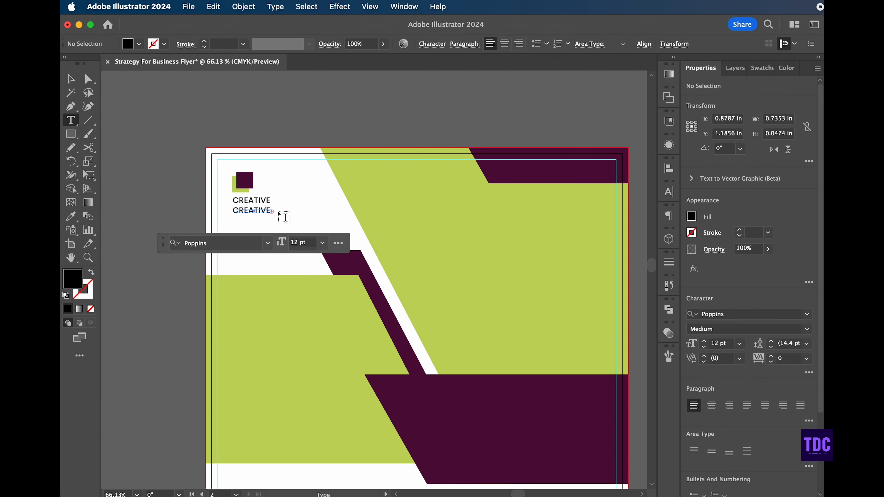
{"action": "key", "text": "super+a"}
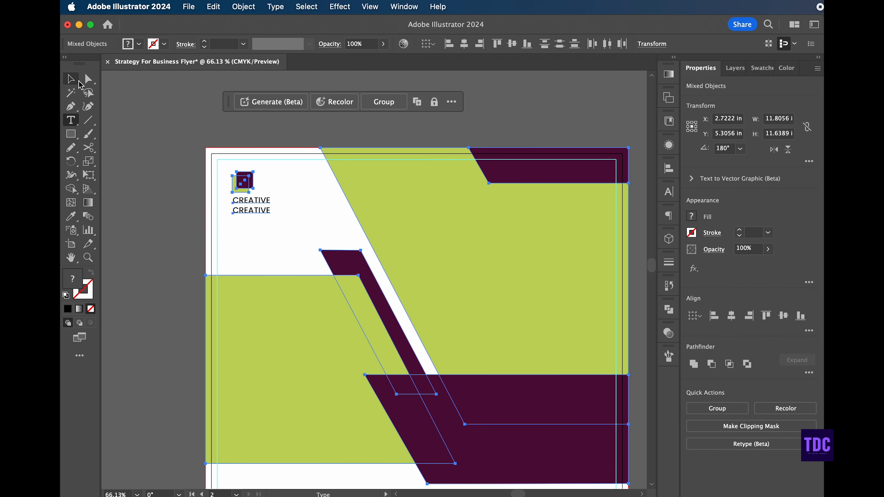
{"action": "left_click", "coordinate": [70, 80]}
{"action": "left_click", "coordinate": [179, 88]}
Replace the lower logo text line with BUSINESS and nudge it up closer to CREATIVE.
{"action": "double_click", "coordinate": [262, 211]}
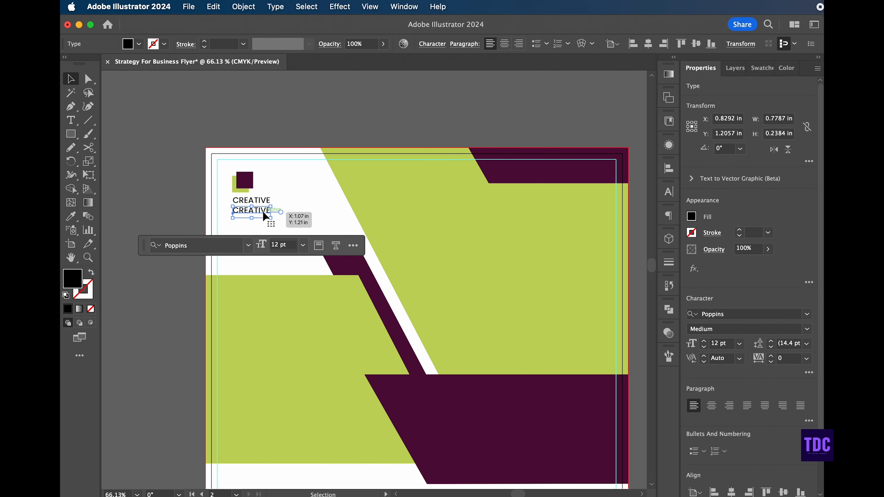
{"action": "double_click", "coordinate": [264, 213]}
{"action": "type", "text": "BUSINESS"}
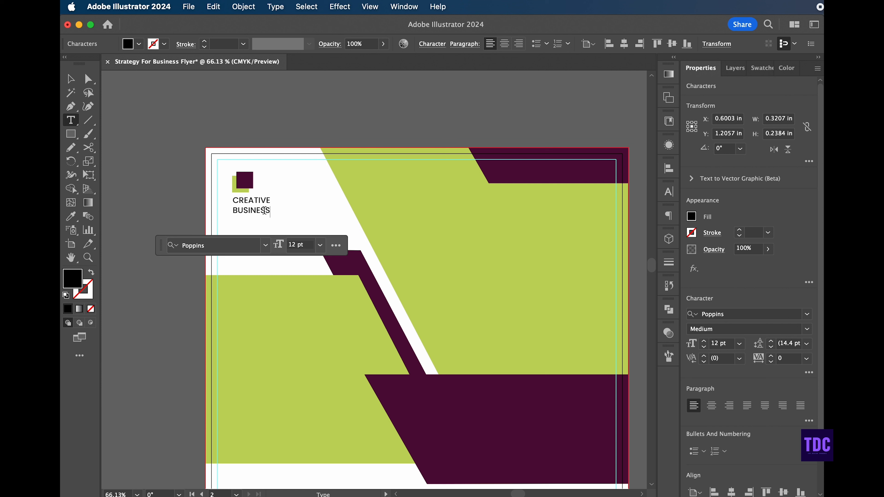
{"action": "left_click", "coordinate": [73, 82]}
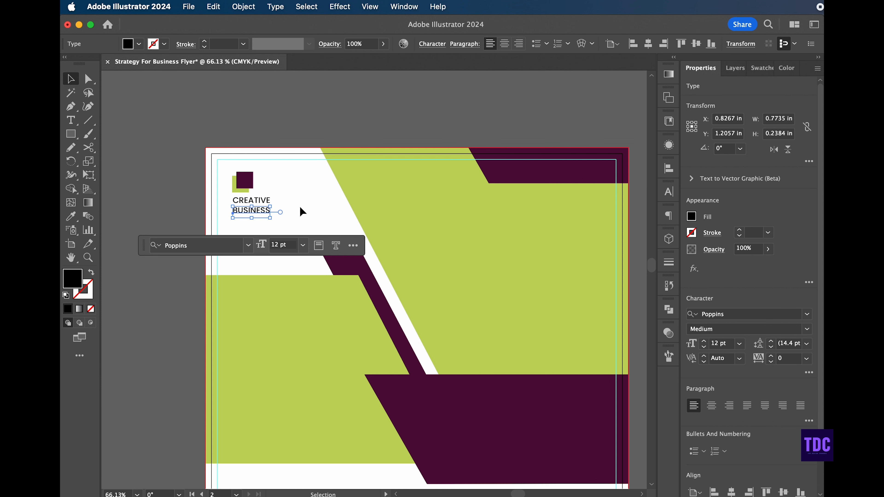
{"action": "key", "text": "Up"}
{"action": "key", "text": "Up"}
Set the BUSINESS text to Poppins Regular and the CREATIVE text to Poppins SemiBold.
{"action": "left_click", "coordinate": [769, 329]}
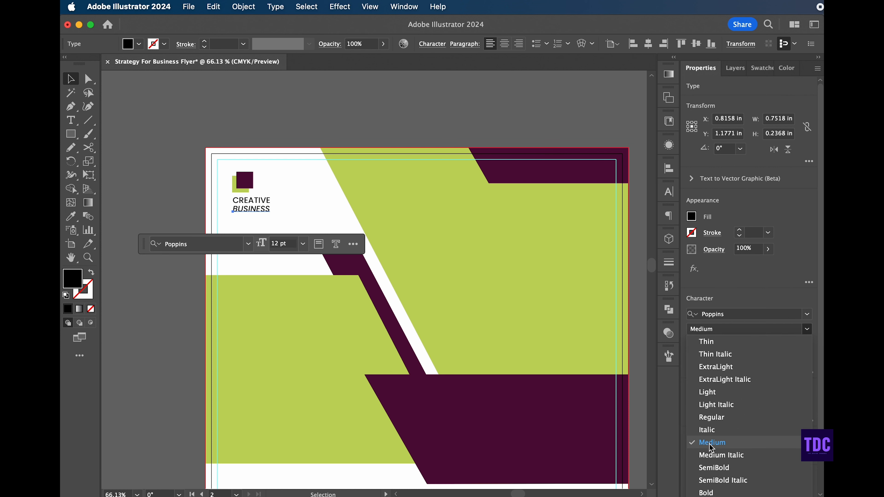
{"action": "left_click", "coordinate": [711, 394]}
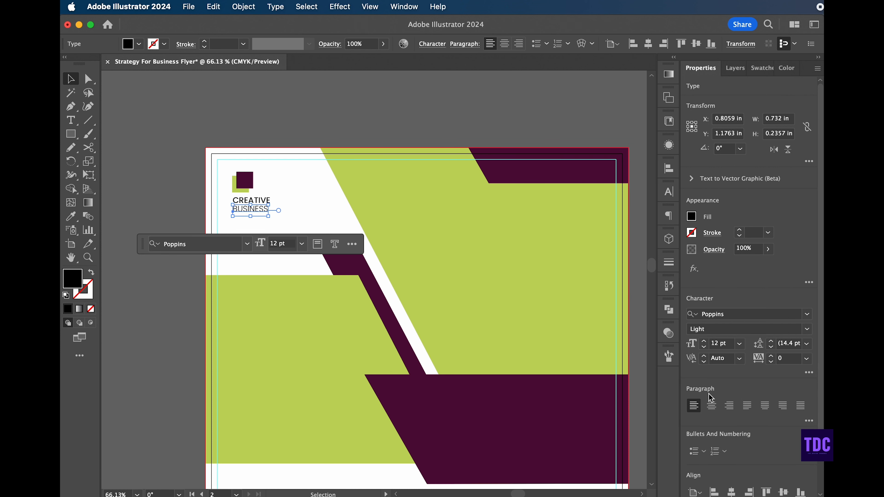
{"action": "left_click", "coordinate": [807, 329]}
{"action": "left_click", "coordinate": [710, 418]}
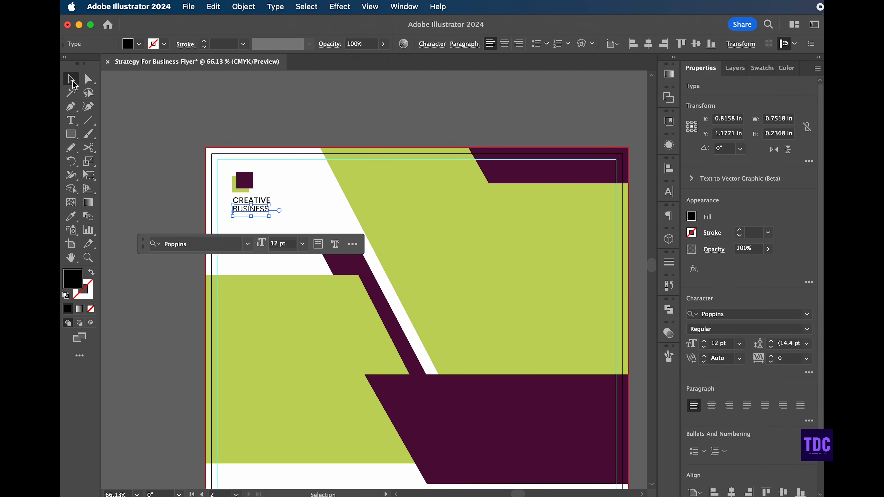
{"action": "left_click", "coordinate": [294, 231]}
{"action": "left_click", "coordinate": [254, 201]}
{"action": "left_click", "coordinate": [808, 329]}
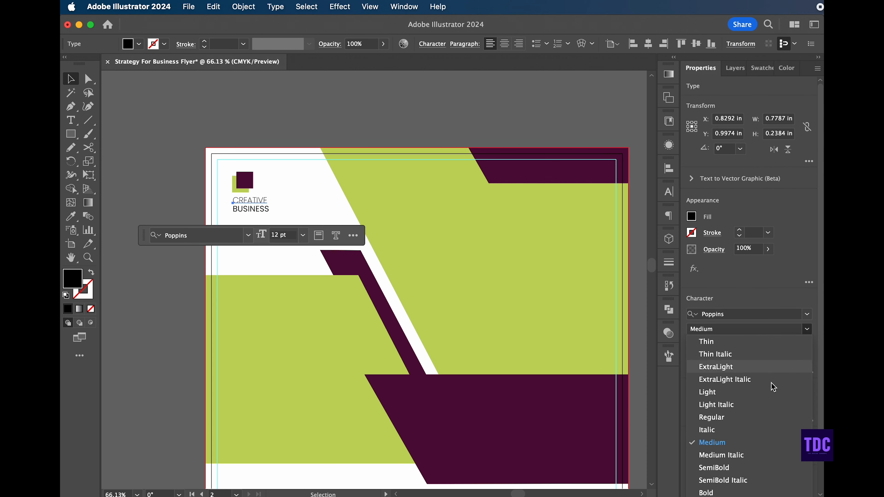
{"action": "left_click", "coordinate": [714, 467]}
Group the two logo text lines at 9 pt with 10 pt leading and shift the group slightly left beneath the squares.
{"action": "left_click_drag", "start_coordinate": [256, 206], "coordinate": [248, 213]}
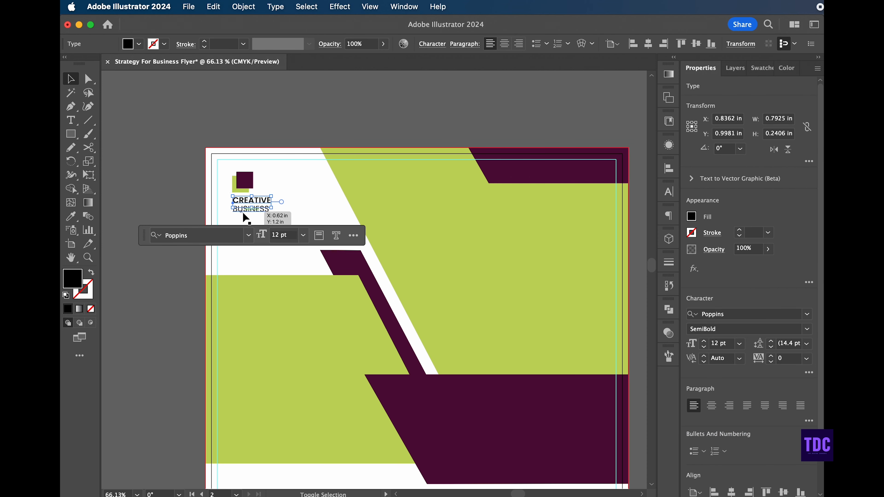
{"action": "left_click", "coordinate": [247, 210], "text": "shift"}
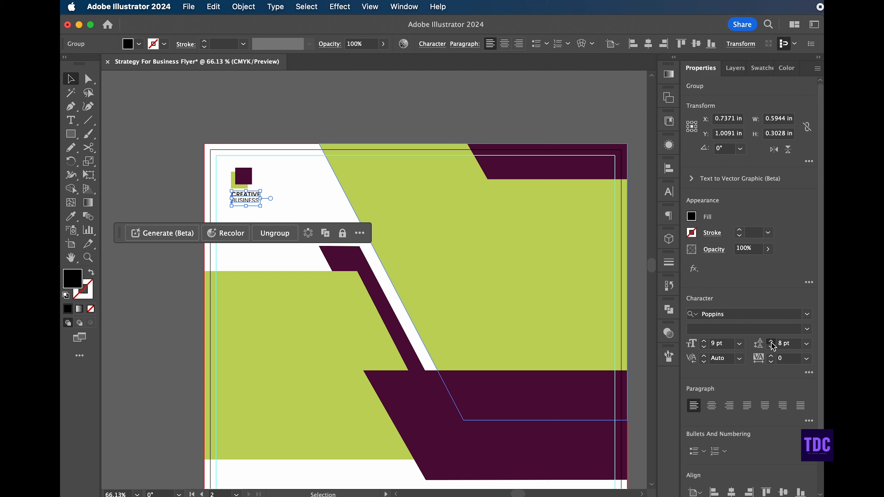
{"action": "left_click", "coordinate": [771, 342]}
{"action": "left_click", "coordinate": [771, 342]}
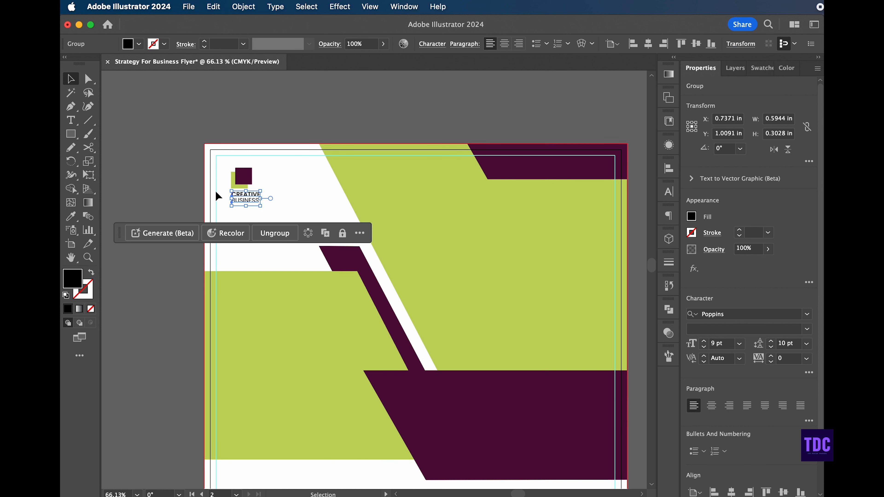
{"action": "left_click_drag", "start_coordinate": [247, 199], "coordinate": [244, 201]}
Group the green and purple logo squares together.
{"action": "left_click", "coordinate": [224, 166]}
{"action": "left_click", "coordinate": [246, 177]}
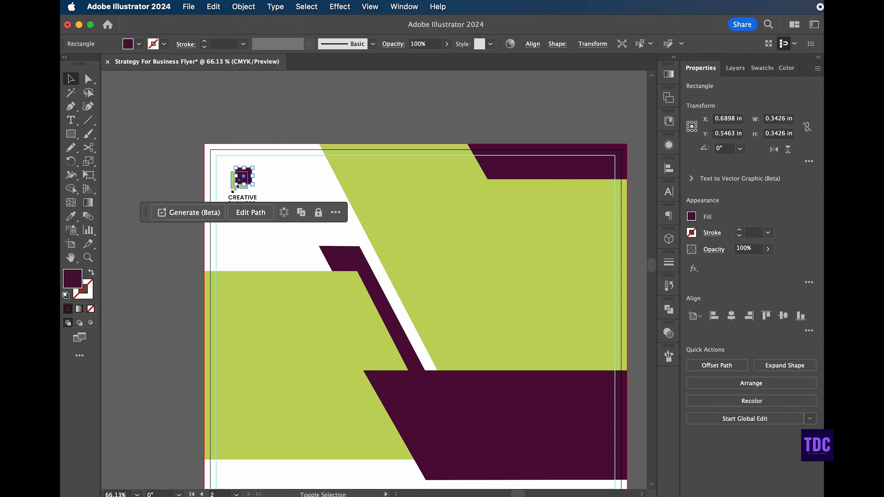
{"action": "left_click", "coordinate": [173, 172]}
{"action": "left_click", "coordinate": [247, 180]}
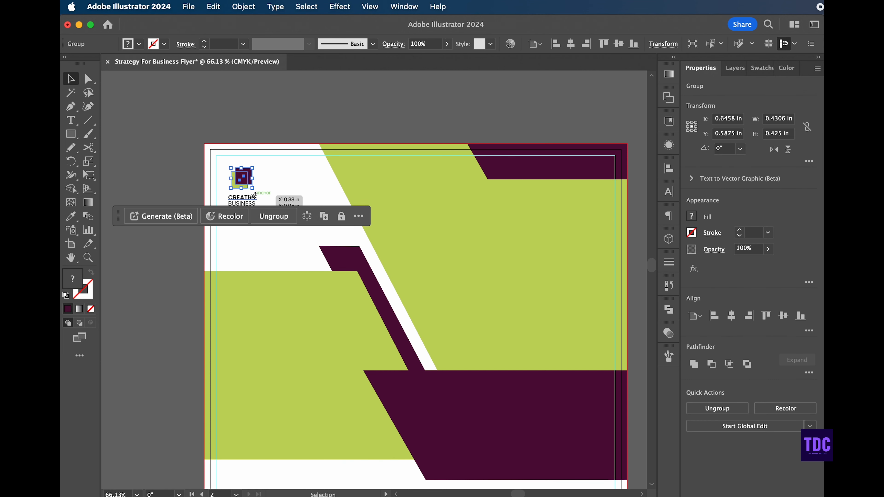
{"action": "left_click", "coordinate": [272, 184]}
Align the logo squares and the CREATIVE BUSINESS text group to a common horizontal center.
{"action": "left_click", "coordinate": [243, 177]}
{"action": "left_click", "coordinate": [253, 199], "text": "shift"}
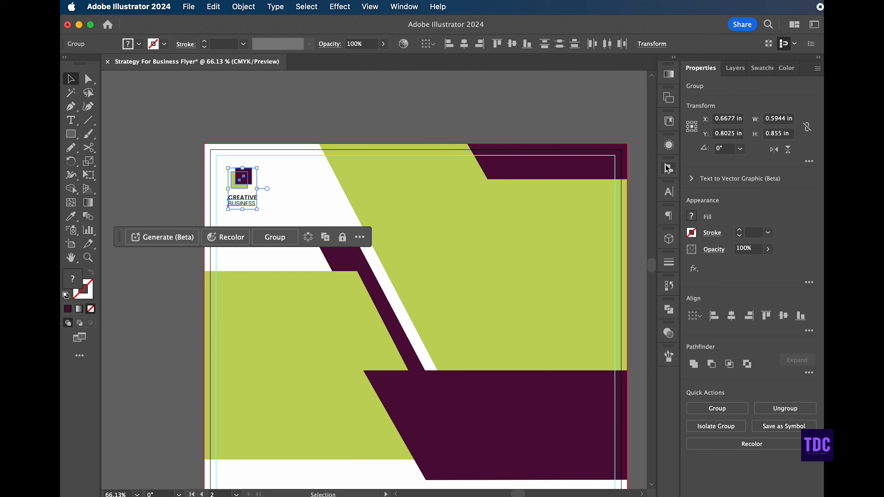
{"action": "left_click", "coordinate": [467, 45]}
{"action": "left_click", "coordinate": [286, 201]}
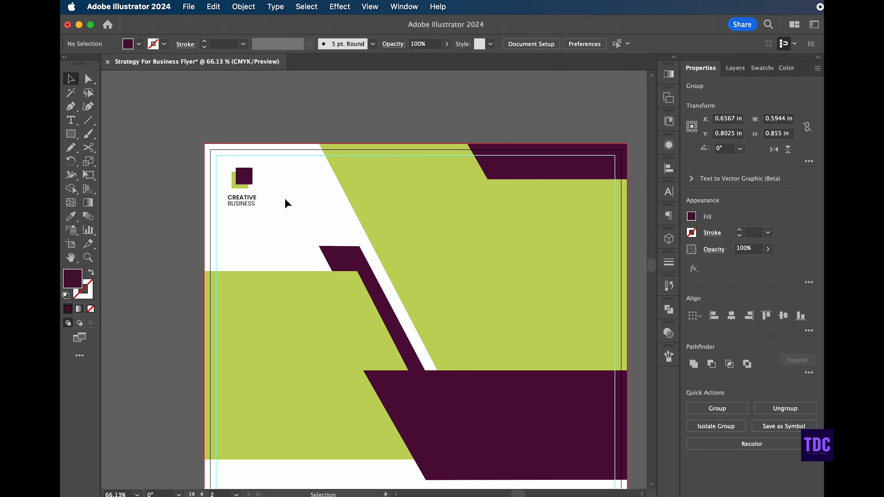
Place the grayscale skyline image 1036246m.jpg over the flyer's left green shape, about 7.26 in wide and 4.85 in high.
{"action": "scroll", "coordinate": [334, 181], "scroll_direction": "down", "scroll_amount": 4}
{"action": "scroll", "coordinate": [334, 182], "scroll_direction": "right", "scroll_amount": 2}
{"action": "scroll", "coordinate": [334, 183], "scroll_direction": "down", "scroll_amount": 3}
{"action": "scroll", "coordinate": [334, 183], "scroll_direction": "right", "scroll_amount": 2}
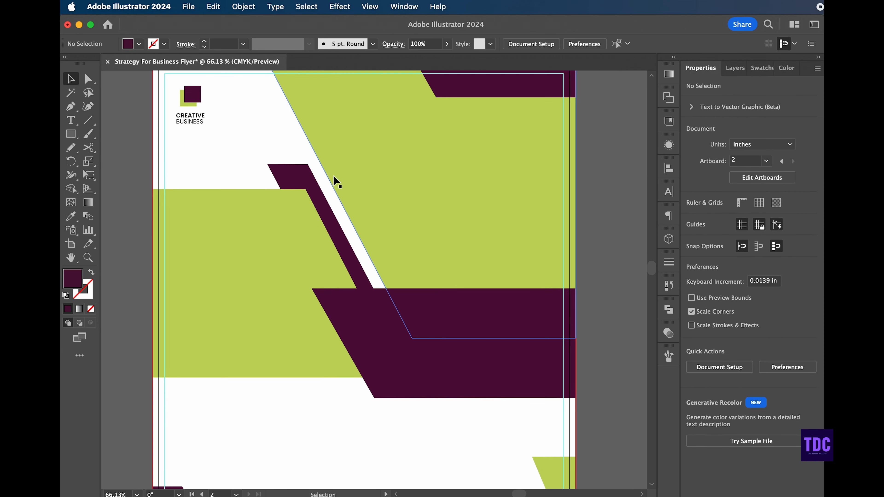
{"action": "left_click", "coordinate": [188, 7]}
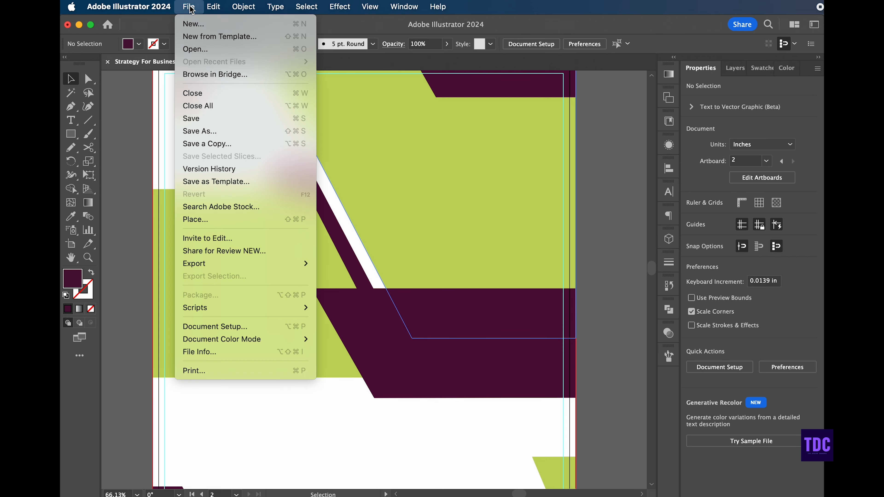
{"action": "left_click", "coordinate": [205, 219]}
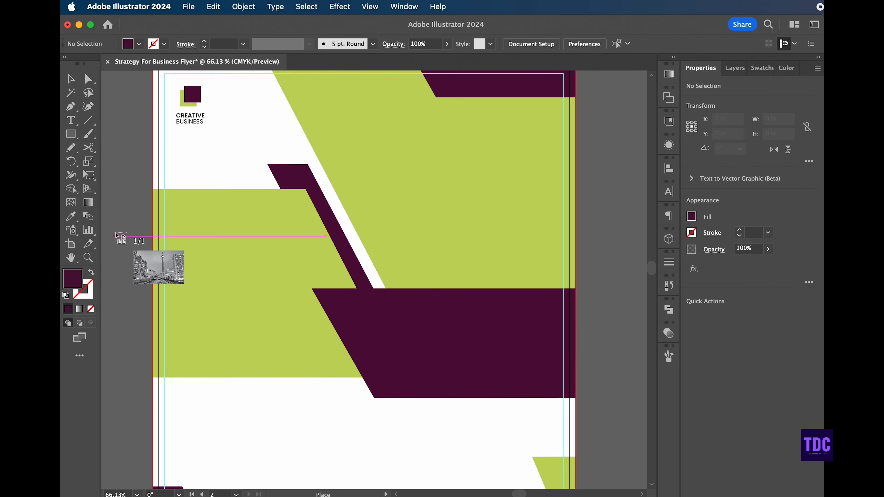
{"action": "left_click_drag", "start_coordinate": [121, 151], "coordinate": [473, 470]}
{"action": "scroll", "coordinate": [382, 398], "scroll_direction": "up", "scroll_amount": 5}
{"action": "scroll", "coordinate": [382, 398], "scroll_direction": "left", "scroll_amount": 3}
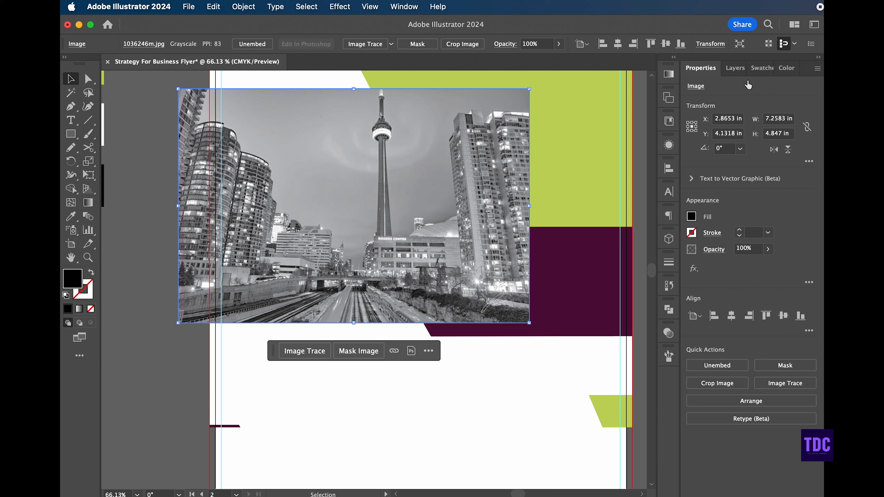
Move the skyline image directly below the left green shape in the layer stacking order.
{"action": "left_click", "coordinate": [735, 67]}
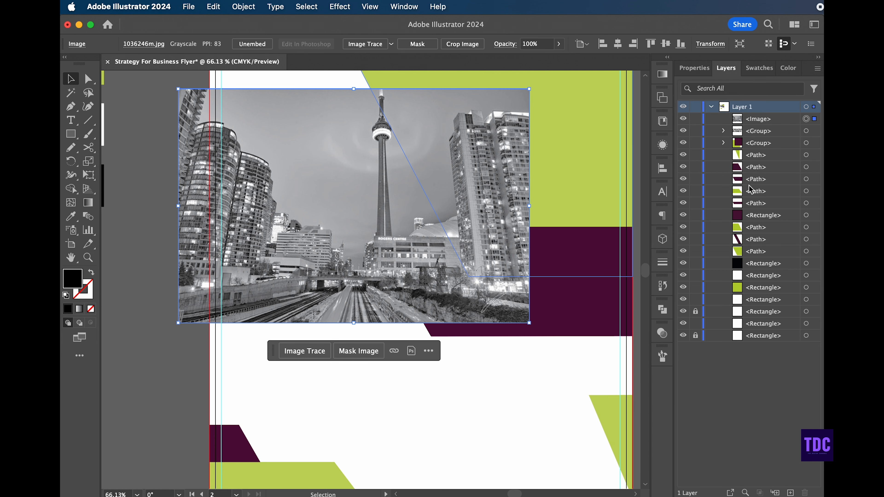
{"action": "left_click", "coordinate": [759, 121]}
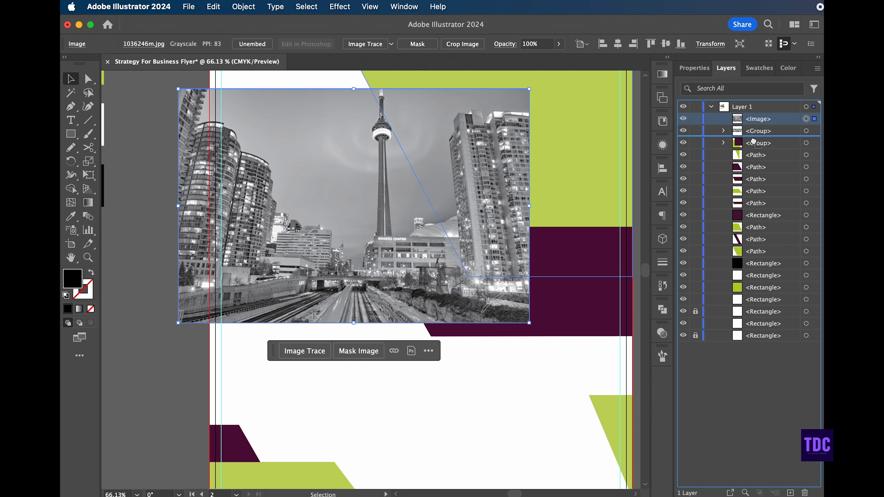
{"action": "left_click_drag", "start_coordinate": [754, 257], "coordinate": [756, 233]}
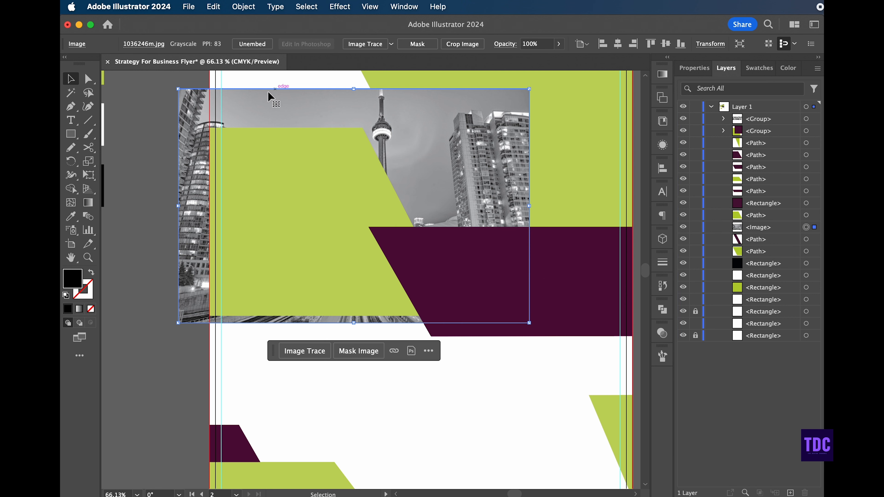
Make a clipping mask from the left green shape and the skyline image beneath it.
{"action": "left_click_drag", "start_coordinate": [136, 129], "coordinate": [290, 220]}
{"action": "right_click", "coordinate": [290, 212]}
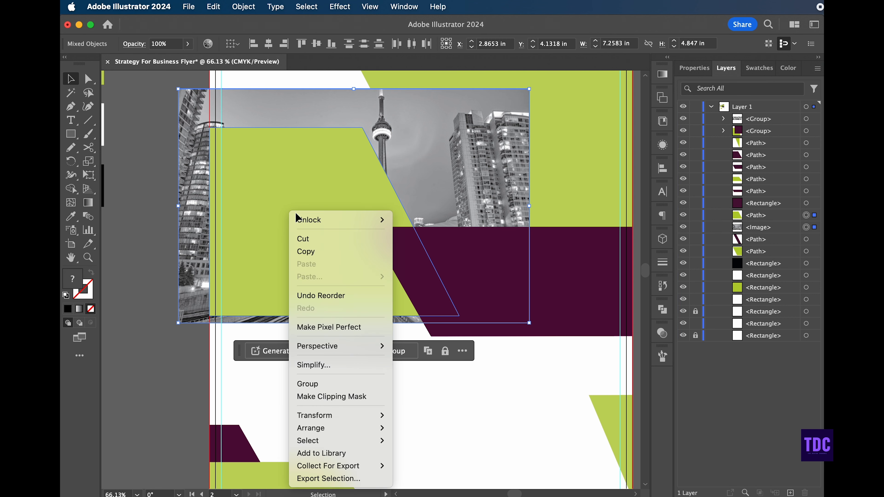
{"action": "left_click", "coordinate": [317, 397]}
{"action": "scroll", "coordinate": [317, 146], "scroll_direction": "right", "scroll_amount": 3}
{"action": "scroll", "coordinate": [317, 146], "scroll_direction": "up", "scroll_amount": 2}
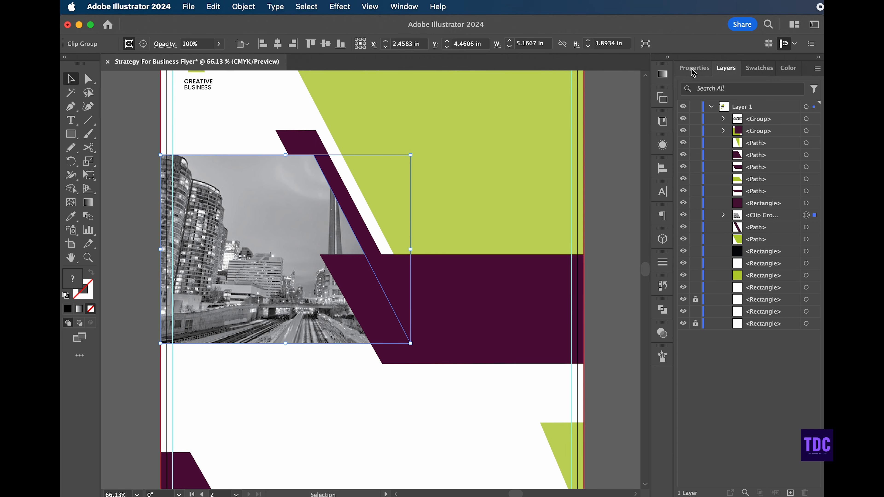
{"action": "left_click", "coordinate": [292, 397]}
{"action": "left_click", "coordinate": [242, 235]}
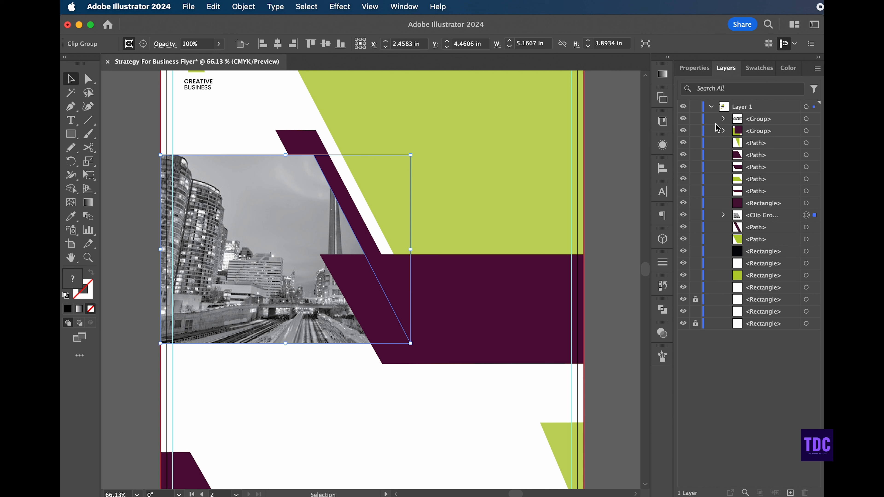
{"action": "left_click", "coordinate": [724, 119]}
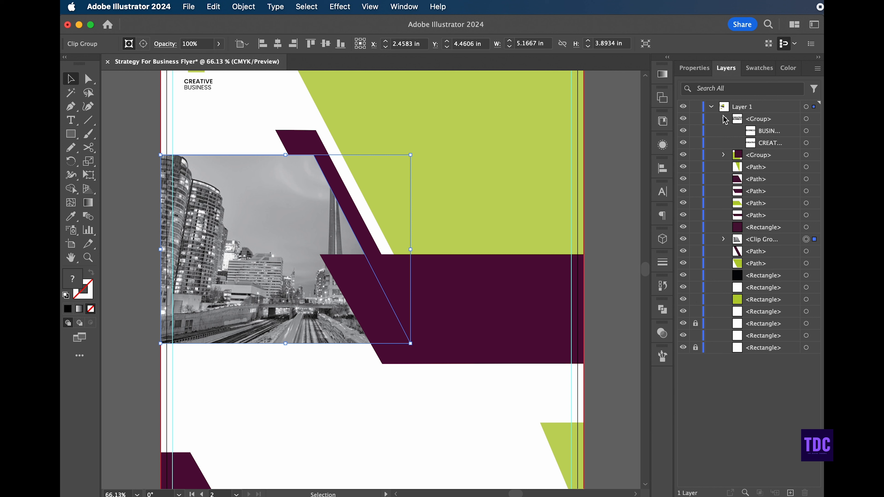
{"action": "left_click", "coordinate": [135, 126]}
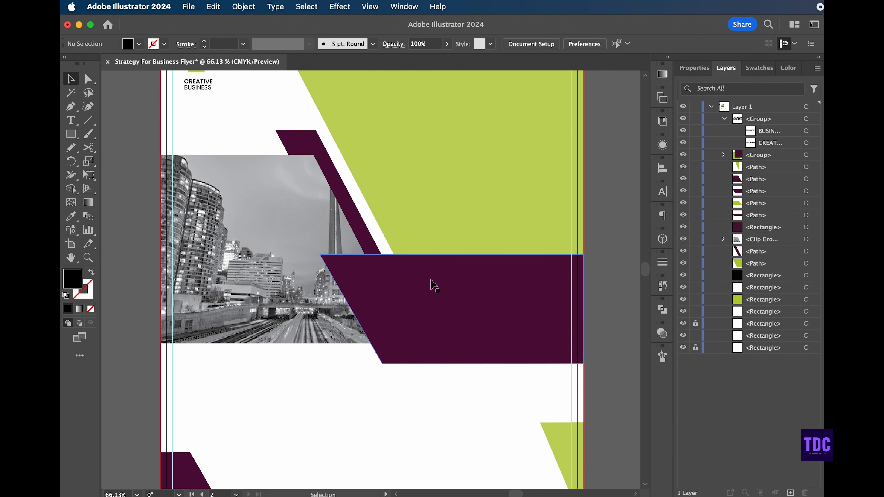
{"action": "right_click", "coordinate": [235, 212]}
{"action": "key", "text": "Escape"}
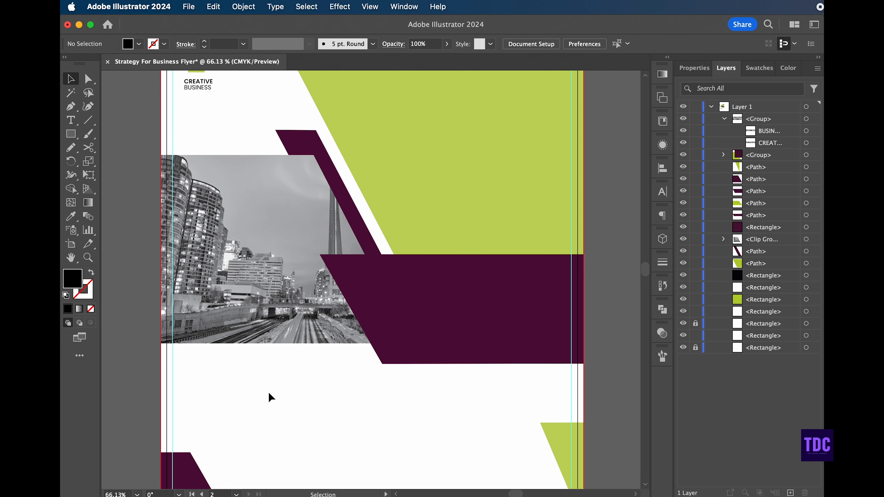
Duplicate the clipped skyline image in place in front of the original and release the copy's clipping mask.
{"action": "left_click", "coordinate": [235, 236]}
{"action": "mouse_move", "coordinate": [235, 237]}
{"action": "left_mouse_down"}
{"action": "mouse_move", "coordinate": [255, 235]}
{"action": "mouse_move", "coordinate": [237, 234]}
{"action": "left_mouse_up"}
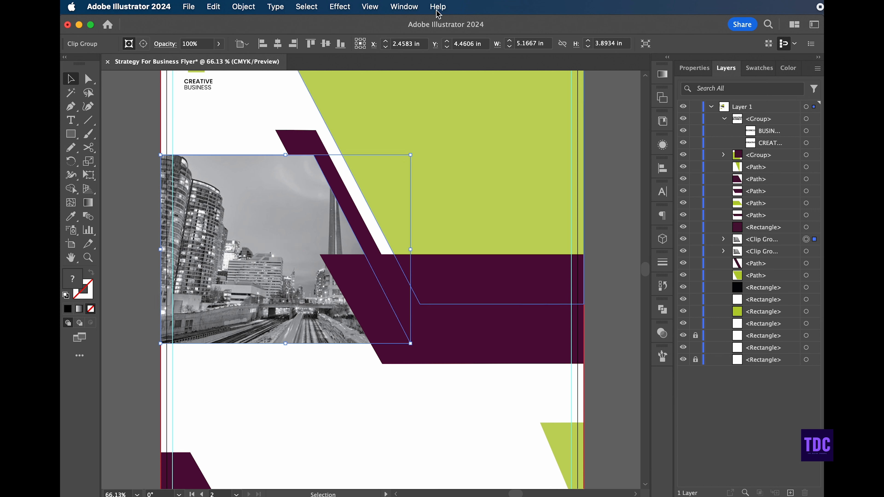
{"action": "right_click", "coordinate": [259, 264]}
{"action": "left_click", "coordinate": [285, 449]}
{"action": "left_click", "coordinate": [367, 408]}
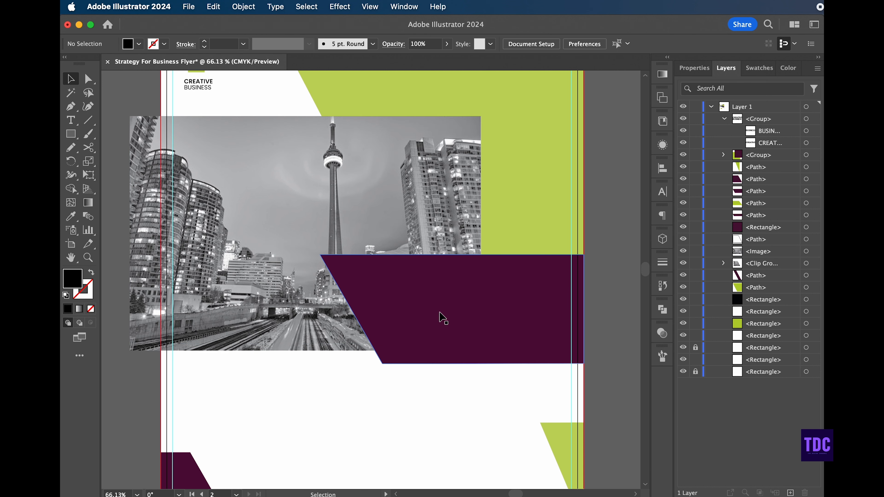
Delete the released copy of the skyline image, keeping its empty mask path above the original clipped image.
{"action": "left_click", "coordinate": [459, 145]}
{"action": "key", "text": "Delete"}
{"action": "left_click", "coordinate": [261, 220]}
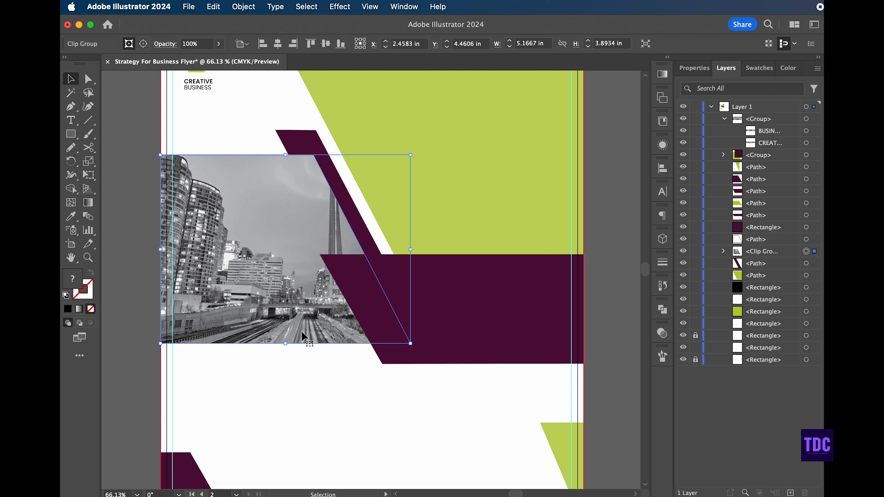
Fill the empty mask path over the skyline with the flyer's green and set its opacity to 59%.
{"action": "left_click", "coordinate": [806, 239]}
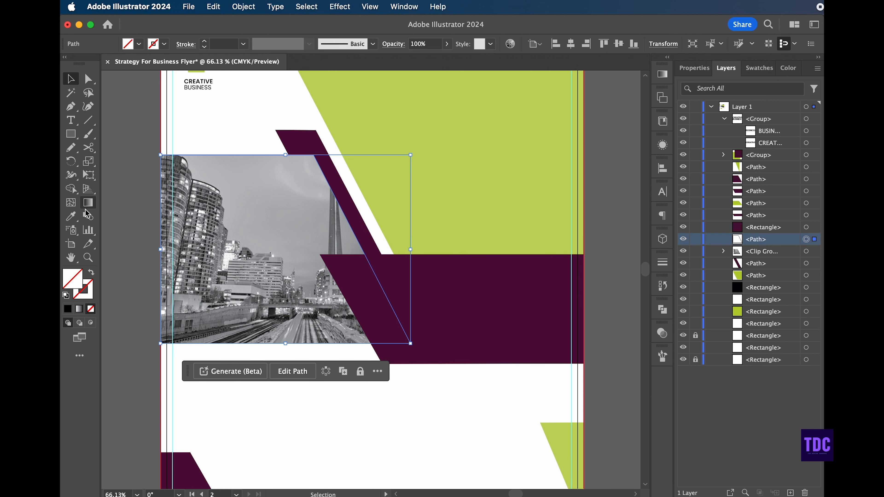
{"action": "left_click", "coordinate": [71, 216]}
{"action": "left_click", "coordinate": [463, 153]}
{"action": "left_click", "coordinate": [446, 44]}
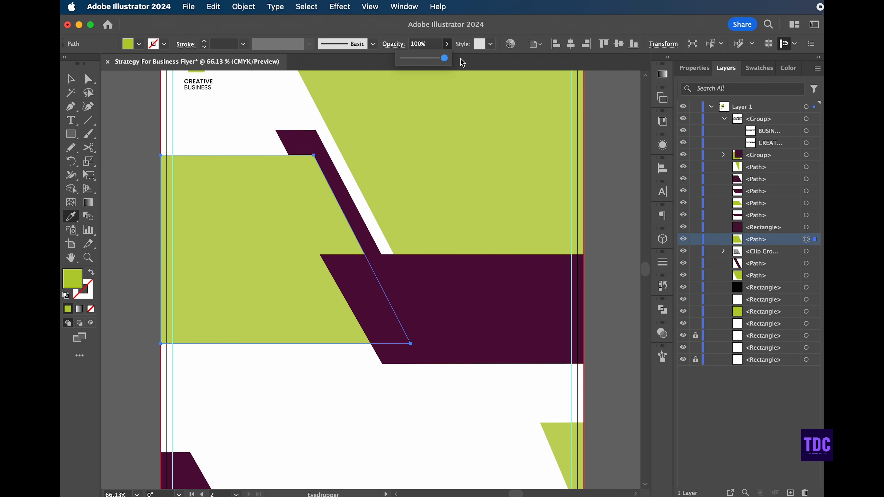
{"action": "left_click_drag", "start_coordinate": [445, 59], "coordinate": [430, 63]}
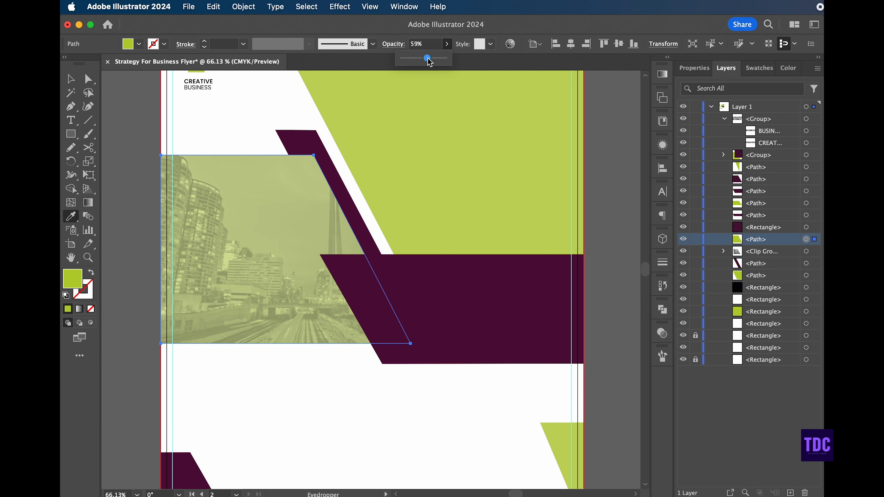
Change the fill of the semi-transparent overlay on the skyline image to black.
{"action": "key", "text": "v"}
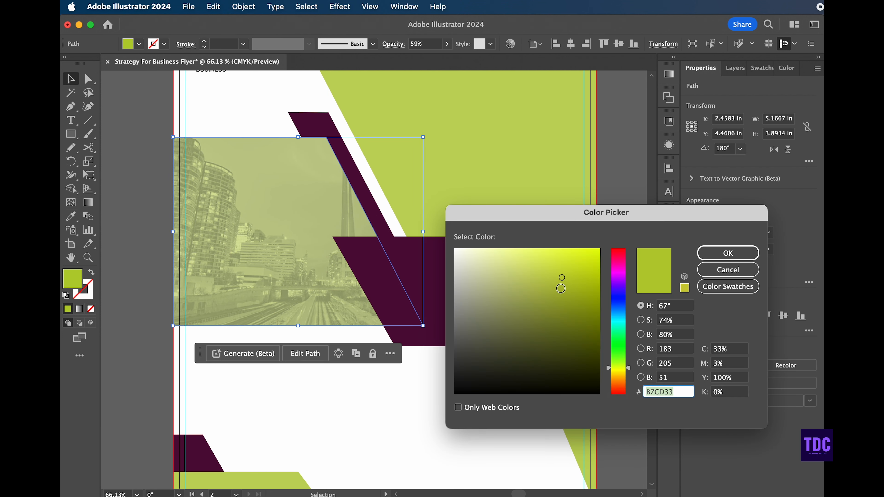
{"action": "left_click_drag", "start_coordinate": [562, 278], "coordinate": [608, 412]}
{"action": "left_click", "coordinate": [728, 253]}
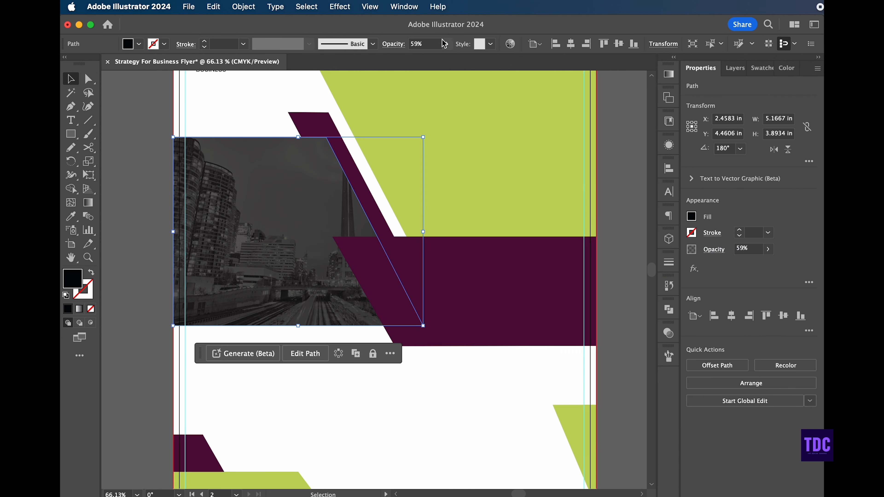
Reduce the black skyline overlay's opacity to 50% and deselect it.
{"action": "left_click", "coordinate": [447, 44]}
{"action": "left_click_drag", "start_coordinate": [431, 64], "coordinate": [427, 64]}
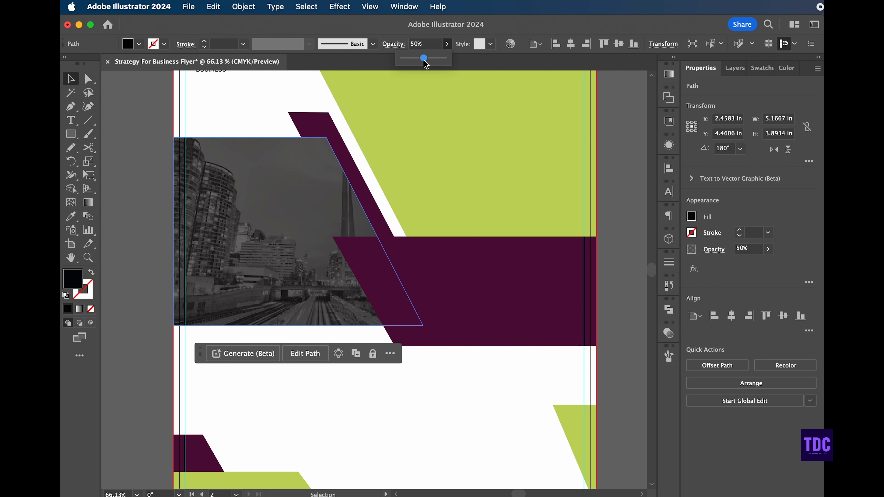
{"action": "left_click", "coordinate": [132, 128]}
{"action": "left_click", "coordinate": [133, 128]}
Add the text STRATEGY over the skyline image in Poppins Bold at 14 pt.
{"action": "left_click", "coordinate": [72, 120]}
{"action": "left_click", "coordinate": [233, 208]}
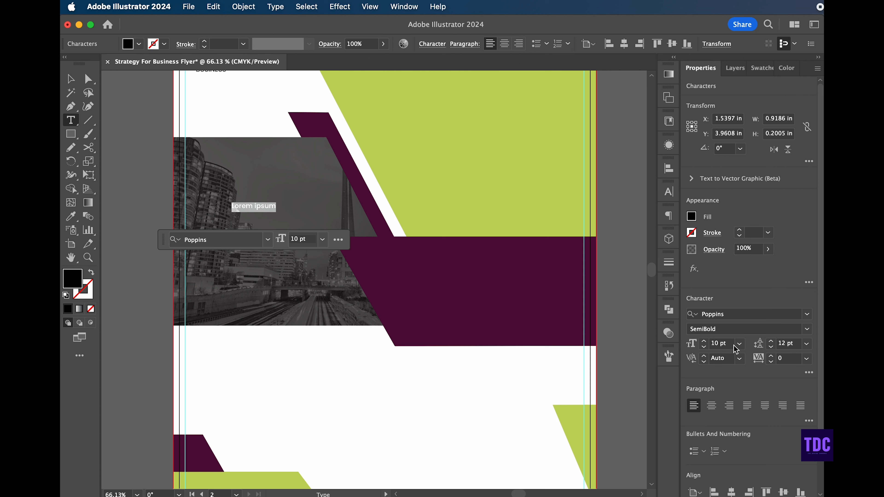
{"action": "left_click", "coordinate": [704, 342]}
{"action": "left_click", "coordinate": [704, 341]}
{"action": "left_click", "coordinate": [704, 342]}
{"action": "left_click", "coordinate": [705, 343]}
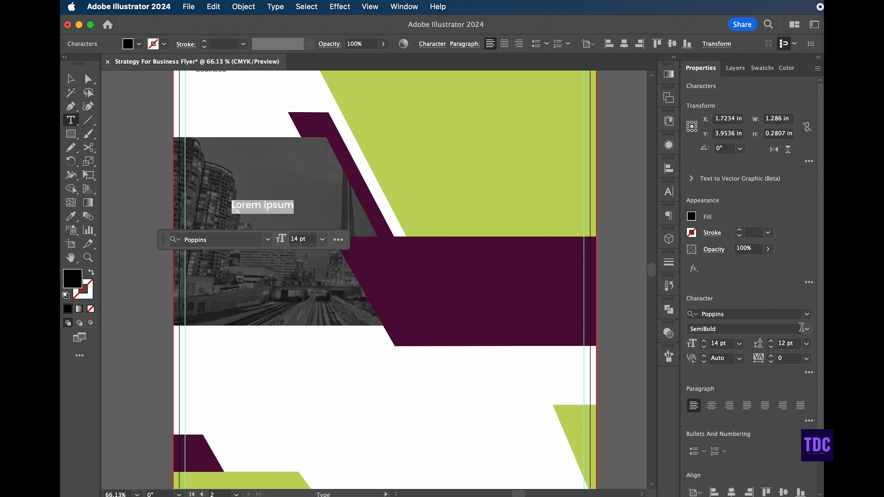
{"action": "left_click", "coordinate": [806, 328]}
{"action": "left_click", "coordinate": [710, 492]}
{"action": "type", "text": "STRATEGY"}
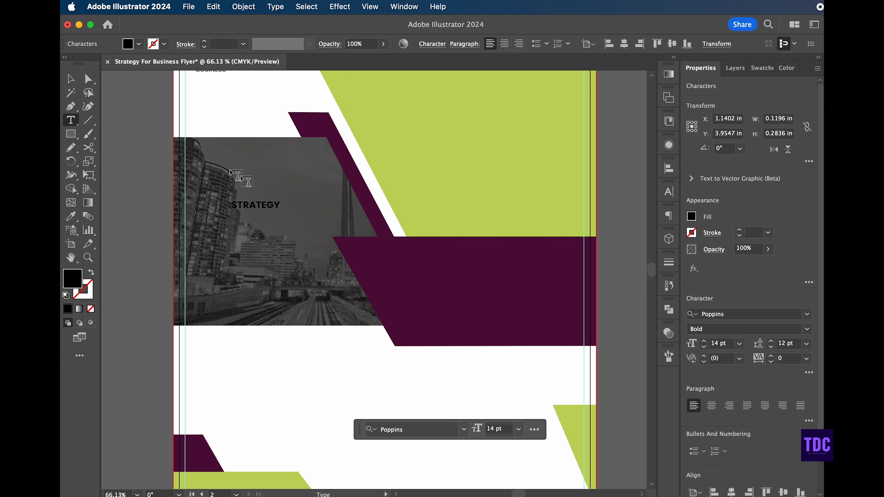
{"action": "left_click", "coordinate": [71, 83]}
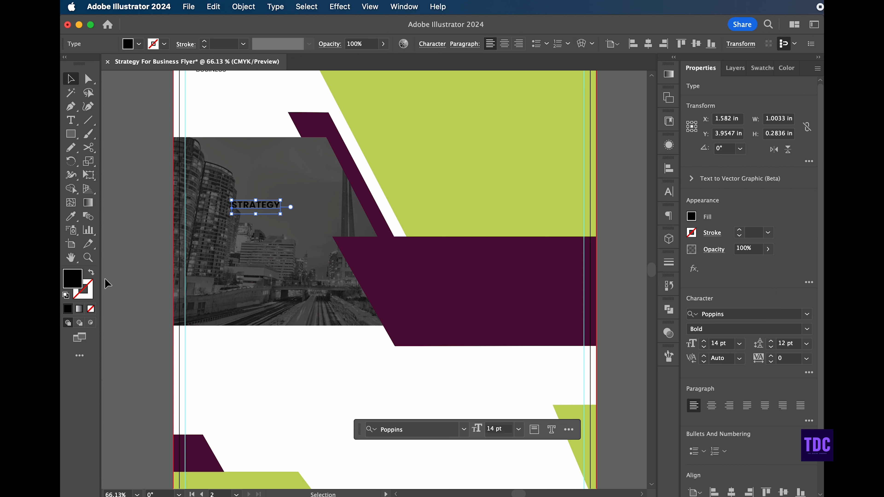
Change the STRATEGY text's fill to white by sampling the color, keeping the text selected.
{"action": "left_click", "coordinate": [72, 218]}
{"action": "left_click", "coordinate": [151, 233]}
{"action": "left_click", "coordinate": [72, 79]}
{"action": "left_click", "coordinate": [255, 204]}
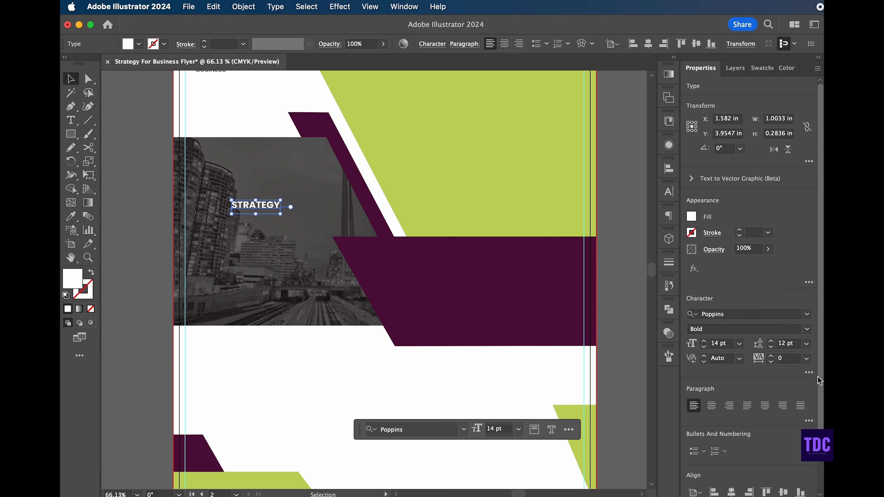
Enlarge STRATEGY to 28 pt, switch it to SemiBold, and move it closer to the flyer's left margin.
{"action": "left_click", "coordinate": [704, 342]}
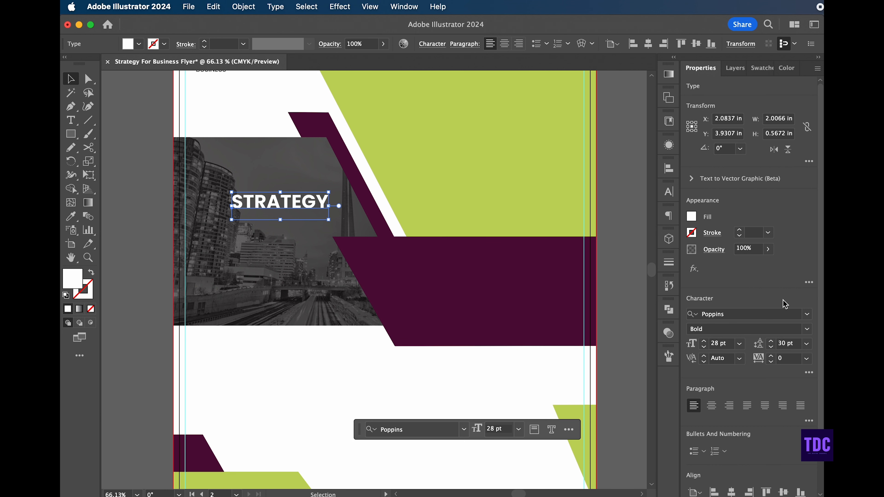
{"action": "left_click", "coordinate": [806, 329]}
{"action": "left_click", "coordinate": [710, 464]}
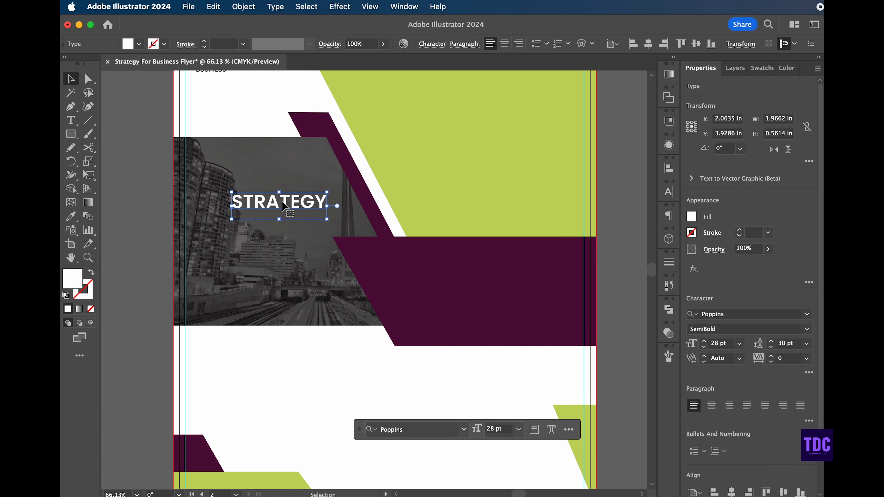
{"action": "left_click_drag", "start_coordinate": [284, 201], "coordinate": [204, 206]}
Stack two copies of STRATEGY beneath the original and change their text to FOR YOUR and BUSINESS.
{"action": "left_click", "coordinate": [255, 196], "text": "shift"}
{"action": "key", "text": "t"}
{"action": "type", "text": "FOR YOUR"}
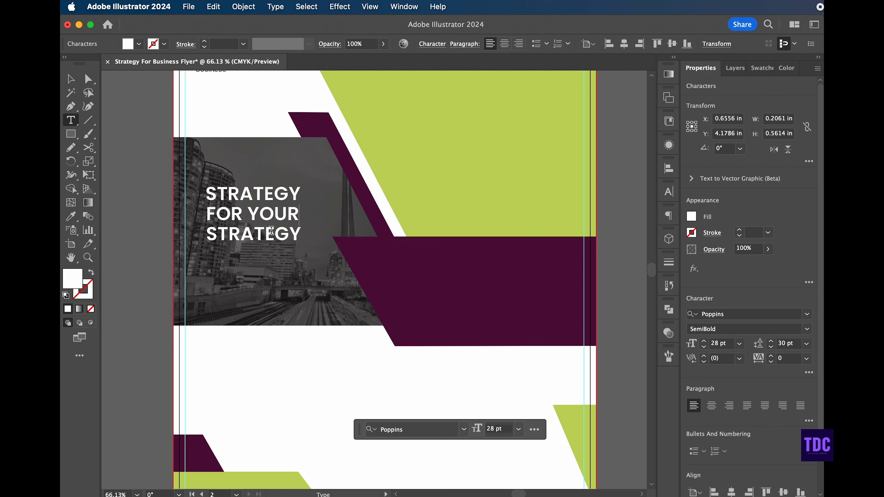
{"action": "double_click", "coordinate": [282, 233]}
{"action": "type", "text": "BUS"}
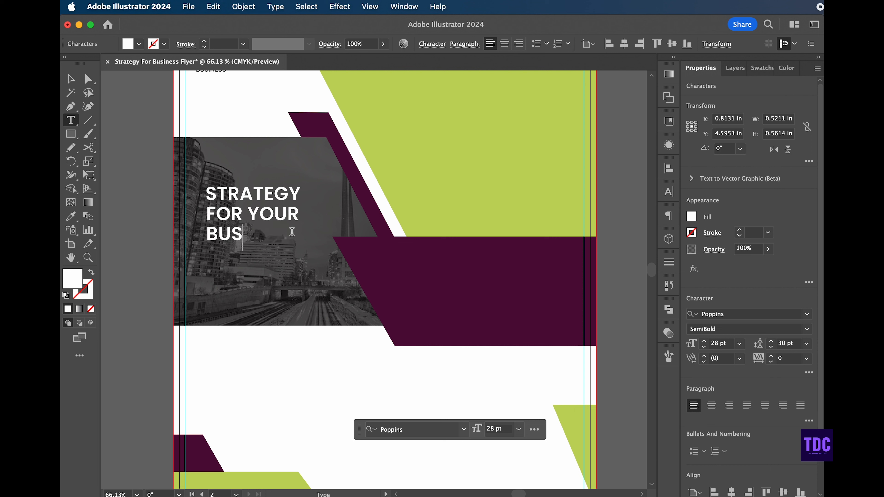
{"action": "type", "text": "INESS"}
{"action": "left_click", "coordinate": [71, 79]}
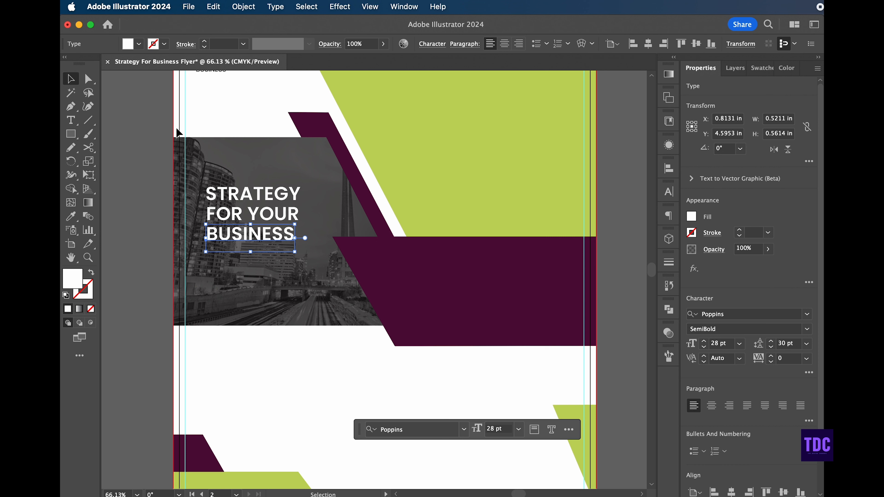
Left-align the three headline lines with each other and set their tracking to 19.
{"action": "left_click", "coordinate": [259, 214], "text": "shift"}
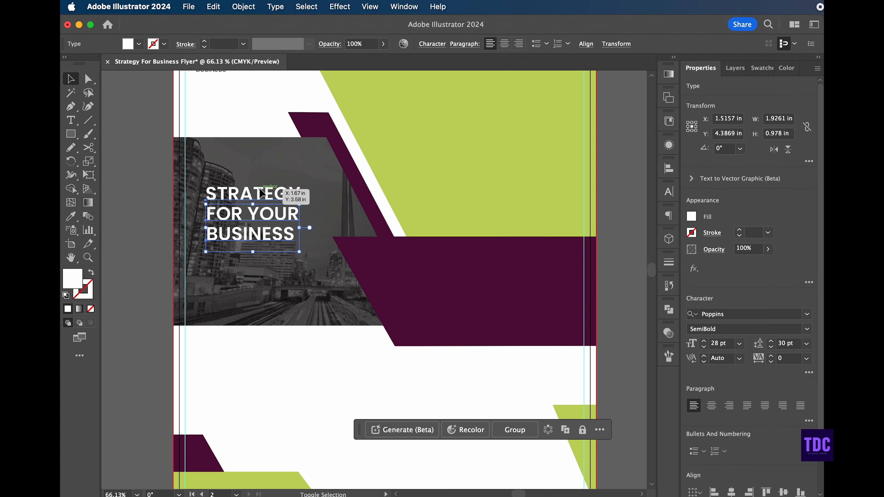
{"action": "left_click", "coordinate": [265, 194], "text": "shift"}
{"action": "left_click", "coordinate": [668, 169]}
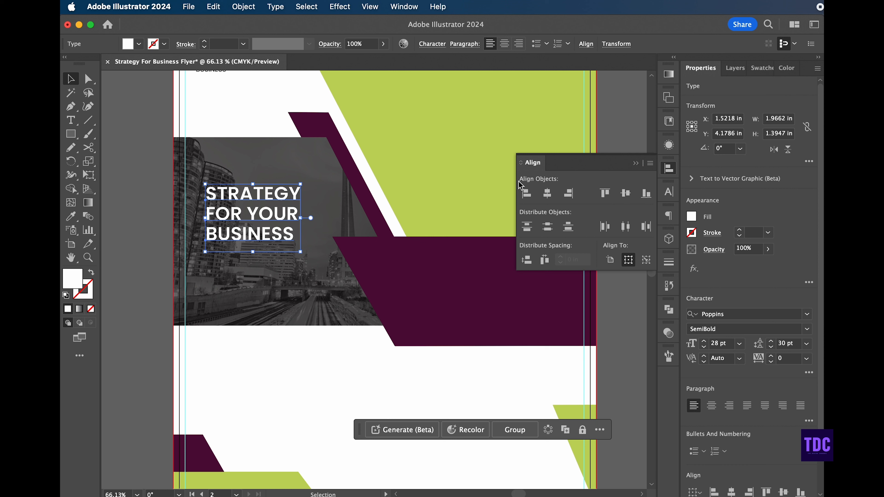
{"action": "left_click", "coordinate": [635, 163]}
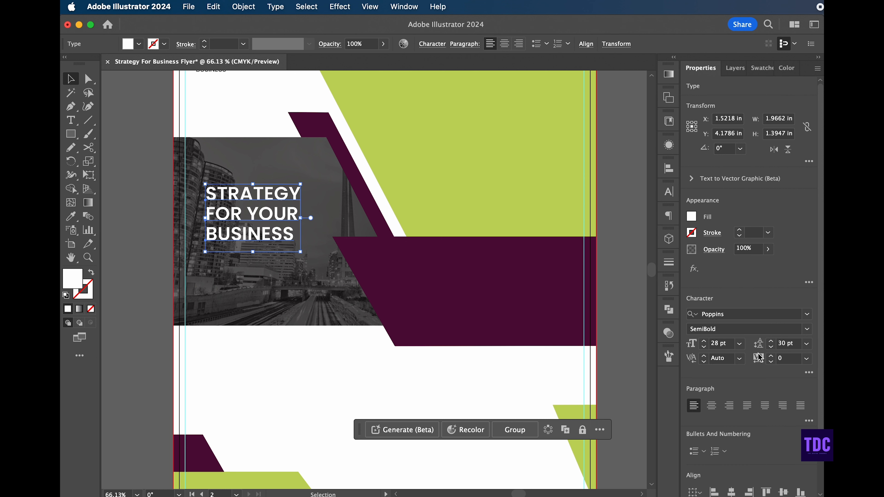
{"action": "left_click", "coordinate": [770, 356]}
{"action": "left_click", "coordinate": [120, 135]}
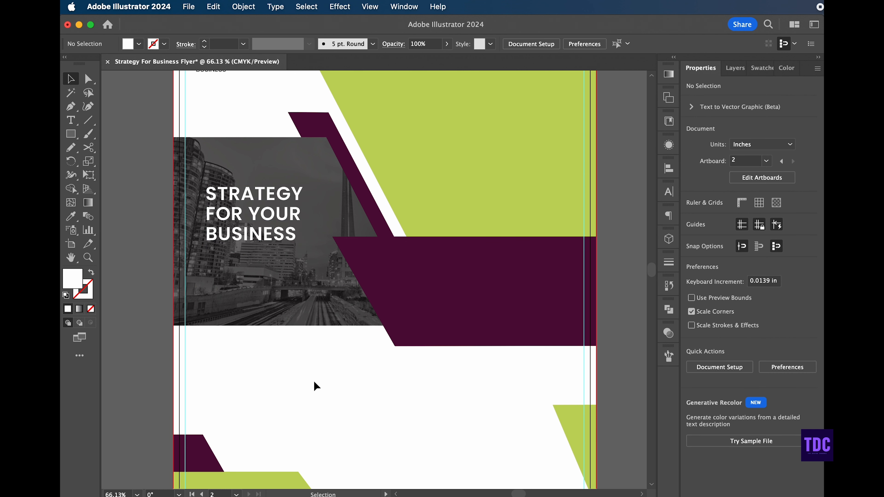
Set the FOR YOUR line's font style to Medium.
{"action": "double_click", "coordinate": [274, 220]}
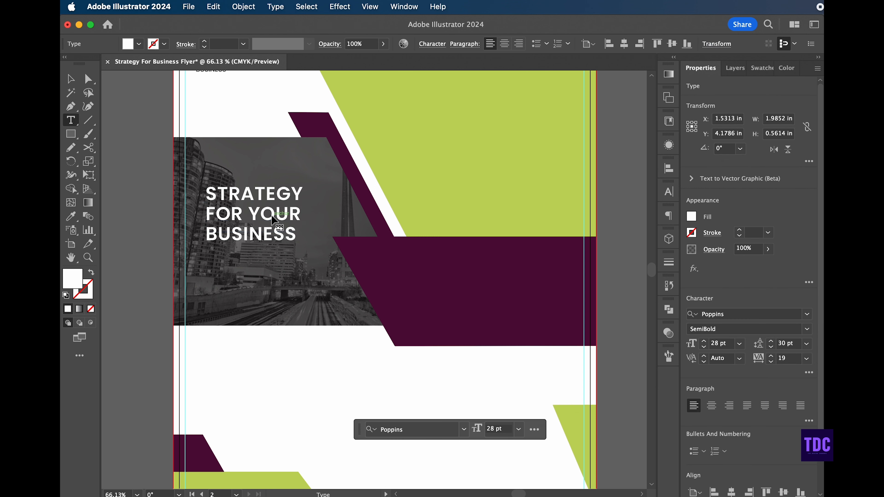
{"action": "triple_click", "coordinate": [296, 214]}
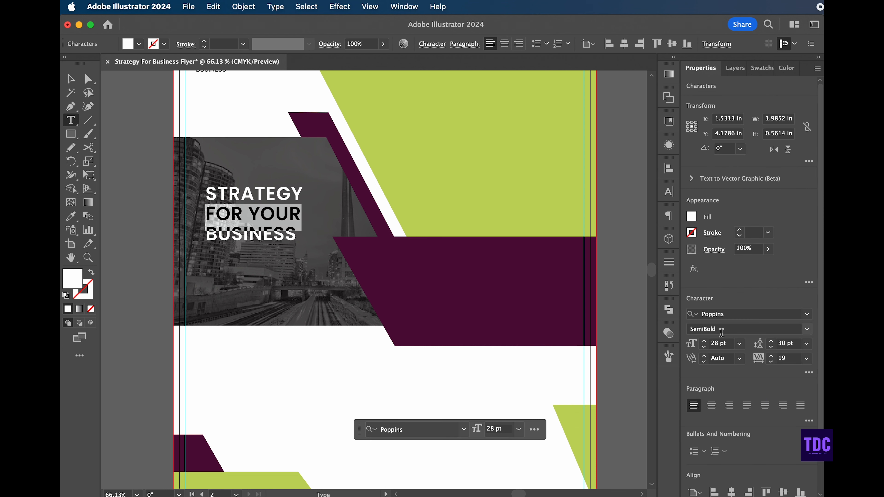
{"action": "left_click", "coordinate": [807, 330]}
{"action": "left_click", "coordinate": [713, 443]}
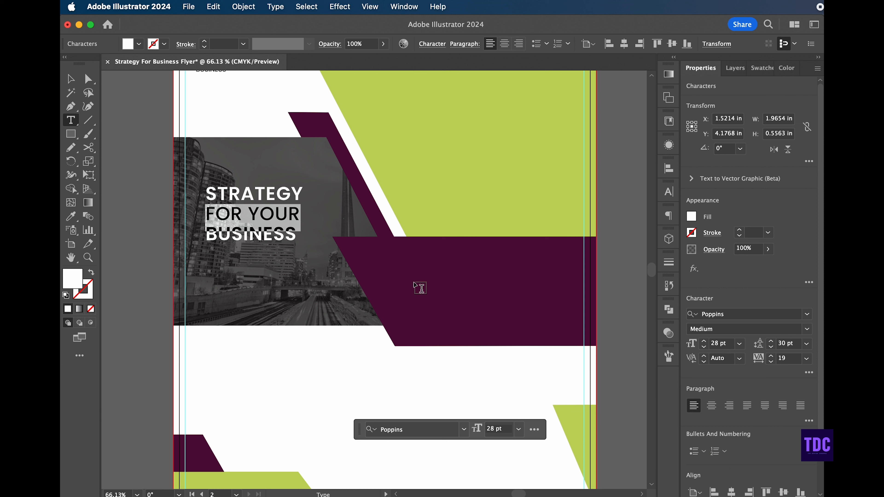
{"action": "left_click", "coordinate": [71, 79]}
{"action": "left_click", "coordinate": [139, 115]}
Set the FOR YOUR line's font style to Regular and deselect it.
{"action": "left_click", "coordinate": [294, 216]}
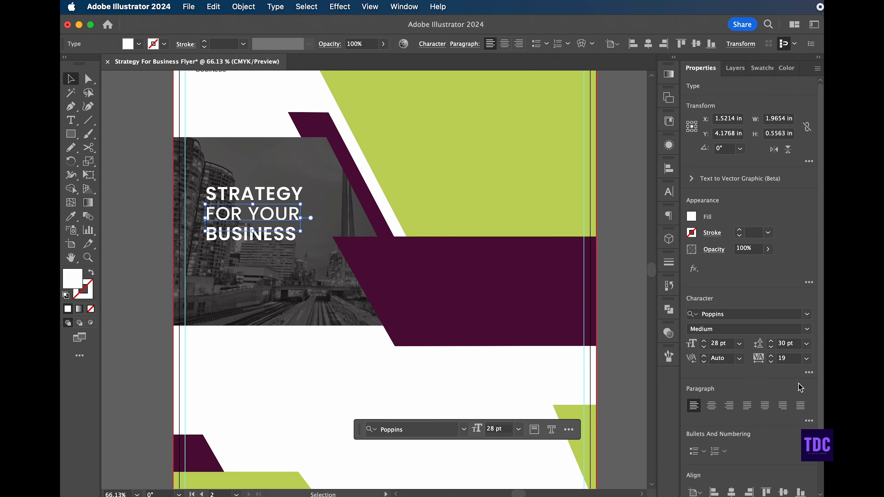
{"action": "left_click", "coordinate": [808, 329]}
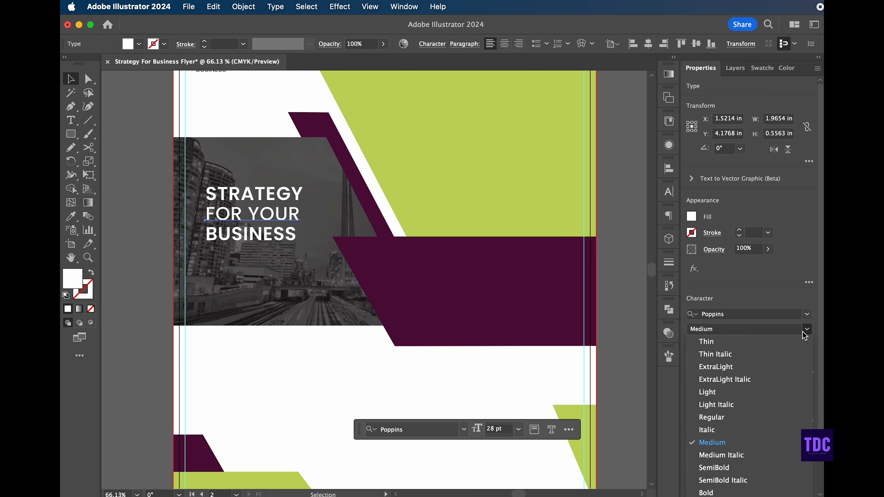
{"action": "left_click", "coordinate": [716, 422]}
{"action": "left_click", "coordinate": [138, 142]}
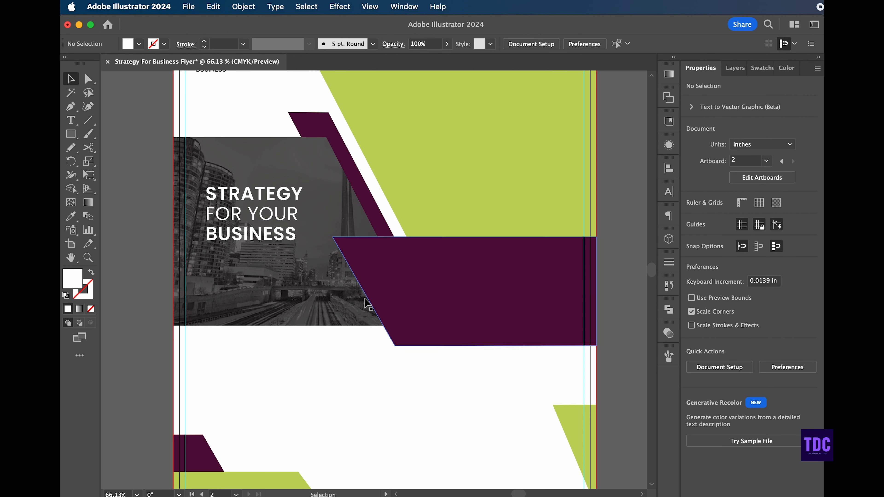
Draw a horizontal line about 0.78 in long below BUSINESS and give it a white stroke.
{"action": "scroll", "coordinate": [308, 261], "scroll_direction": "down", "scroll_amount": 2}
{"action": "scroll", "coordinate": [308, 261], "scroll_direction": "left", "scroll_amount": 2}
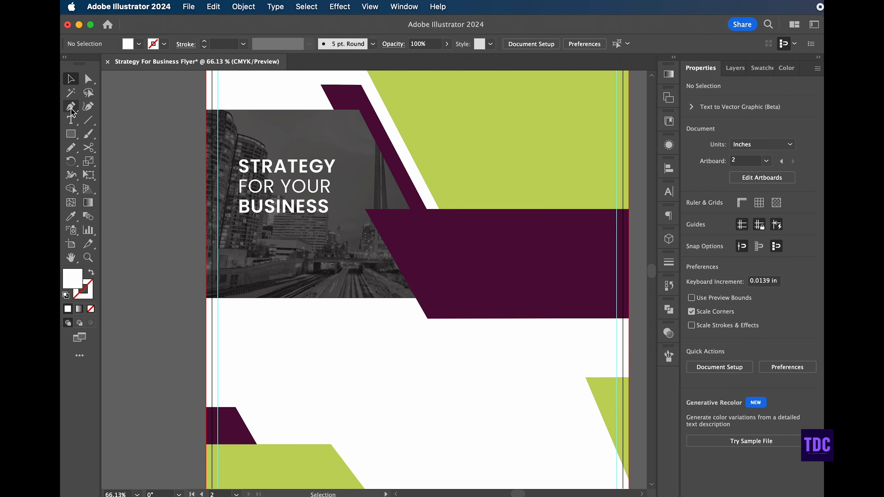
{"action": "left_click", "coordinate": [88, 120]}
{"action": "left_click_drag", "start_coordinate": [239, 224], "coordinate": [278, 224]}
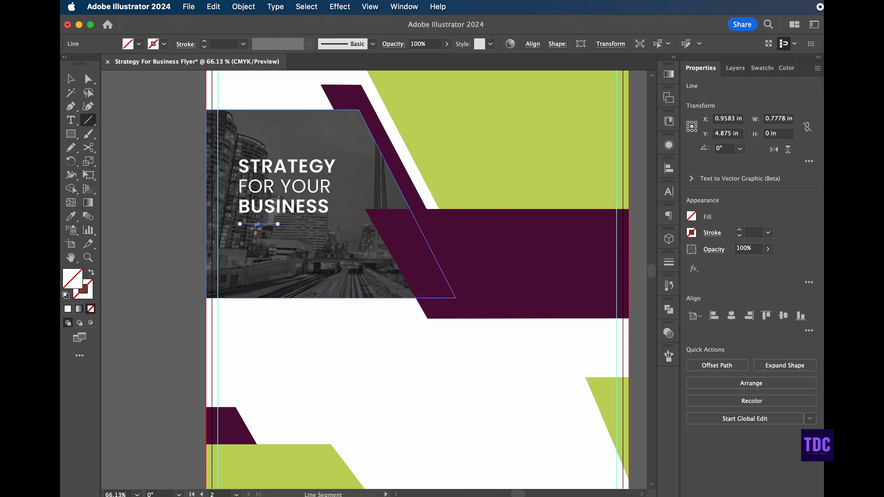
{"action": "left_click", "coordinate": [92, 271]}
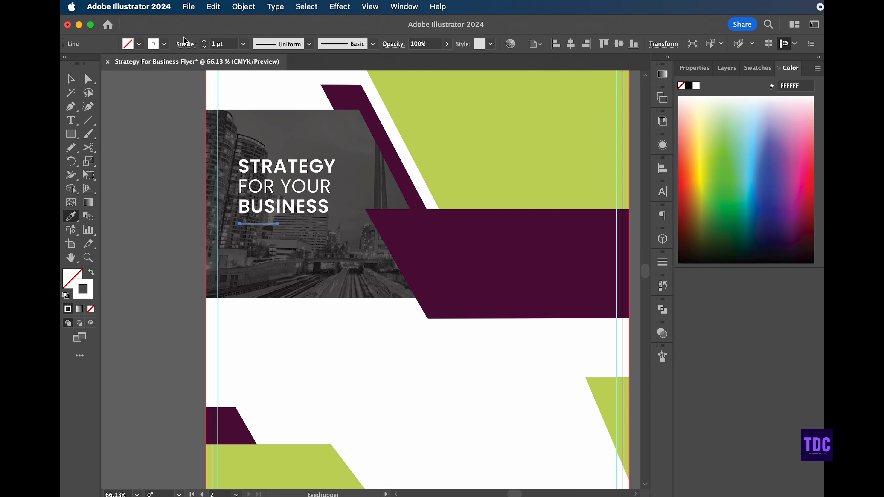
{"action": "left_click", "coordinate": [145, 168]}
Set the white line's stroke weight to 2 pt and shorten it from its right end by about a third.
{"action": "left_click", "coordinate": [261, 224]}
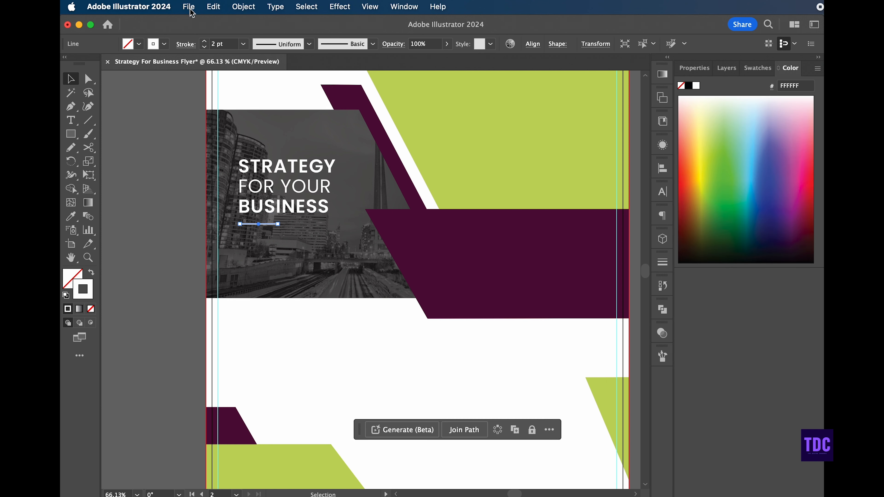
{"action": "left_click", "coordinate": [205, 50]}
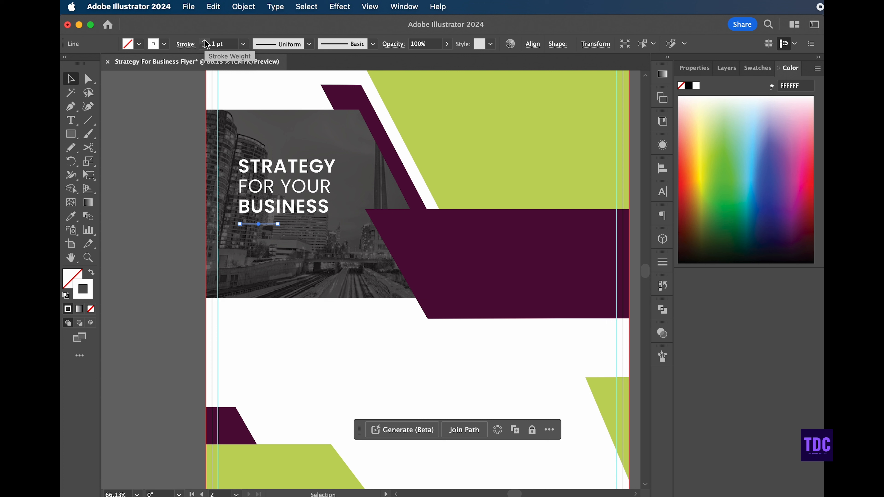
{"action": "left_click", "coordinate": [204, 41]}
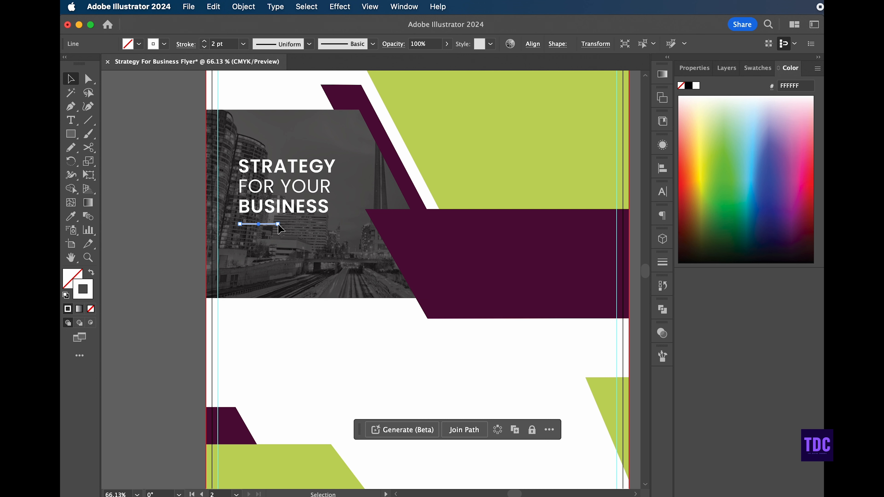
{"action": "left_click_drag", "start_coordinate": [279, 225], "coordinate": [265, 224]}
{"action": "left_click", "coordinate": [128, 191]}
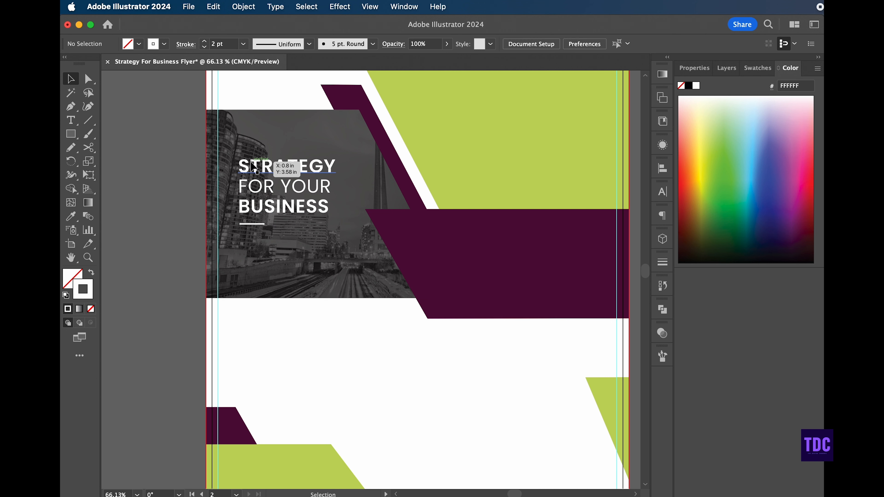
Align the short white line with the left edge of the headline text and group them.
{"action": "left_click", "coordinate": [254, 167]}
{"action": "left_click", "coordinate": [252, 224], "text": "shift"}
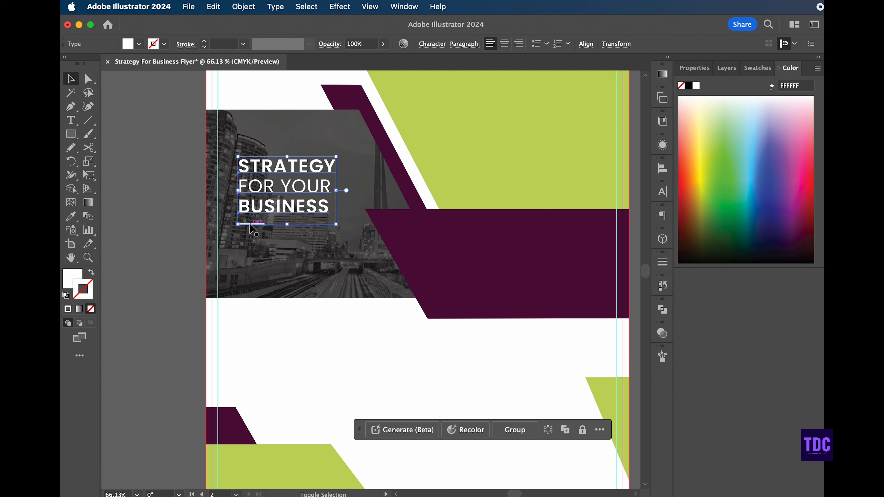
{"action": "left_click", "coordinate": [289, 298], "text": "shift"}
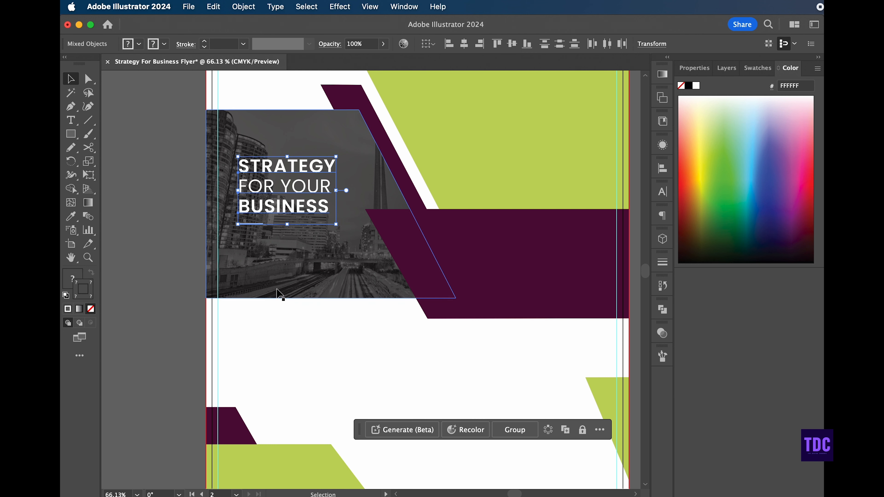
{"action": "left_click", "coordinate": [520, 430]}
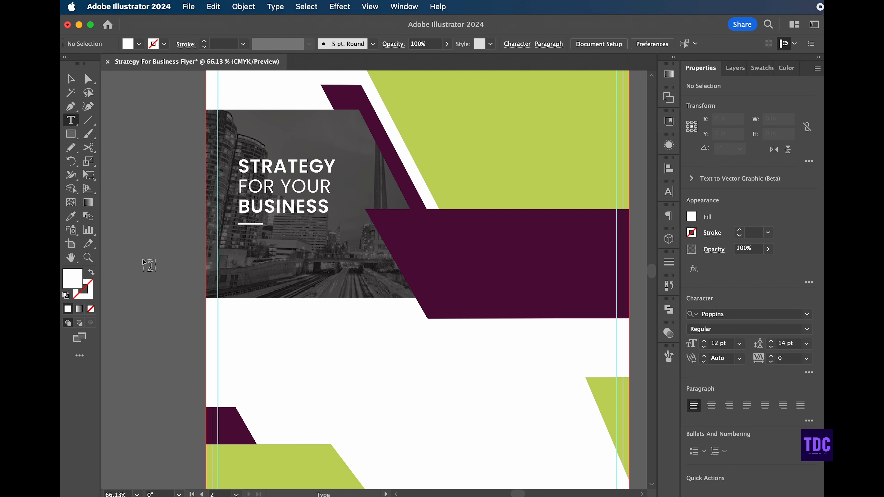
Add a text area about 2.46 by 0.49 in below the white line, filled with placeholder text in Poppins Regular at 8 pt.
{"action": "left_click_drag", "start_coordinate": [239, 239], "coordinate": [358, 265]}
{"action": "left_click", "coordinate": [704, 347]}
{"action": "left_click", "coordinate": [704, 347]}
{"action": "left_click", "coordinate": [704, 347]}
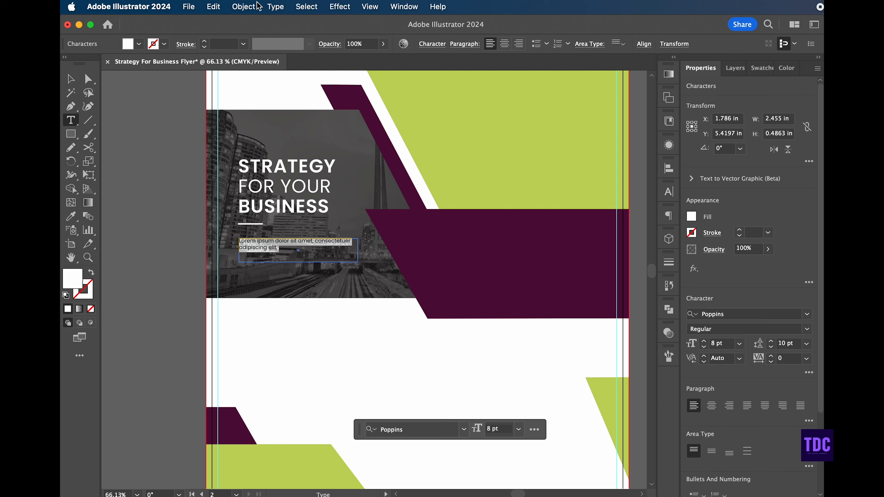
{"action": "left_click", "coordinate": [274, 6]}
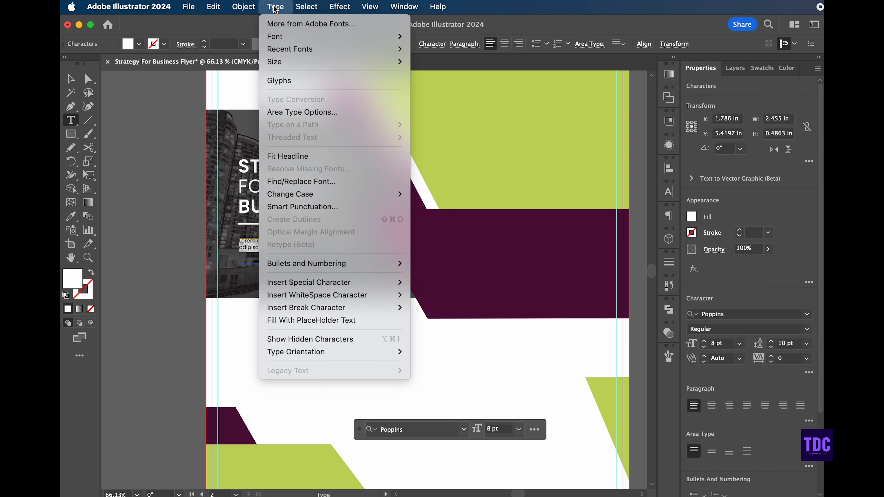
{"action": "left_click", "coordinate": [292, 320]}
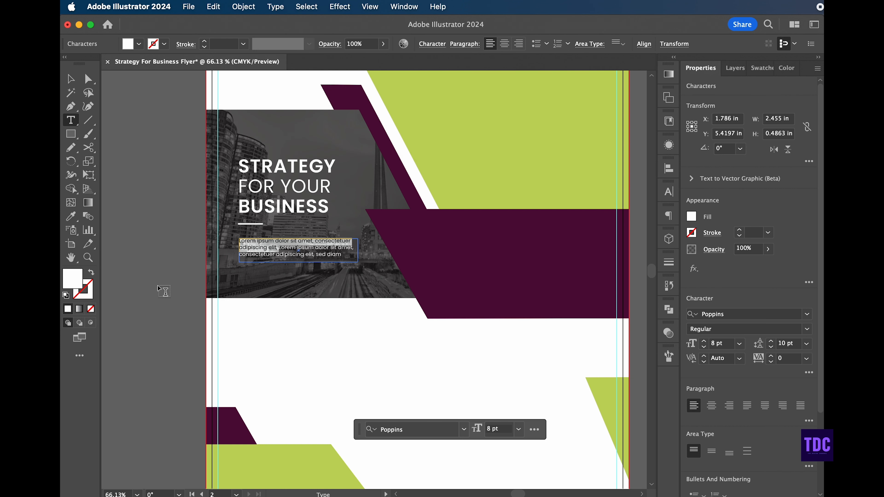
{"action": "left_click", "coordinate": [344, 255]}
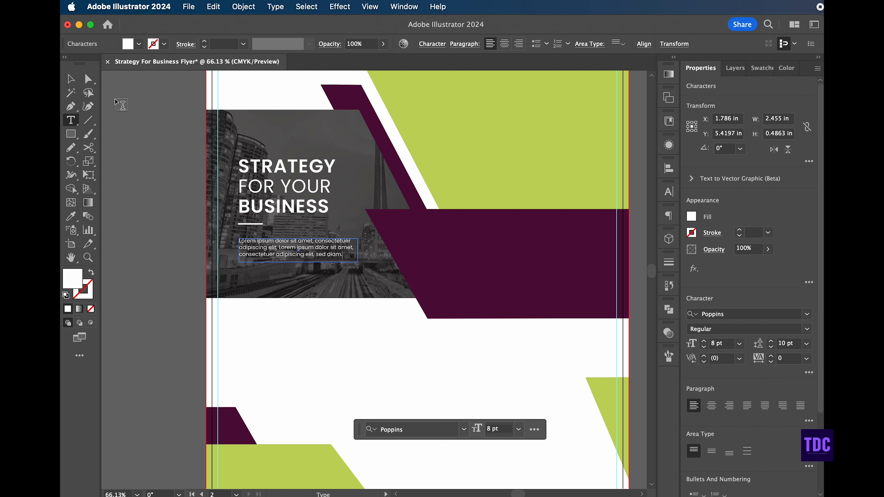
Duplicate the white placeholder paragraph into the empty white area below the skyline photo.
{"action": "key", "text": "Escape"}
{"action": "left_click", "coordinate": [357, 349]}
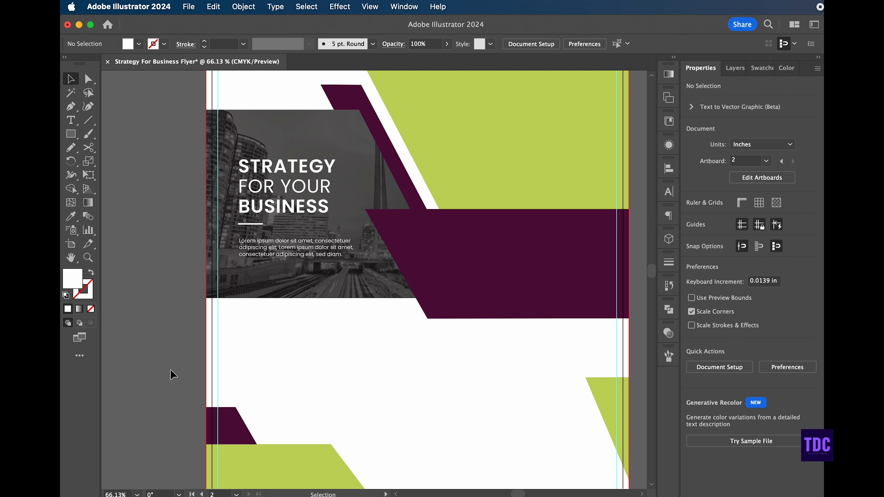
{"action": "left_click", "coordinate": [278, 248]}
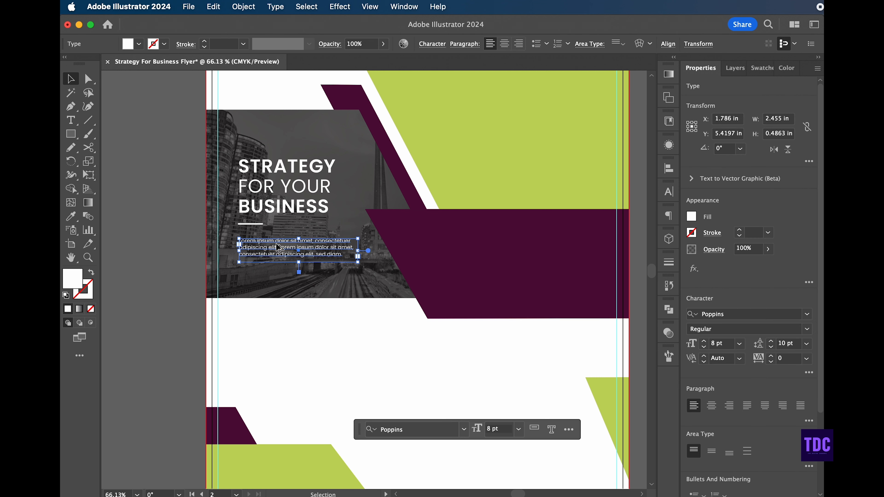
{"action": "left_click_drag", "start_coordinate": [279, 248], "coordinate": [285, 376]}
Recolor the duplicated paragraph black by sampling the black swatch beside the artboard.
{"action": "left_click", "coordinate": [71, 217]}
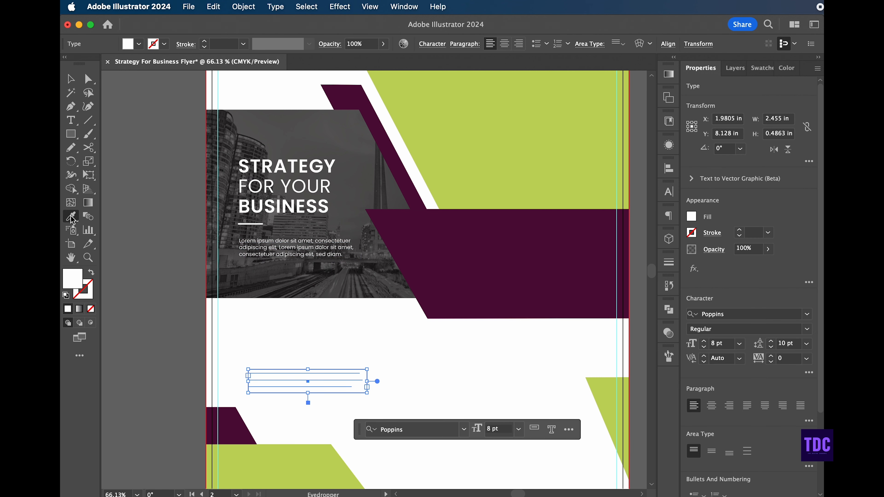
{"action": "scroll", "coordinate": [201, 238], "scroll_direction": "up", "scroll_amount": 4}
{"action": "scroll", "coordinate": [201, 237], "scroll_direction": "left", "scroll_amount": 4}
{"action": "left_click", "coordinate": [198, 241]}
{"action": "left_click", "coordinate": [72, 79]}
{"action": "scroll", "coordinate": [449, 333], "scroll_direction": "down", "scroll_amount": 5}
{"action": "scroll", "coordinate": [449, 333], "scroll_direction": "right", "scroll_amount": 2}
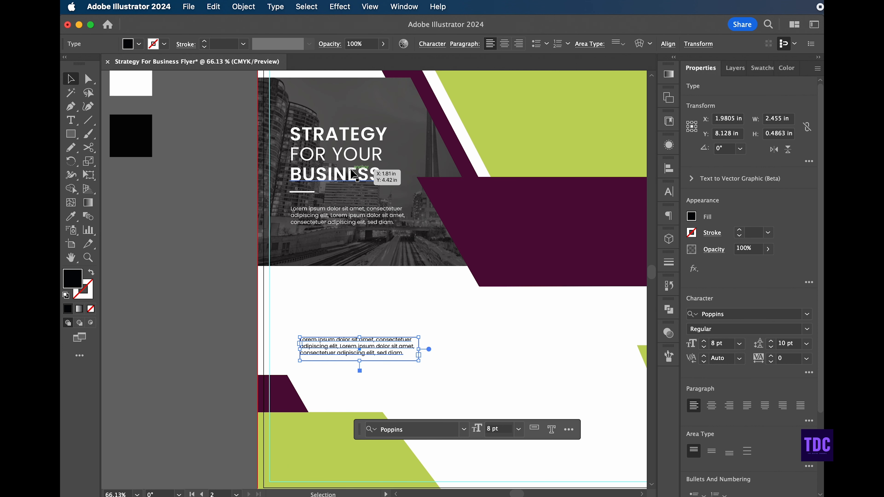
{"action": "left_click", "coordinate": [383, 174]}
{"action": "left_click", "coordinate": [379, 297]}
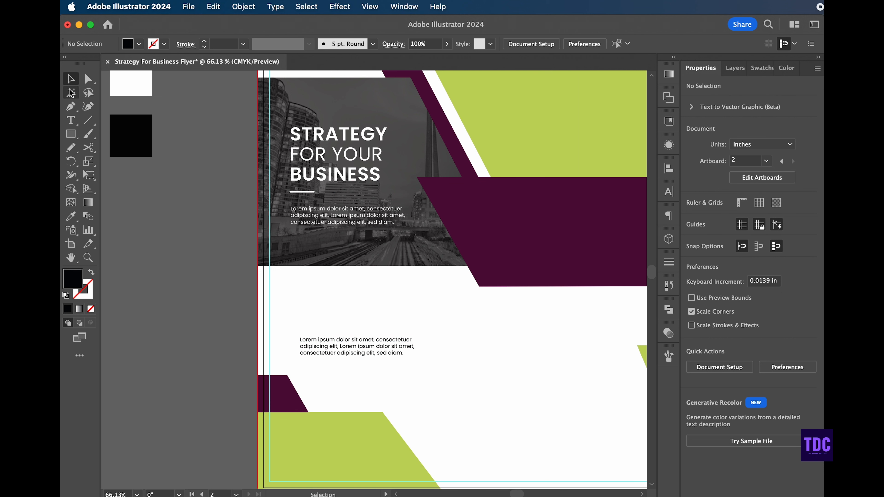
Paste a separate copy of the headline's STRATEGY line, color it black and place it above the black paragraph.
{"action": "left_click", "coordinate": [320, 137]}
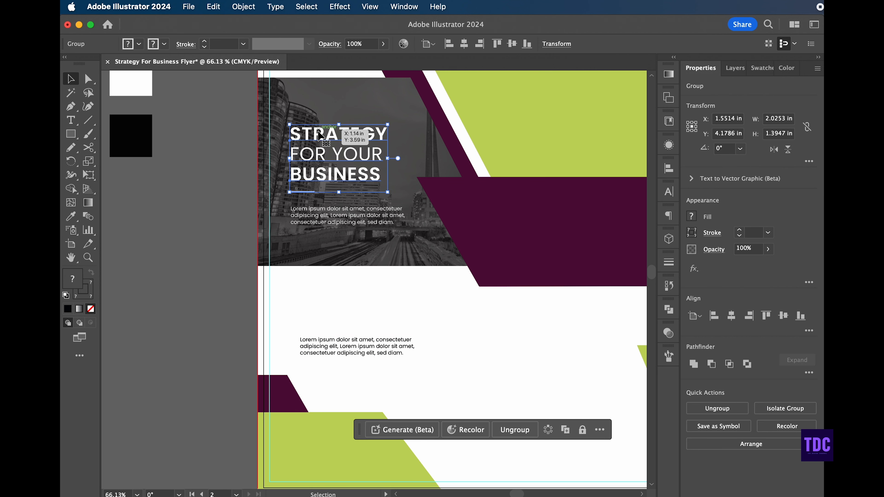
{"action": "double_click", "coordinate": [320, 136]}
{"action": "left_click", "coordinate": [321, 138]}
{"action": "key", "text": "ctrl+c"}
{"action": "key", "text": "Escape"}
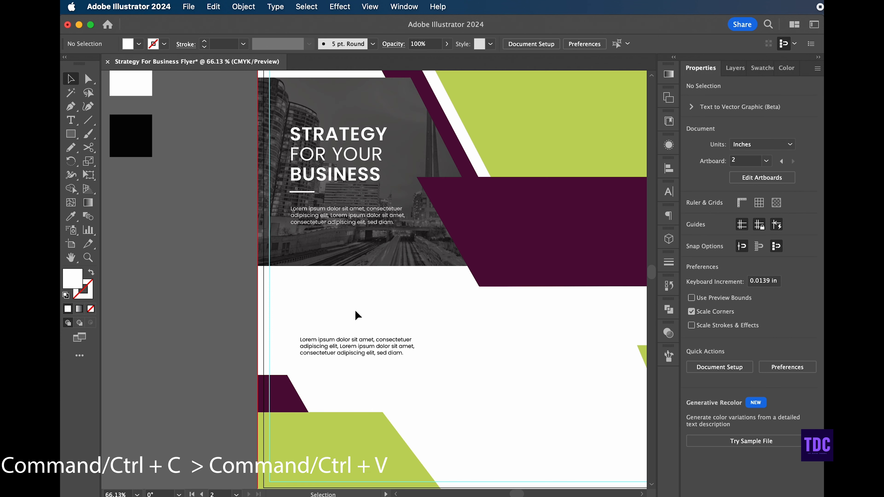
{"action": "key", "text": "ctrl+v"}
{"action": "left_click", "coordinate": [71, 216]}
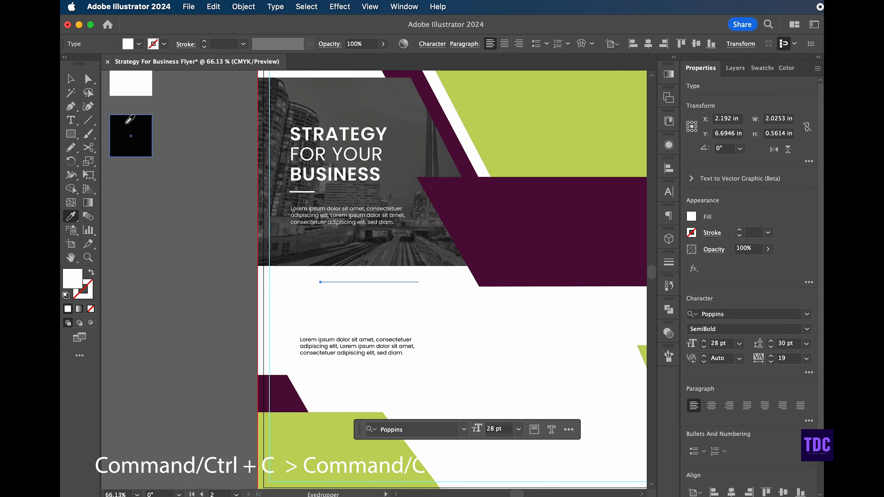
{"action": "left_click", "coordinate": [127, 128]}
{"action": "left_click", "coordinate": [71, 80]}
{"action": "left_click_drag", "start_coordinate": [378, 279], "coordinate": [351, 308]}
Set the black STRATEGY text to 14 pt with 16 pt leading.
{"action": "left_click", "coordinate": [704, 348]}
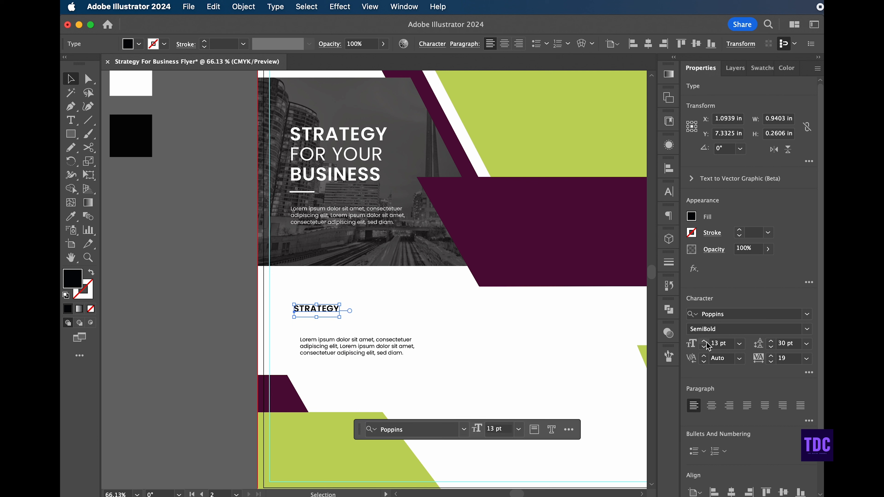
{"action": "left_click", "coordinate": [705, 341]}
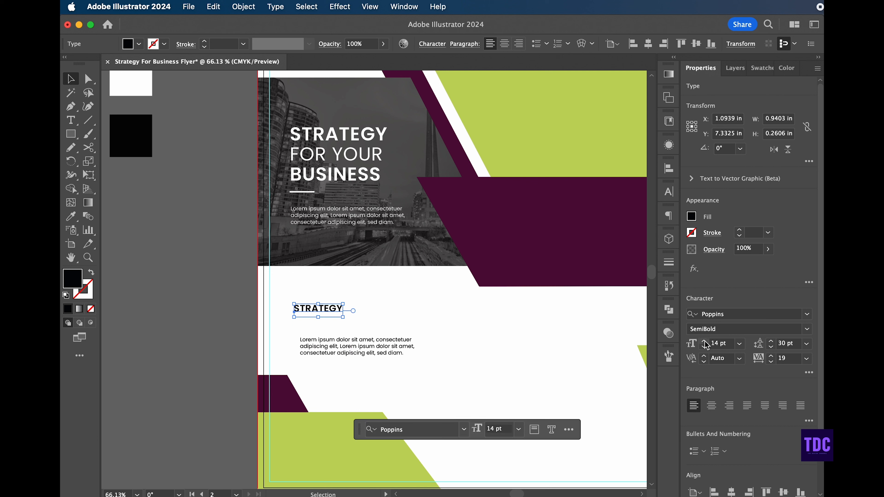
{"action": "left_click", "coordinate": [771, 348]}
Replace the black STRATEGY text with OUR CREATIVITY ADVANTAGES on two lines.
{"action": "key", "text": "t"}
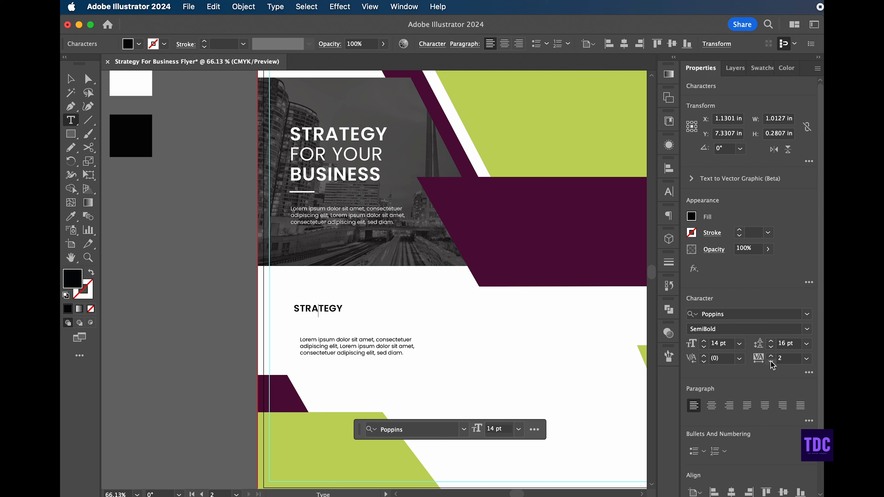
{"action": "double_click", "coordinate": [331, 307]}
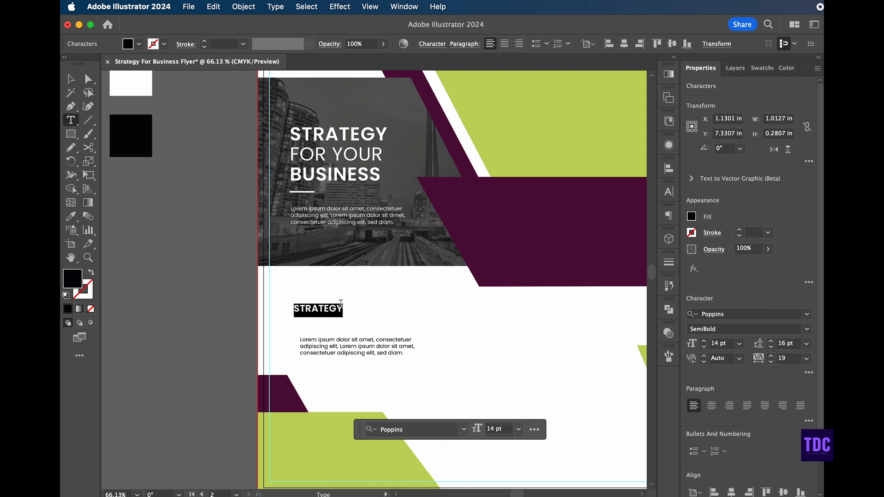
{"action": "type", "text": "OUR CREATIVIT"}
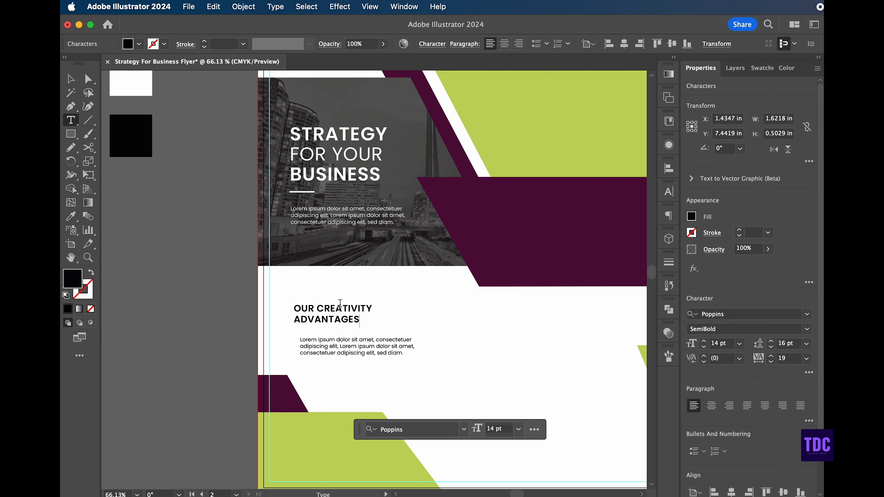
{"action": "scroll", "coordinate": [340, 303], "scroll_direction": "down", "scroll_amount": 1}
{"action": "key", "text": "Escape"}
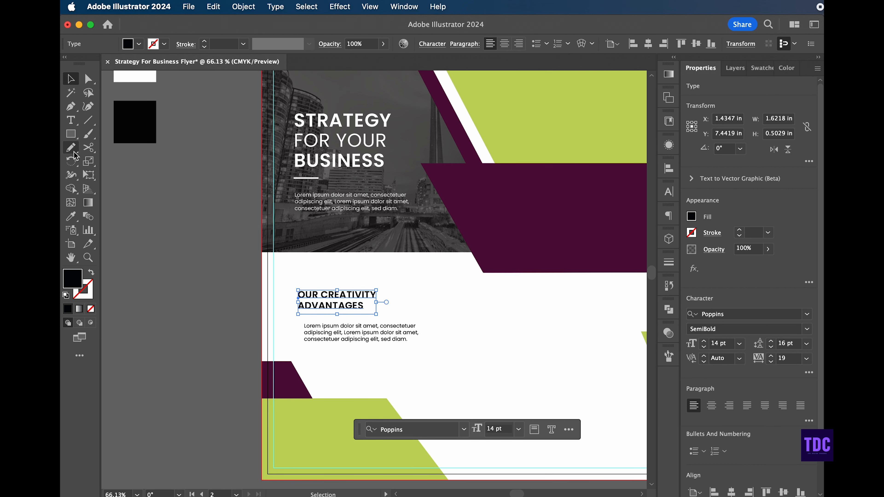
Recolor the OUR CREATIVITY ADVANTAGES heading dark purple by sampling the purple swatch.
{"action": "left_click", "coordinate": [71, 216]}
{"action": "scroll", "coordinate": [204, 202], "scroll_direction": "up", "scroll_amount": 5}
{"action": "scroll", "coordinate": [201, 200], "scroll_direction": "up", "scroll_amount": 7}
{"action": "left_click", "coordinate": [140, 133]}
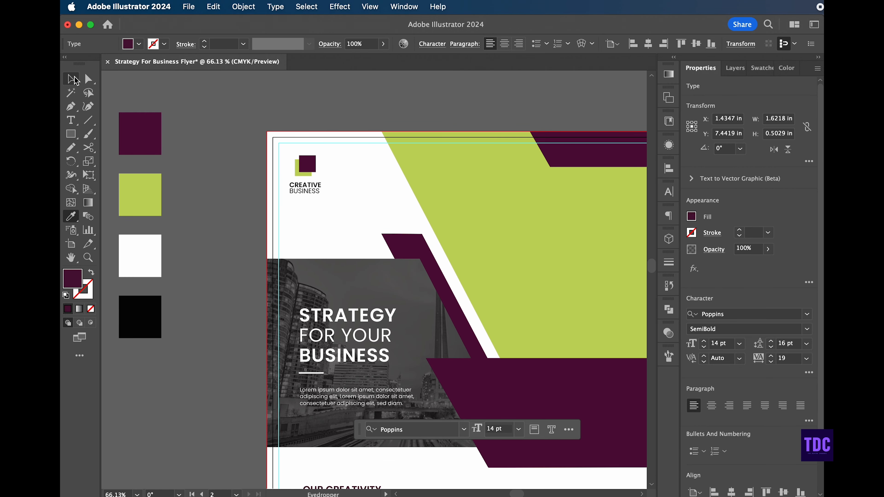
{"action": "key", "text": "v"}
{"action": "scroll", "coordinate": [506, 317], "scroll_direction": "down", "scroll_amount": 7}
{"action": "scroll", "coordinate": [507, 313], "scroll_direction": "down", "scroll_amount": 2}
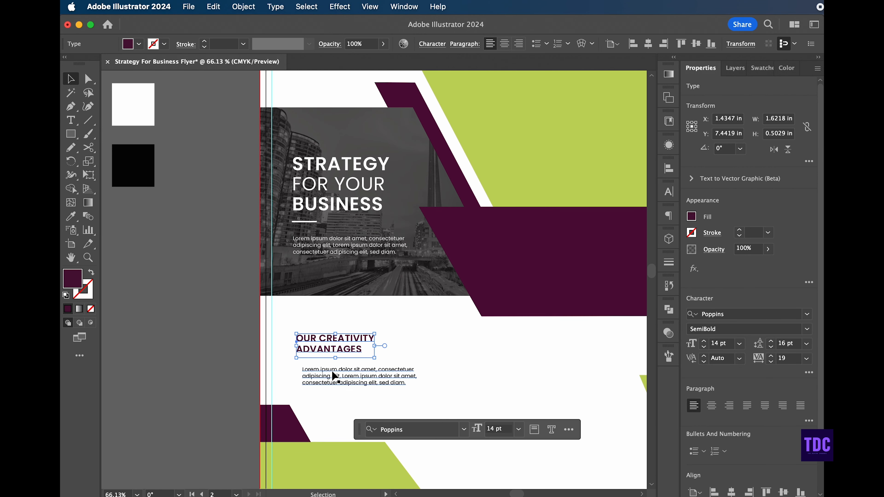
Align the left edges of the main headline, the OUR CREATIVITY ADVANTAGES heading and the black paragraph.
{"action": "left_click", "coordinate": [314, 184]}
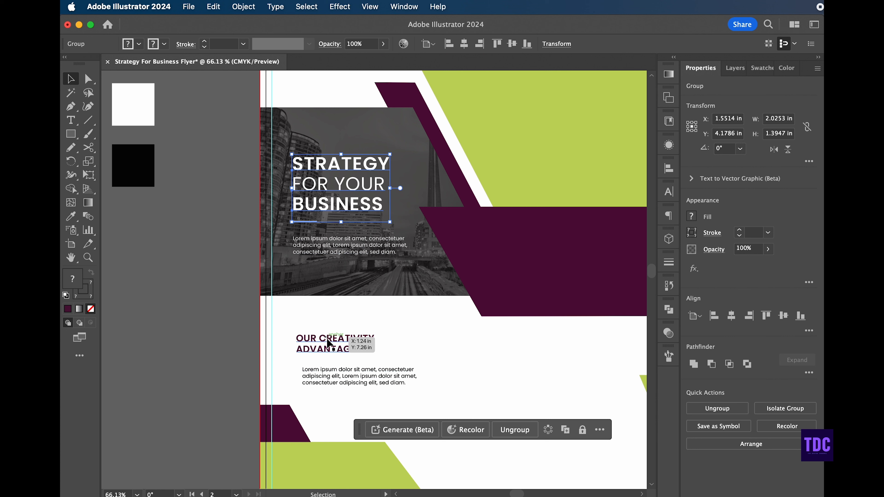
{"action": "left_click", "coordinate": [329, 340], "text": "shift"}
{"action": "left_click", "coordinate": [304, 376], "text": "shift"}
{"action": "left_click", "coordinate": [507, 44]}
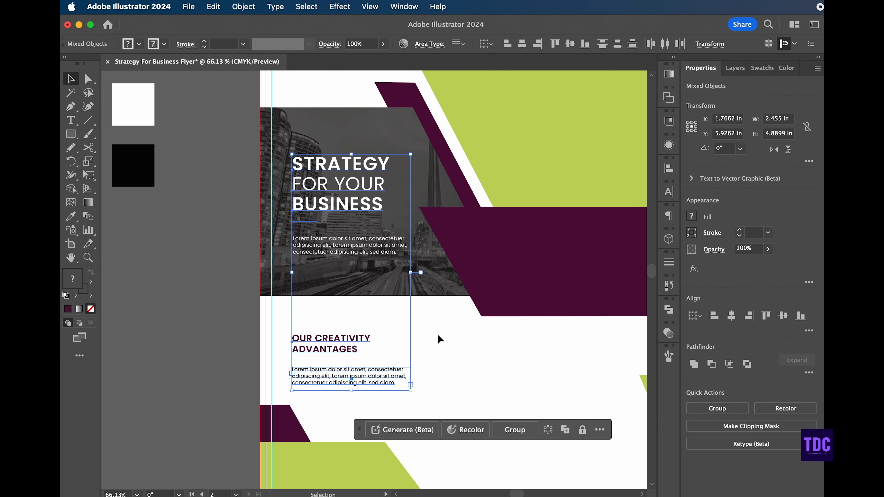
{"action": "left_click", "coordinate": [438, 340]}
Change the OUR CREATIVITY ADVANTAGES heading to Poppins Bold.
{"action": "scroll", "coordinate": [438, 339], "scroll_direction": "up", "scroll_amount": 1}
{"action": "left_click", "coordinate": [331, 343]}
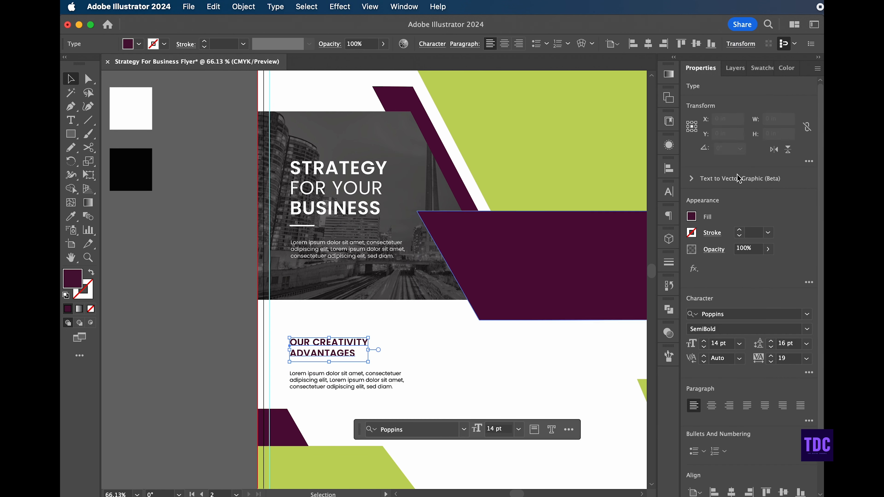
{"action": "left_click", "coordinate": [808, 333]}
{"action": "left_click", "coordinate": [709, 490]}
{"action": "left_click", "coordinate": [345, 369]}
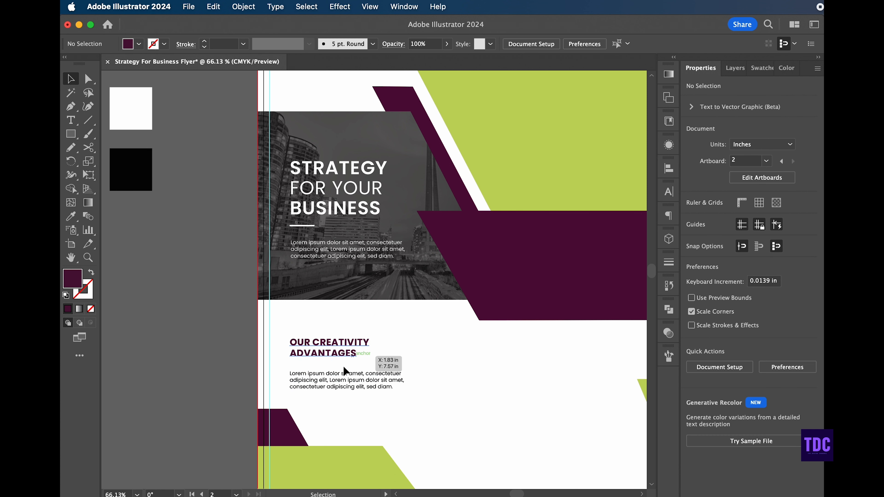
Change the black paragraph below the heading to Poppins Medium.
{"action": "scroll", "coordinate": [344, 371], "scroll_direction": "down", "scroll_amount": 1}
{"action": "left_click", "coordinate": [310, 377]}
{"action": "left_click", "coordinate": [808, 329]}
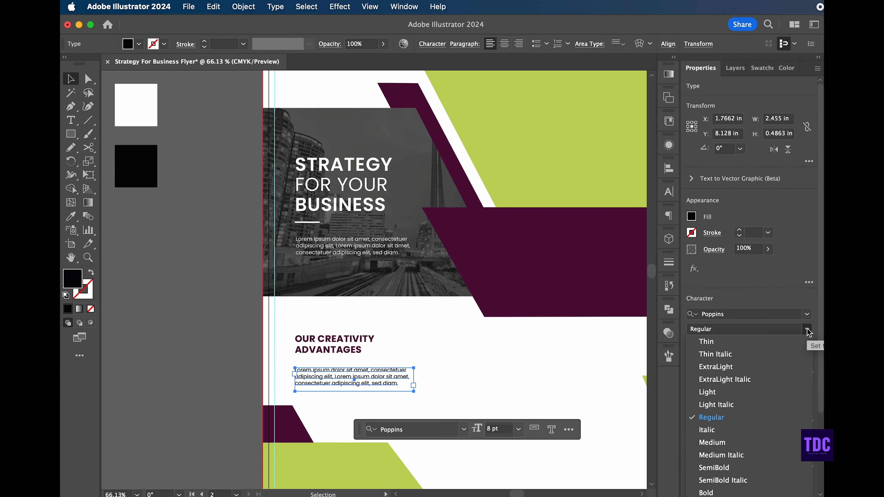
{"action": "left_click", "coordinate": [712, 443]}
{"action": "left_click", "coordinate": [477, 383]}
{"action": "scroll", "coordinate": [626, 271], "scroll_direction": "left", "scroll_amount": 1}
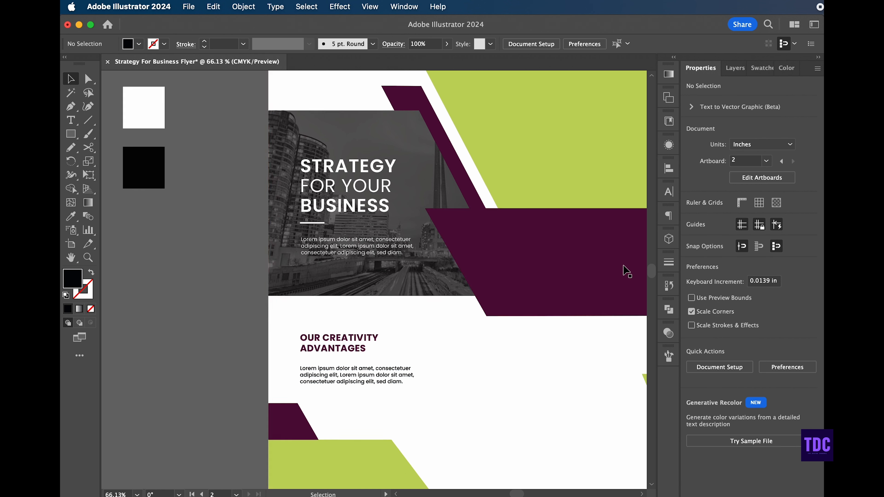
Narrow the purple shape in the flyer's top right corner from its left side to about 2.74 in wide.
{"action": "scroll", "coordinate": [626, 271], "scroll_direction": "down", "scroll_amount": 5}
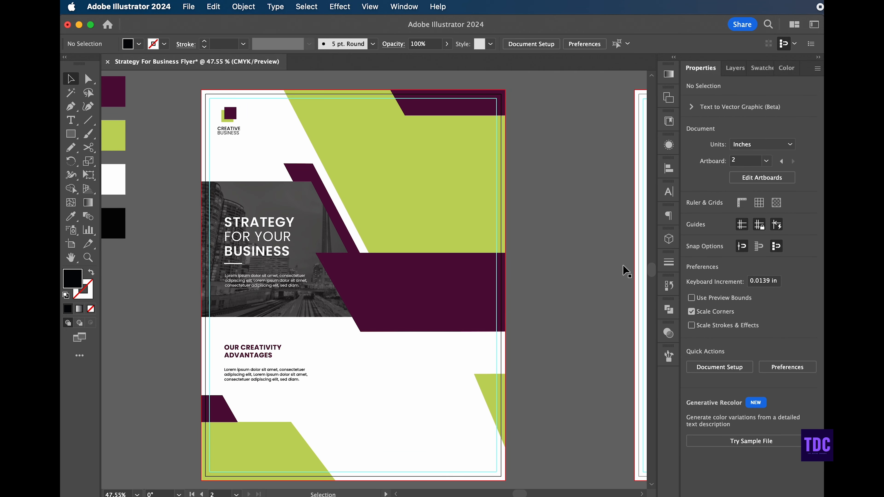
{"action": "left_click", "coordinate": [438, 102]}
{"action": "left_click_drag", "start_coordinate": [391, 102], "coordinate": [414, 103]}
{"action": "left_click", "coordinate": [455, 208]}
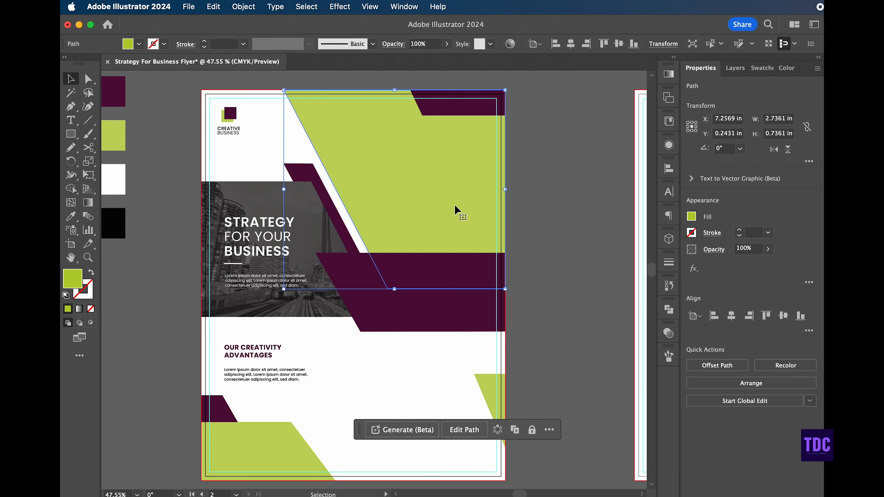
Duplicate the OUR CREATIVITY ADVANTAGES heading, color the copy green and place it on the large purple band.
{"action": "left_click", "coordinate": [253, 351]}
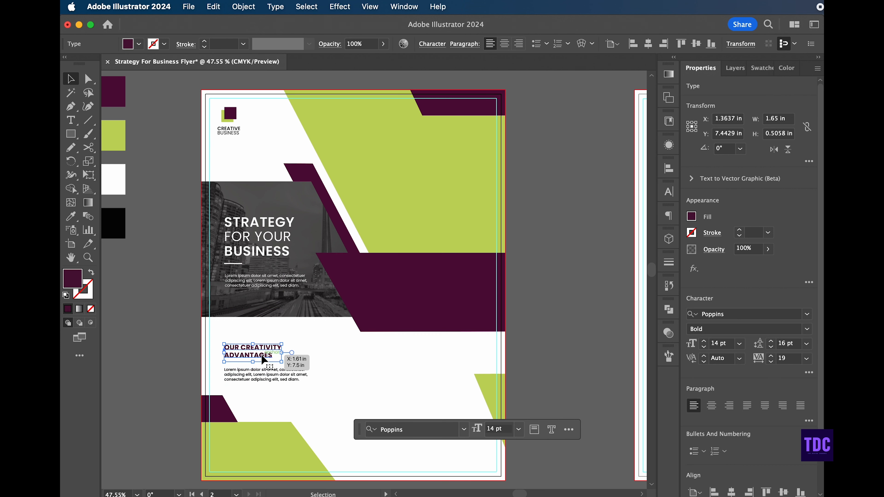
{"action": "left_click_drag", "start_coordinate": [264, 360], "coordinate": [348, 363]}
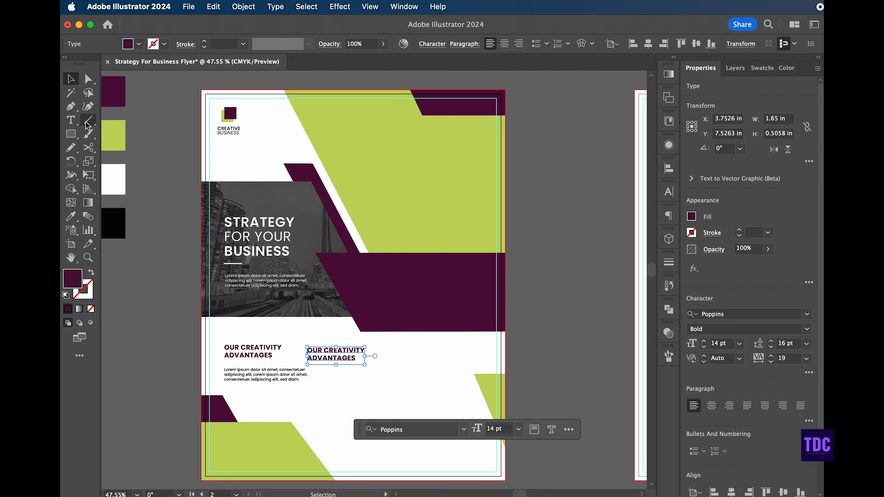
{"action": "left_click", "coordinate": [71, 216]}
{"action": "left_click", "coordinate": [116, 132]}
{"action": "left_click", "coordinate": [70, 78]}
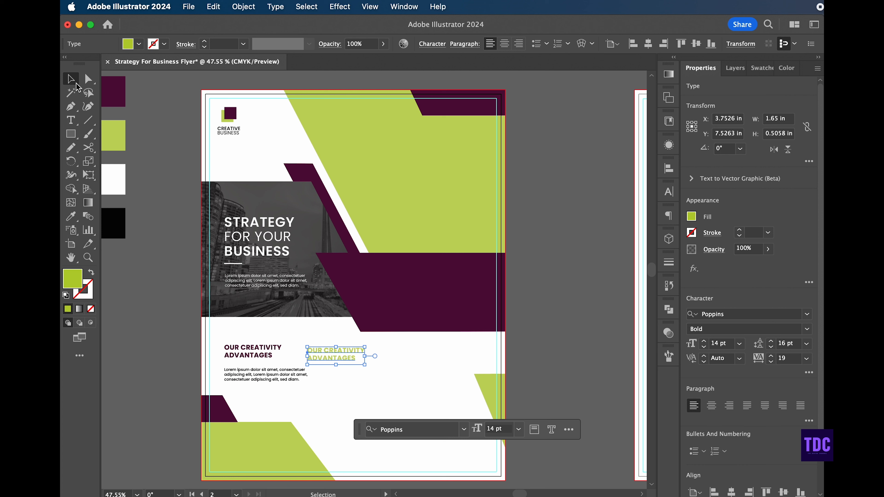
{"action": "left_click_drag", "start_coordinate": [333, 356], "coordinate": [406, 270]}
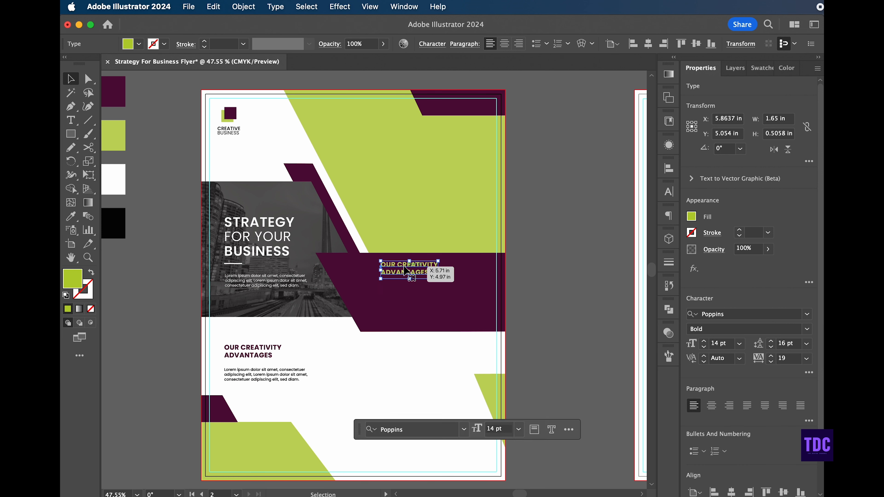
Replace the green heading's text with BUSINESS STRATEGY.
{"action": "double_click", "coordinate": [411, 265]}
{"action": "key", "text": "ctrl+a"}
{"action": "type", "text": "B"}
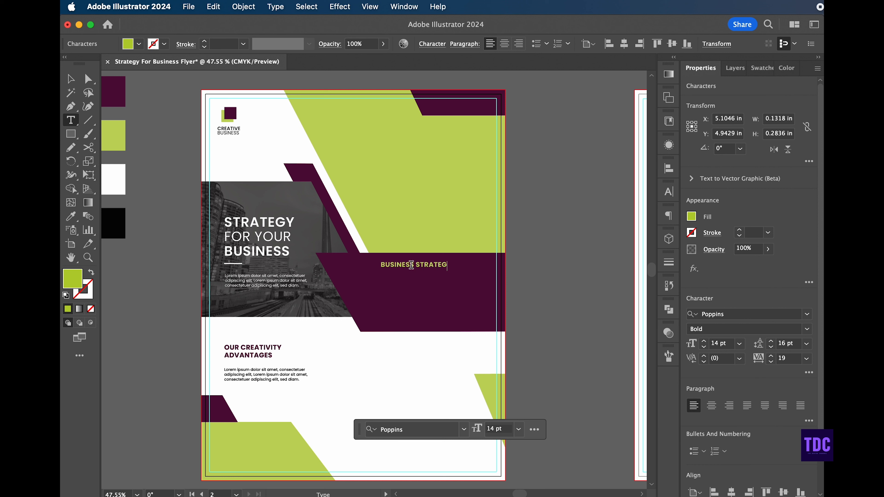
{"action": "key", "text": "Escape"}
{"action": "left_click", "coordinate": [414, 355]}
{"action": "scroll", "coordinate": [415, 356], "scroll_direction": "down", "scroll_amount": 2}
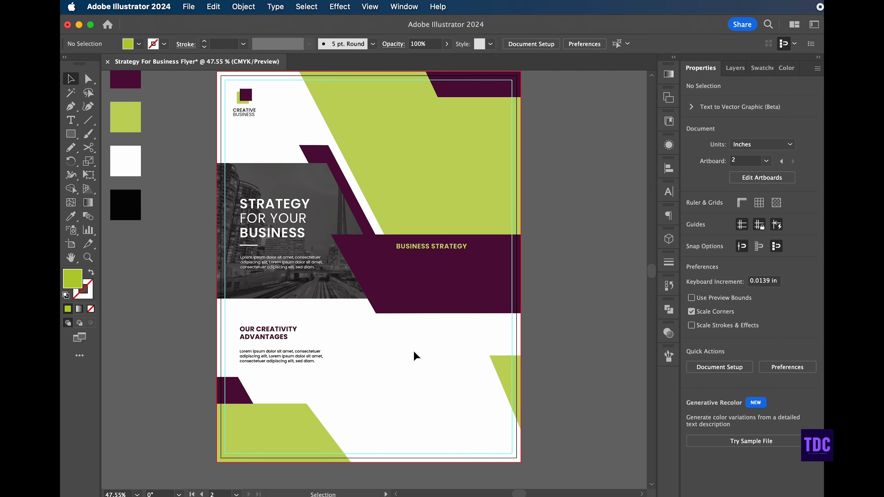
Narrow the large purple band slightly by moving its left side toward the right.
{"action": "left_click", "coordinate": [369, 270]}
{"action": "left_click_drag", "start_coordinate": [331, 275], "coordinate": [344, 275]}
{"action": "key", "text": "super+shift+a"}
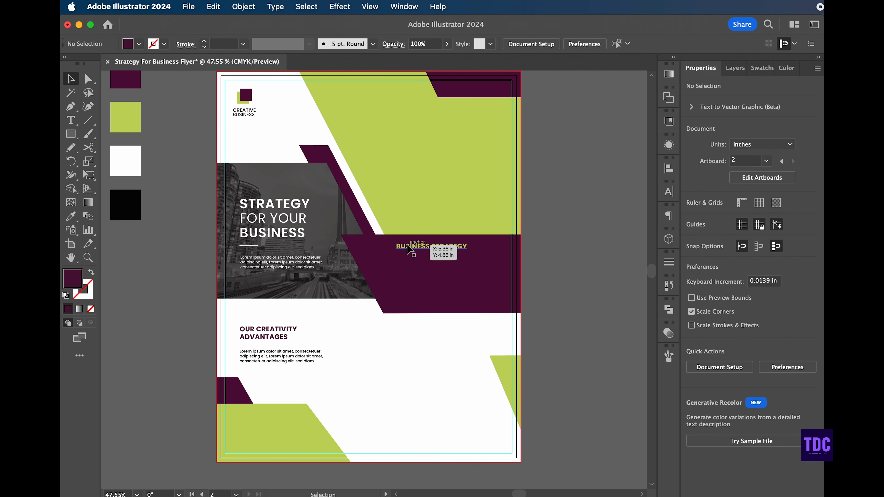
Paste a copy of the black paragraph onto the purple band, color it white and place it below BUSINESS STRATEGY.
{"action": "left_click", "coordinate": [271, 362]}
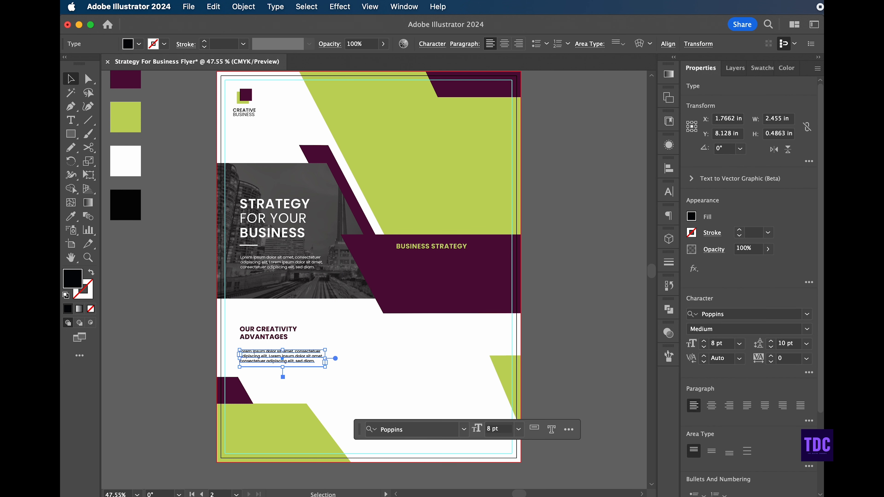
{"action": "key", "text": "super+c"}
{"action": "key", "text": "super+v"}
{"action": "left_click", "coordinate": [71, 216]}
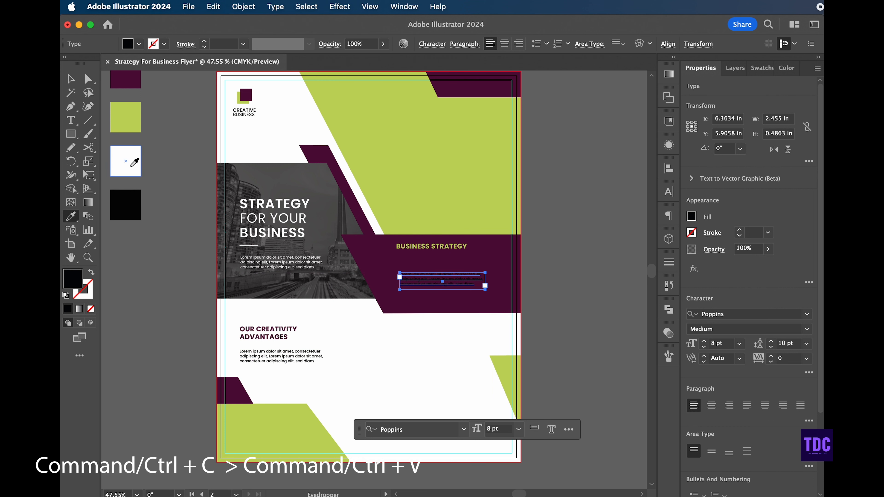
{"action": "left_click", "coordinate": [129, 165]}
{"action": "left_click", "coordinate": [71, 79]}
{"action": "left_click_drag", "start_coordinate": [454, 283], "coordinate": [454, 289]}
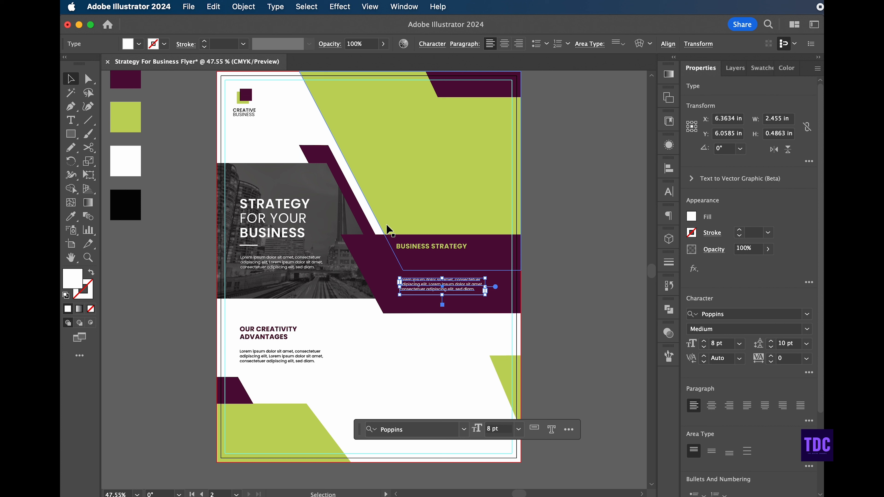
Extend the white paragraph's frame upward toward BUSINESS STRATEGY and fill it with placeholder text.
{"action": "left_click_drag", "start_coordinate": [442, 278], "coordinate": [442, 261]}
{"action": "double_click", "coordinate": [458, 273]}
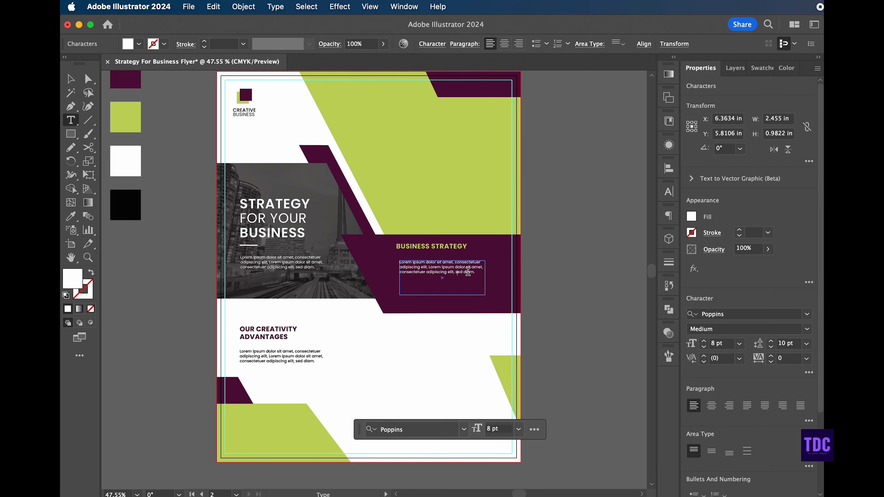
{"action": "key", "text": "super+a"}
{"action": "left_click", "coordinate": [276, 6]}
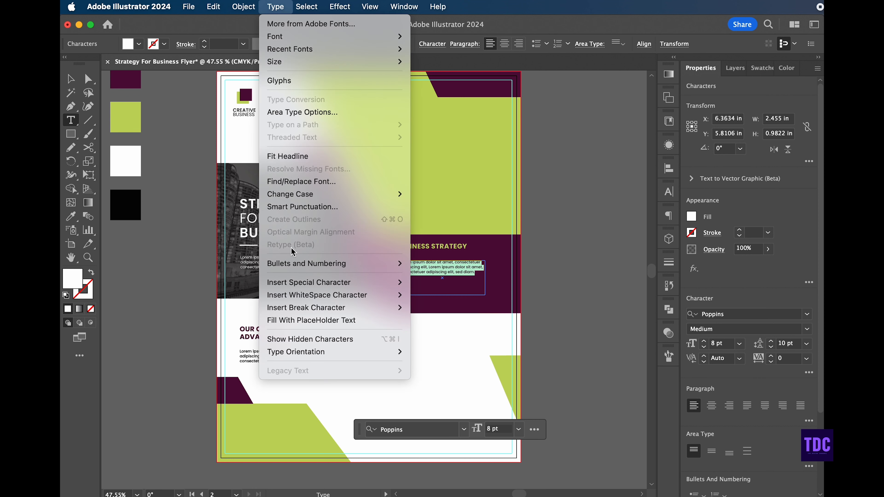
{"action": "left_click", "coordinate": [309, 321]}
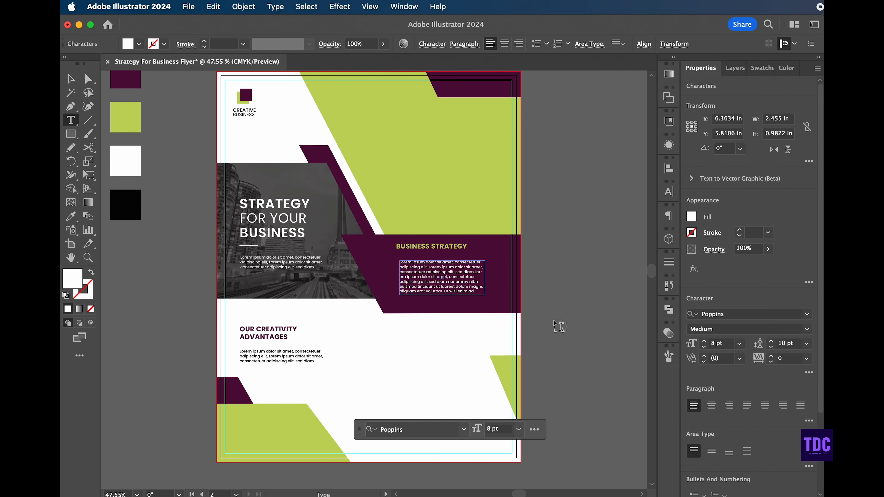
Trim the end of the white placeholder paragraph so it closes with "Ut wisi enim.".
{"action": "key", "text": "BackSpace"}
{"action": "key", "text": "BackSpace"}
{"action": "key", "text": "BackSpace"}
{"action": "type", "text": "."}
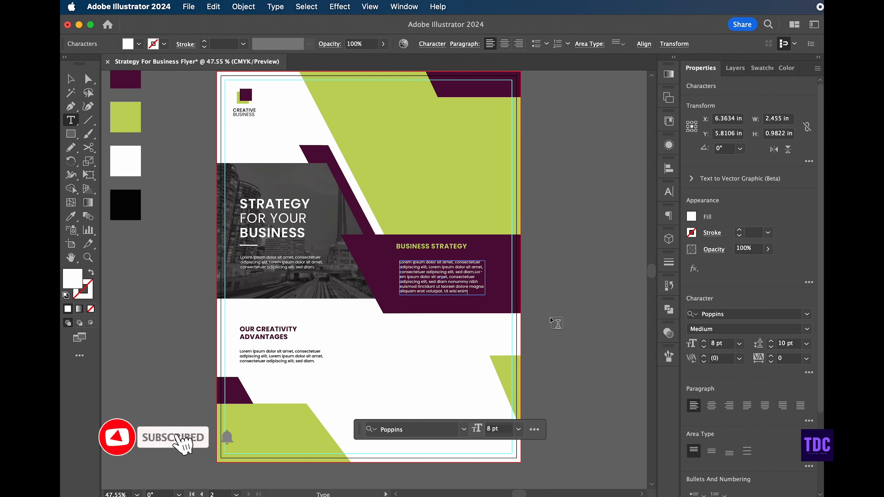
{"action": "key", "text": "Escape"}
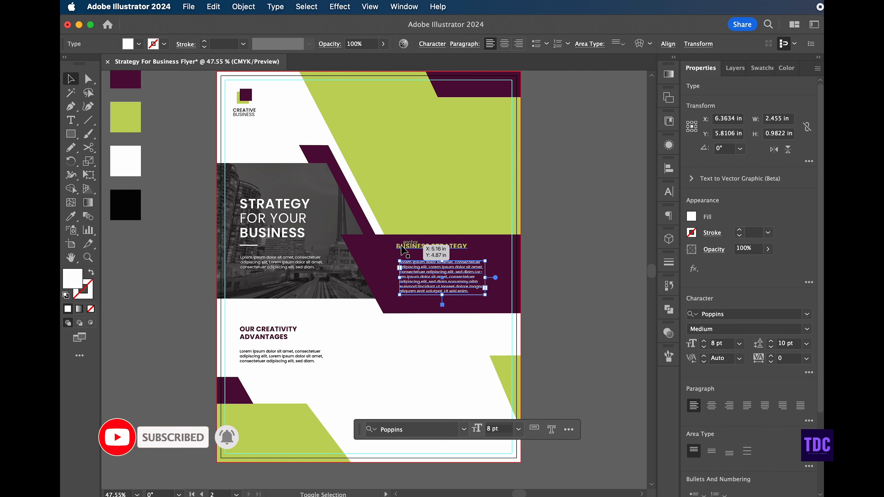
Align the left edges of the BUSINESS STRATEGY heading and the white paragraph below it.
{"action": "left_click", "coordinate": [426, 246], "text": "shift"}
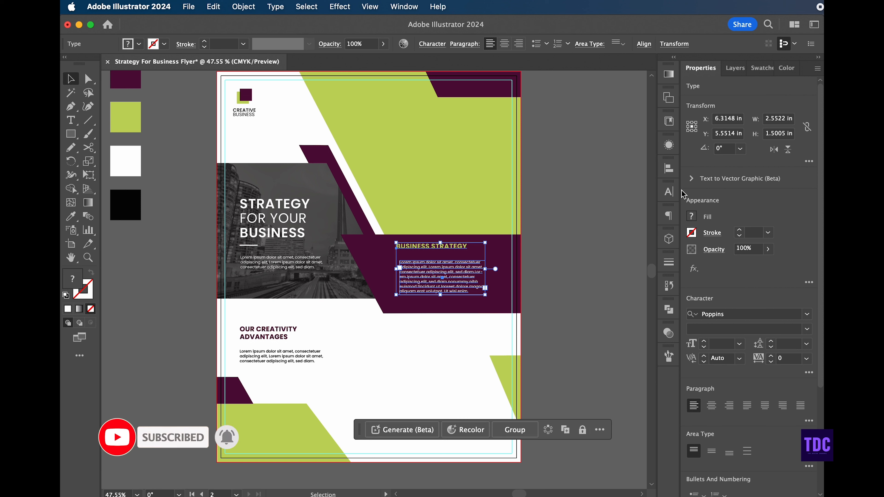
{"action": "left_click", "coordinate": [669, 169]}
{"action": "left_click", "coordinate": [526, 193]}
{"action": "left_click", "coordinate": [585, 342]}
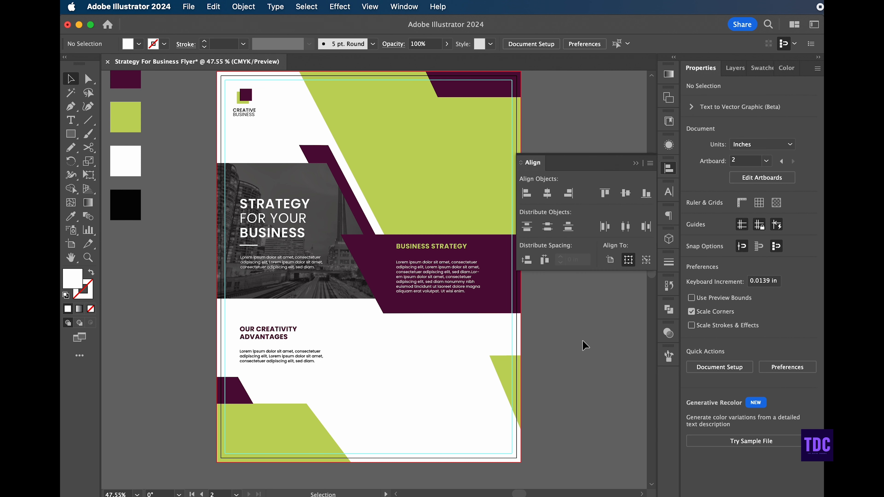
Shift the left side of the purple band behind BUSINESS STRATEGY a little further right to narrow it.
{"action": "left_click", "coordinate": [387, 296]}
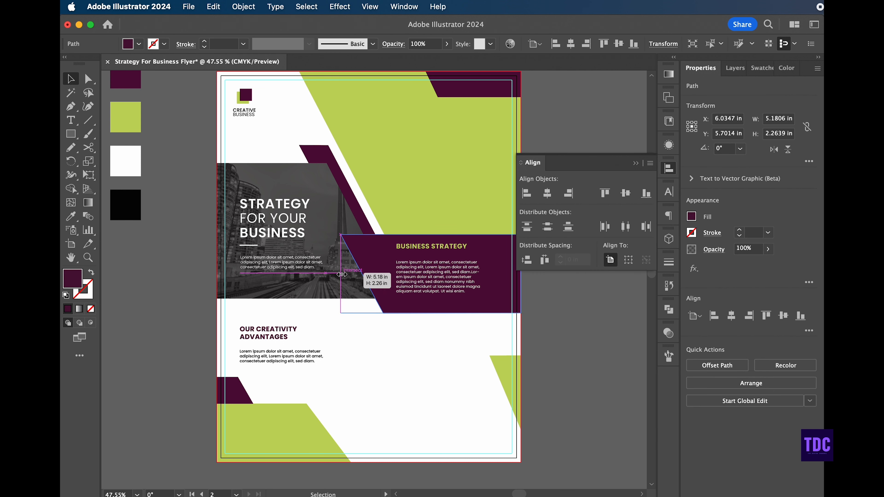
{"action": "left_click_drag", "start_coordinate": [341, 274], "coordinate": [350, 274]}
{"action": "left_click", "coordinate": [384, 344]}
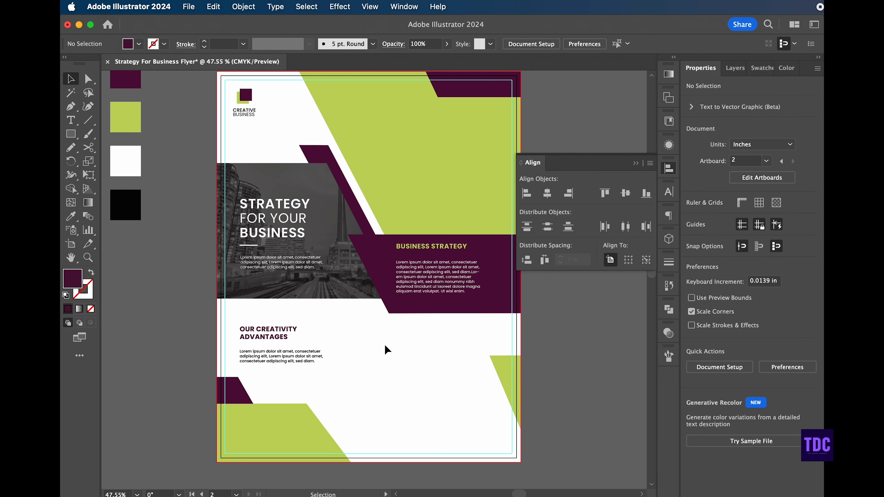
Place the business meeting photo 1680340016758.jpeg over the large green shape in the flyer's upper right.
{"action": "scroll", "coordinate": [384, 344], "scroll_direction": "down", "scroll_amount": 3}
{"action": "scroll", "coordinate": [384, 344], "scroll_direction": "right", "scroll_amount": 3}
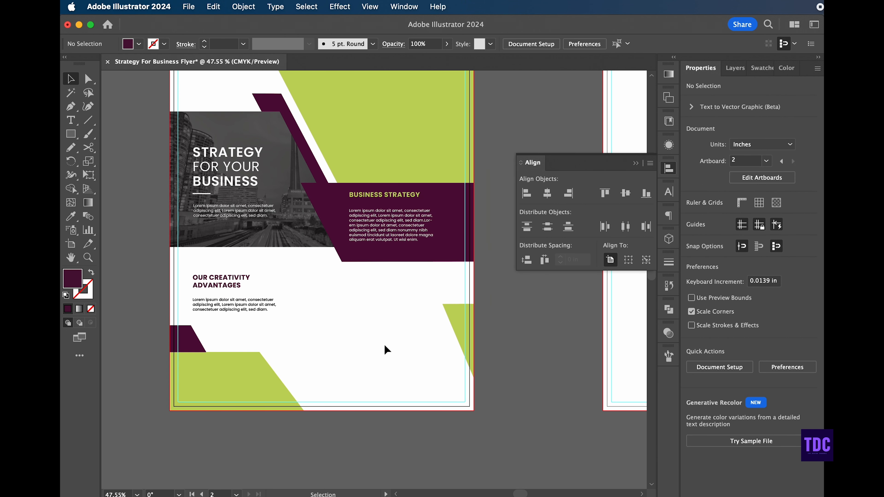
{"action": "scroll", "coordinate": [396, 153], "scroll_direction": "up", "scroll_amount": 6}
{"action": "left_click", "coordinate": [635, 163]}
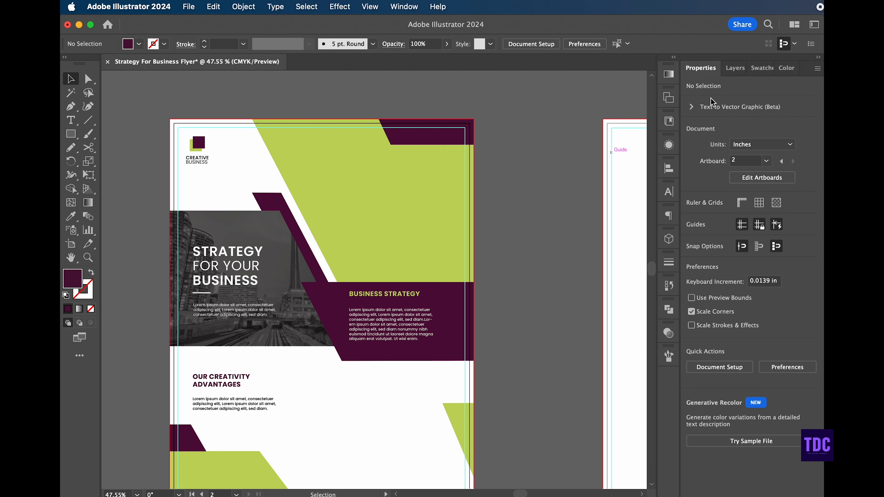
{"action": "left_click", "coordinate": [735, 68]}
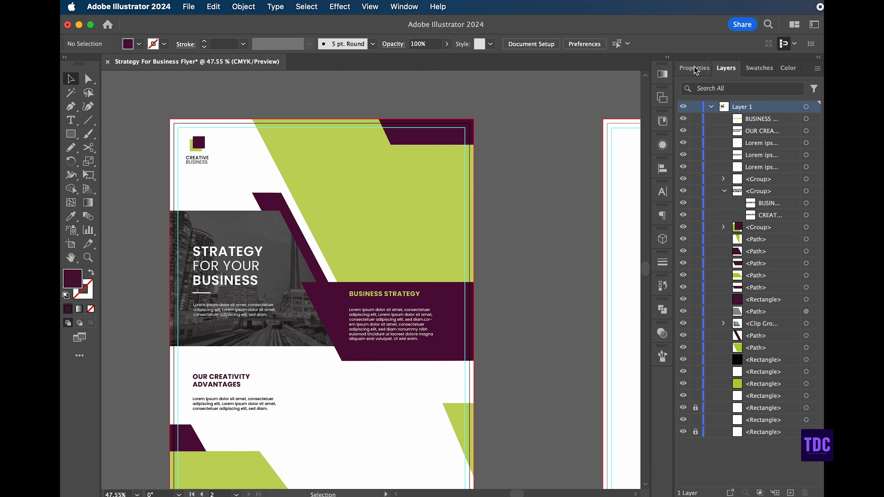
{"action": "left_click", "coordinate": [450, 203]}
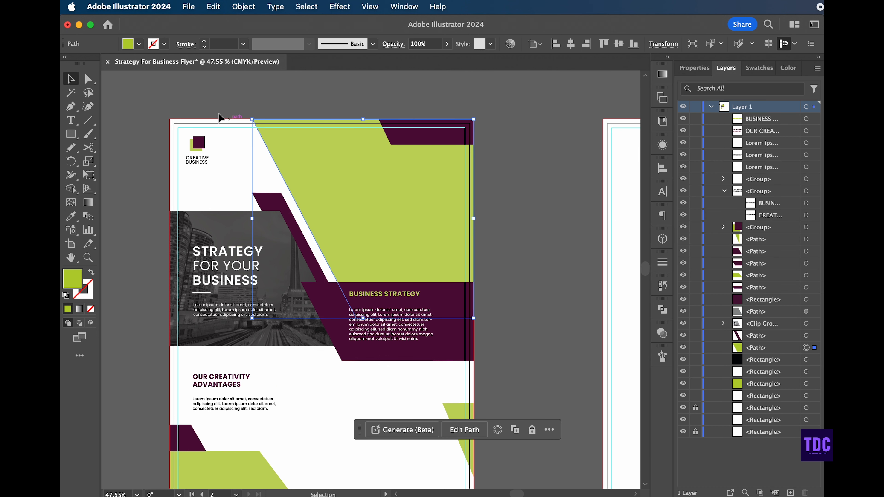
{"action": "left_click", "coordinate": [484, 79]}
{"action": "left_click", "coordinate": [189, 6]}
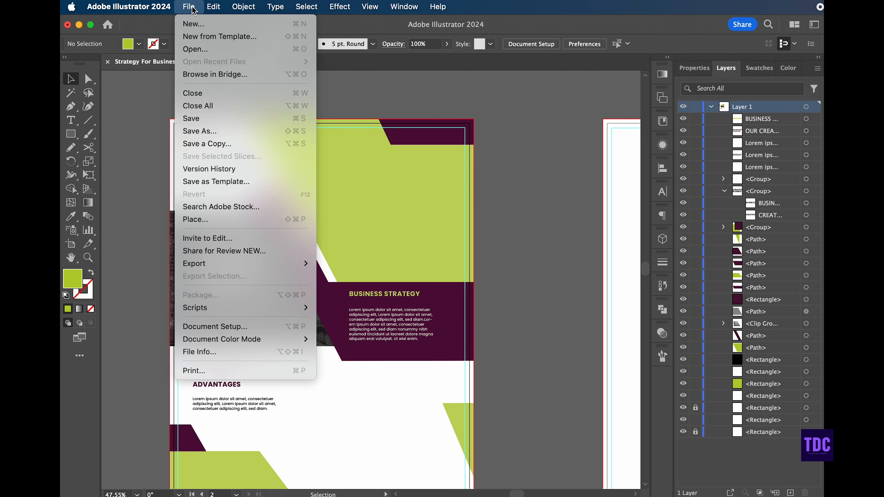
{"action": "left_click", "coordinate": [226, 219]}
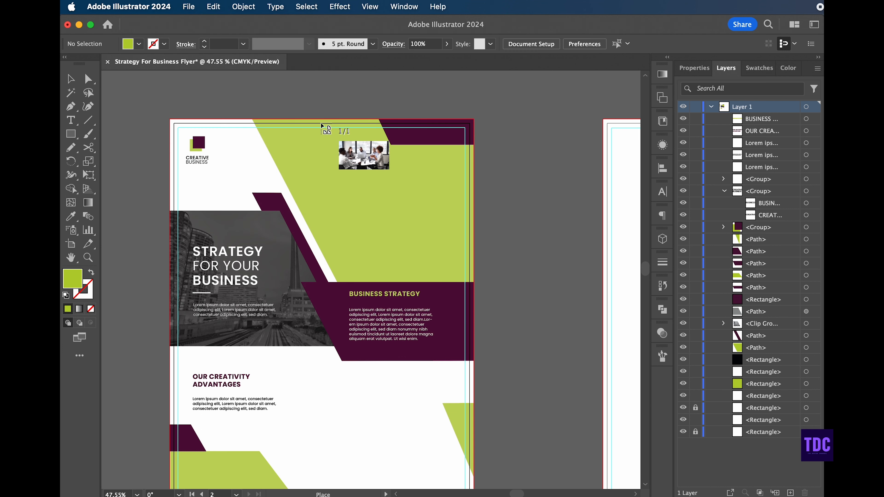
{"action": "left_click_drag", "start_coordinate": [544, 400], "coordinate": [574, 404]}
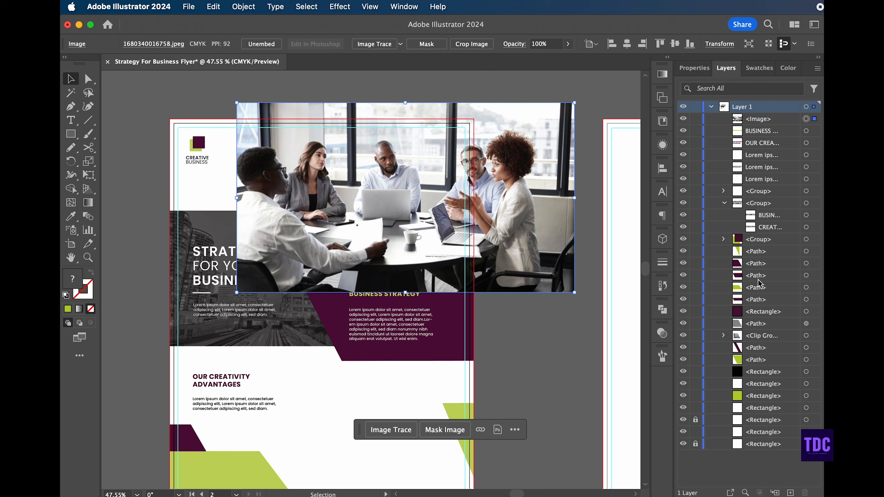
Move the meeting photo directly beneath the large green shape in the stacking order and clip it to that shape with a clipping mask.
{"action": "left_click_drag", "start_coordinate": [751, 122], "coordinate": [752, 365]}
{"action": "left_click", "coordinate": [325, 93]}
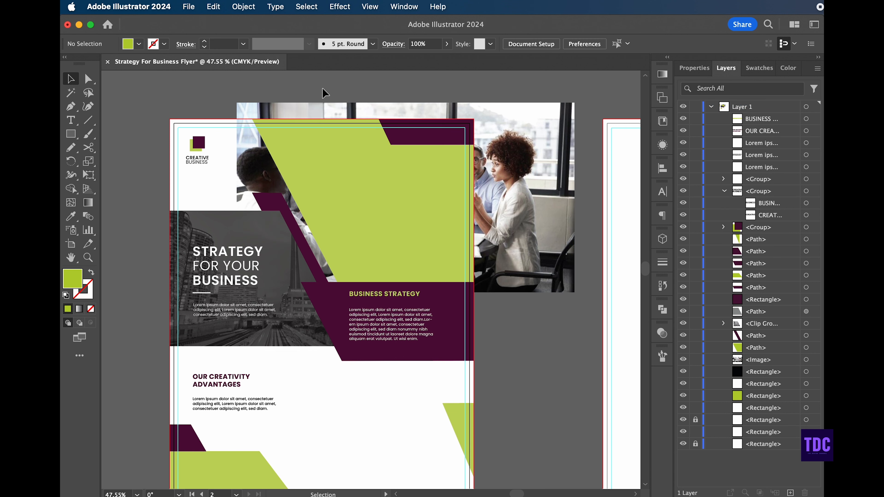
{"action": "left_click_drag", "start_coordinate": [339, 170], "coordinate": [340, 171]}
{"action": "right_click", "coordinate": [341, 171]}
{"action": "left_click", "coordinate": [369, 351]}
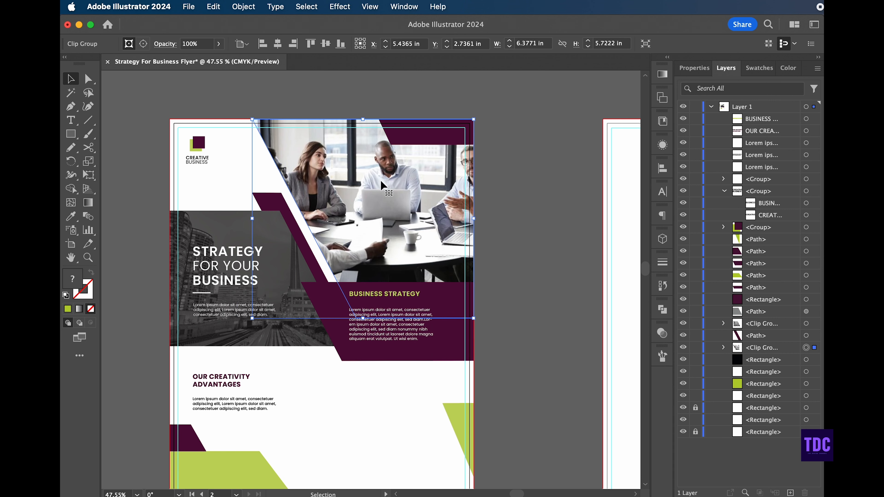
Shift the meeting photo to the left inside its clipping mask so the woman in the light jacket is included.
{"action": "double_click", "coordinate": [381, 186]}
{"action": "left_click_drag", "start_coordinate": [383, 190], "coordinate": [321, 188]}
{"action": "left_click", "coordinate": [532, 205]}
{"action": "double_click", "coordinate": [531, 205]}
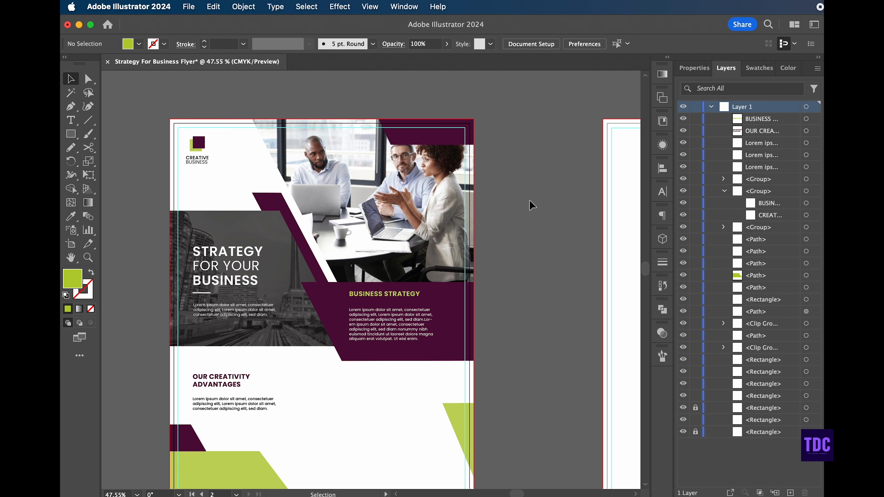
Move the OUR CREATIVITY ADVANTAGES heading to the blank white area below the purple band.
{"action": "scroll", "coordinate": [348, 244], "scroll_direction": "down", "scroll_amount": 5}
{"action": "scroll", "coordinate": [348, 243], "scroll_direction": "right", "scroll_amount": 4}
{"action": "left_click", "coordinate": [184, 296]}
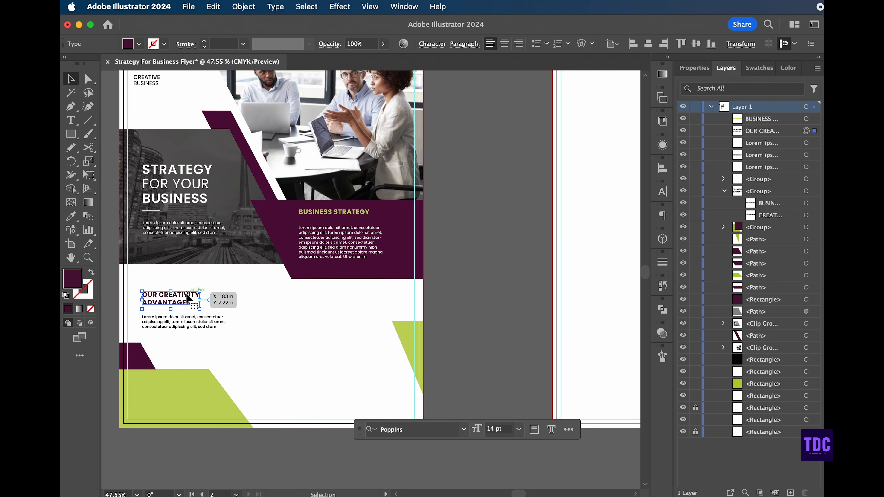
{"action": "left_click_drag", "start_coordinate": [187, 298], "coordinate": [277, 306]}
{"action": "double_click", "coordinate": [335, 318]}
{"action": "key", "text": "super+z"}
{"action": "key", "text": "v"}
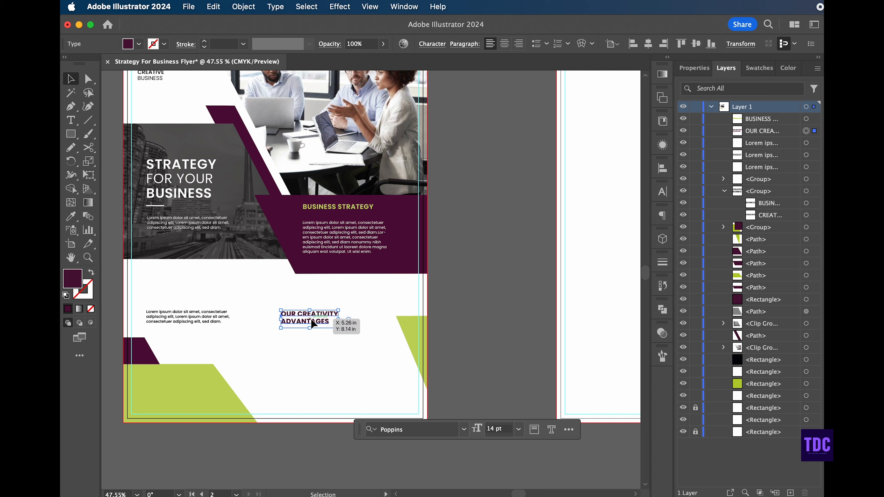
Replace the moved heading's text with Marketing Strategy.
{"action": "double_click", "coordinate": [312, 324]}
{"action": "key", "text": "super+a"}
{"action": "type", "text": "M"}
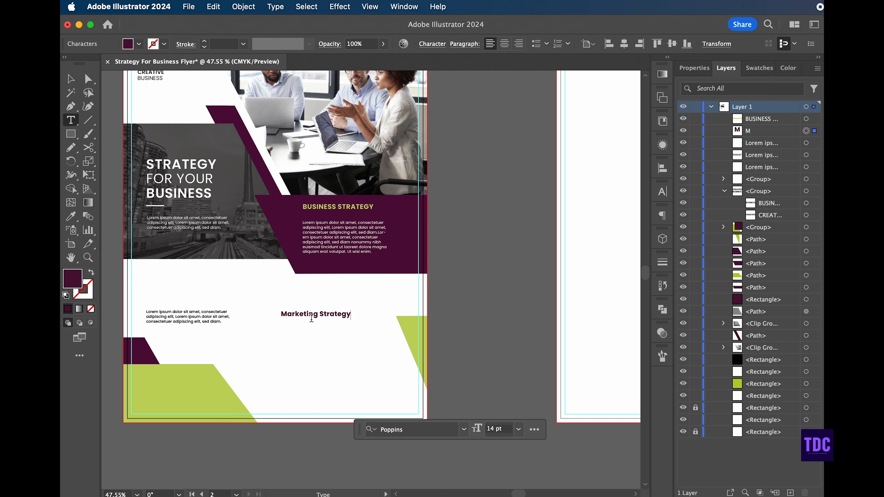
{"action": "scroll", "coordinate": [311, 318], "scroll_direction": "right", "scroll_amount": 1}
{"action": "left_click", "coordinate": [71, 79]}
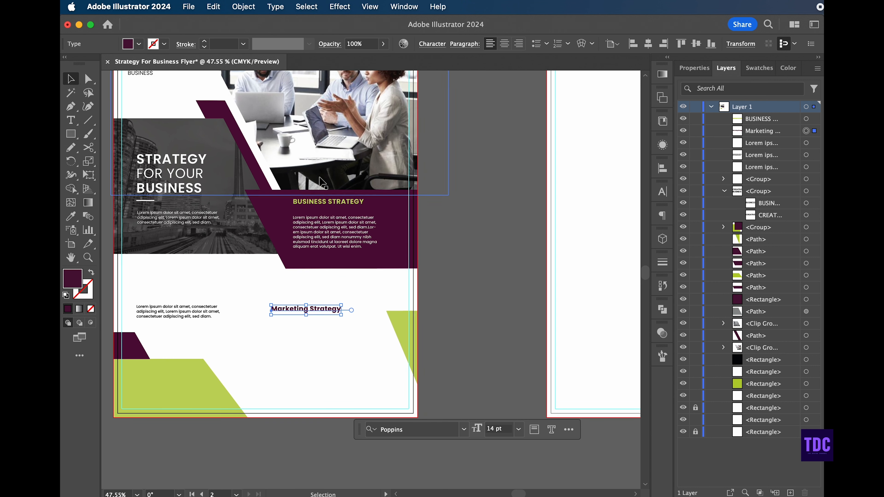
Set the Marketing Strategy heading to 12 pt with 14 pt leading and 16 tracking, and move it slightly up and right.
{"action": "left_click", "coordinate": [694, 68]}
{"action": "left_click", "coordinate": [705, 348]}
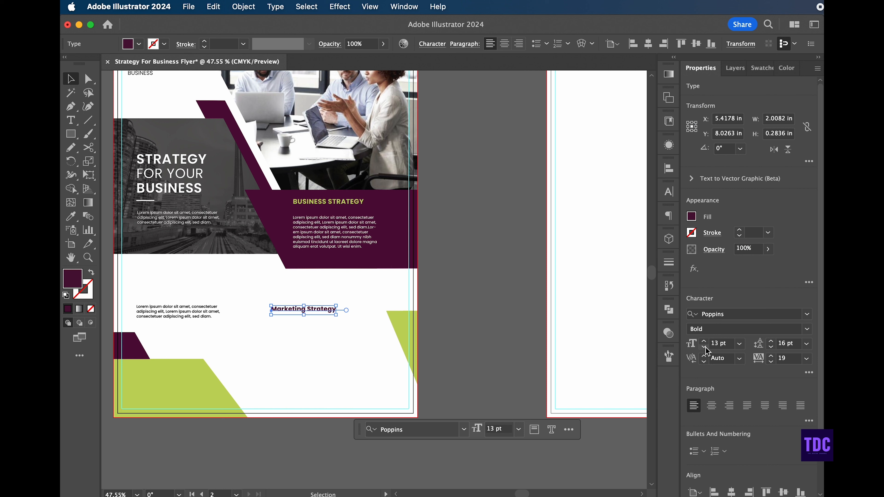
{"action": "left_click", "coordinate": [705, 347]}
{"action": "left_click", "coordinate": [771, 347]}
{"action": "left_click", "coordinate": [772, 348]}
{"action": "left_click", "coordinate": [771, 362]}
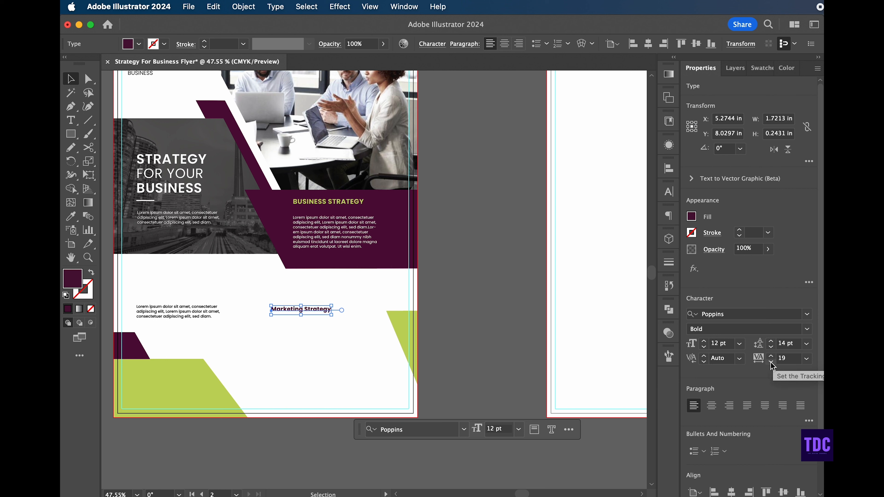
{"action": "left_click", "coordinate": [770, 361]}
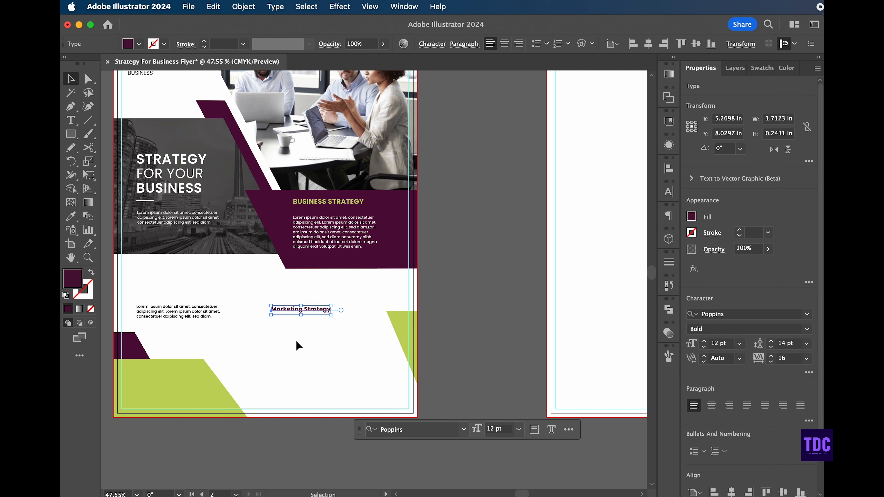
{"action": "left_click_drag", "start_coordinate": [302, 314], "coordinate": [319, 301]}
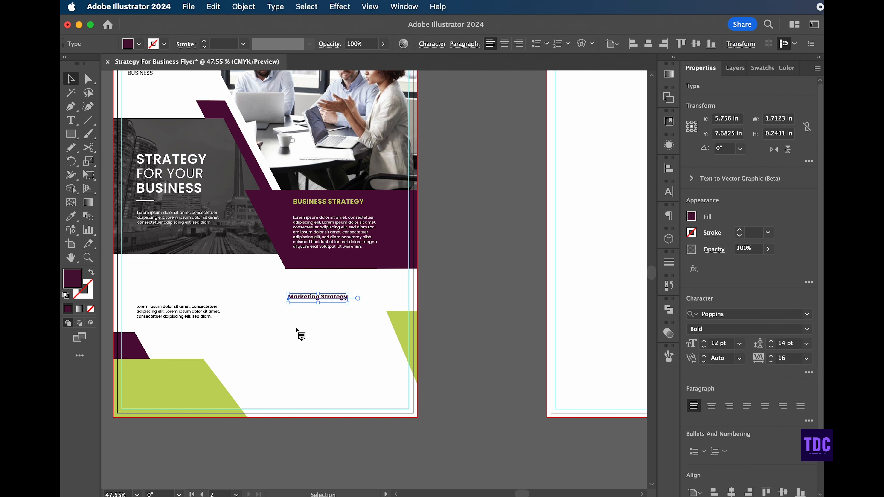
Place a copy of the black paragraph below Marketing Strategy and set its frame to about 2.5 in wide.
{"action": "left_click", "coordinate": [195, 314]}
{"action": "left_click_drag", "start_coordinate": [195, 315], "coordinate": [355, 317]}
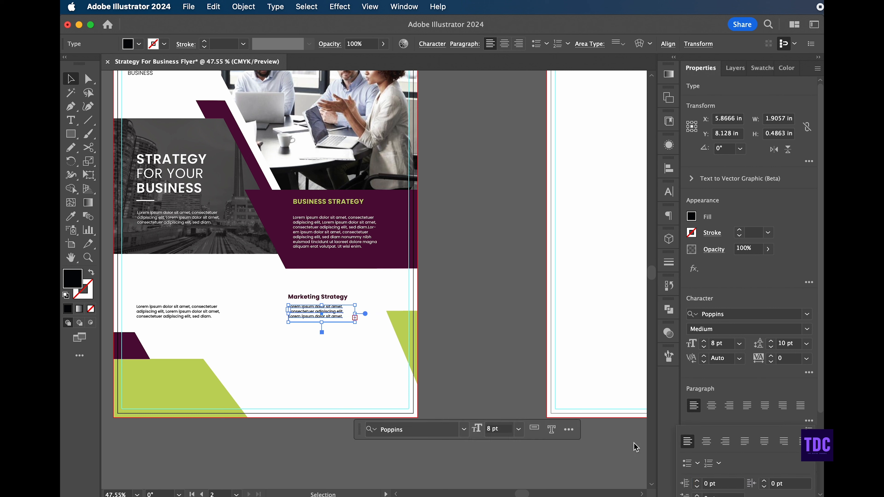
{"action": "double_click", "coordinate": [345, 313]}
{"action": "key", "text": "Escape"}
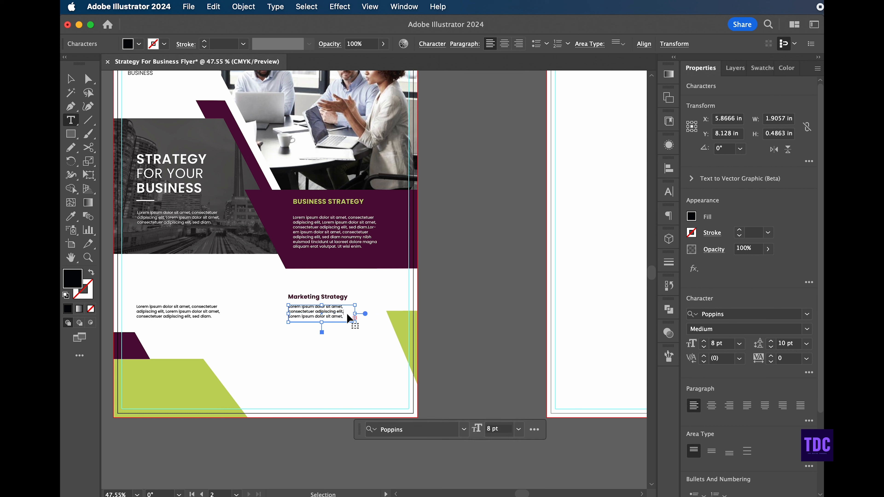
{"action": "left_click", "coordinate": [70, 78]}
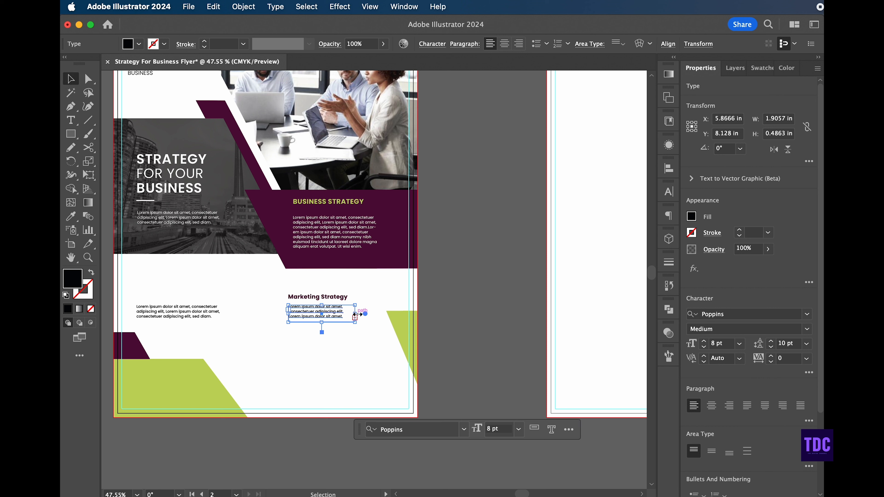
{"action": "left_click_drag", "start_coordinate": [357, 314], "coordinate": [374, 314]}
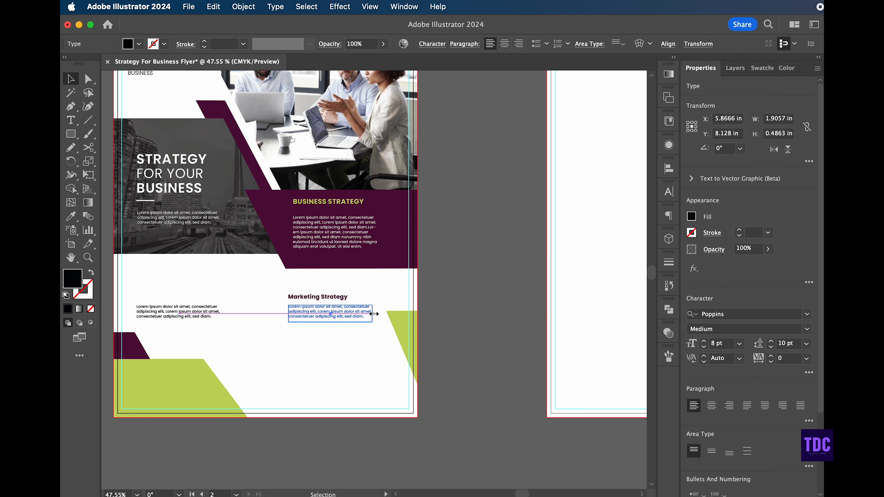
Align the left edges of the Marketing Strategy heading and the black paragraph beneath it.
{"action": "left_click", "coordinate": [312, 298], "text": "shift"}
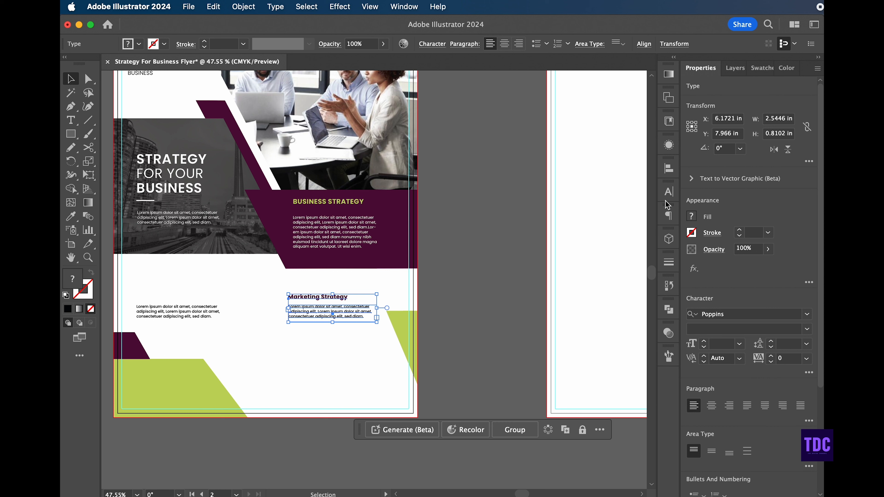
{"action": "left_click", "coordinate": [668, 169]}
{"action": "left_click", "coordinate": [347, 358]}
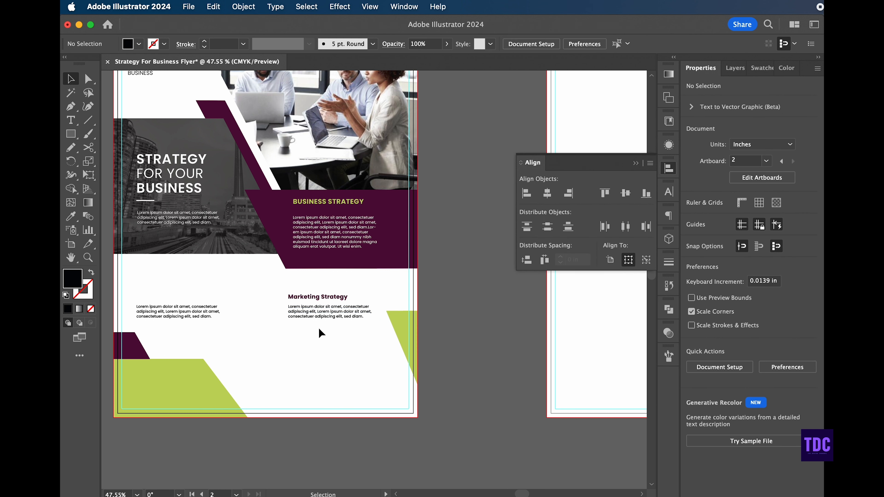
Draw a small black circle with the Ellipse tool just left of the Marketing Strategy heading.
{"action": "left_click_drag", "start_coordinate": [70, 134], "coordinate": [101, 166]}
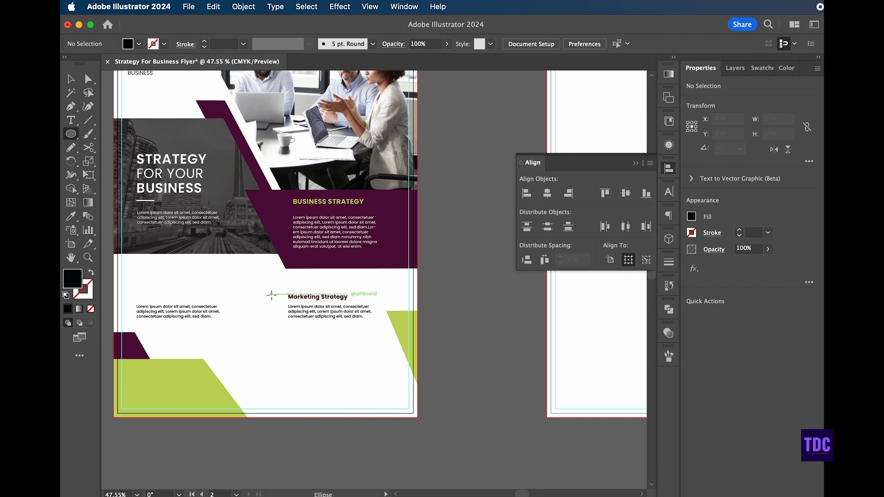
{"action": "left_click_drag", "start_coordinate": [272, 294], "coordinate": [283, 306]}
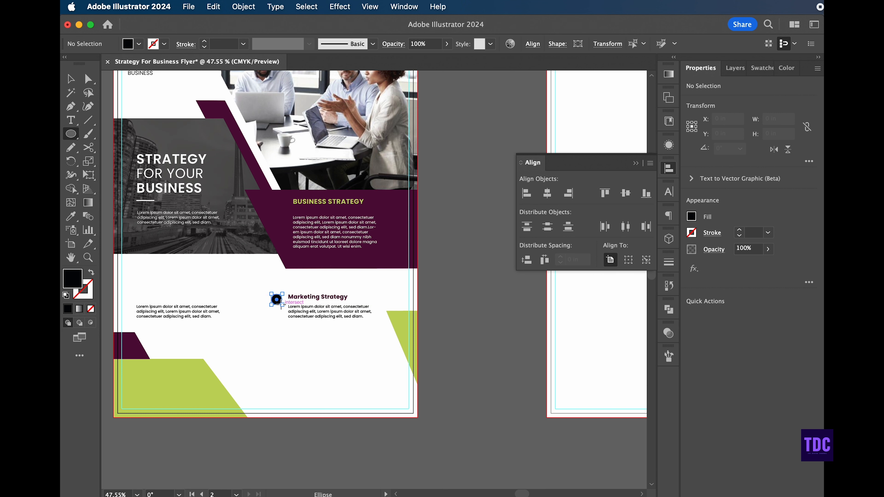
Turn the black circle beside Marketing Strategy into an unfilled black outline and nudge it slightly.
{"action": "left_click", "coordinate": [91, 272]}
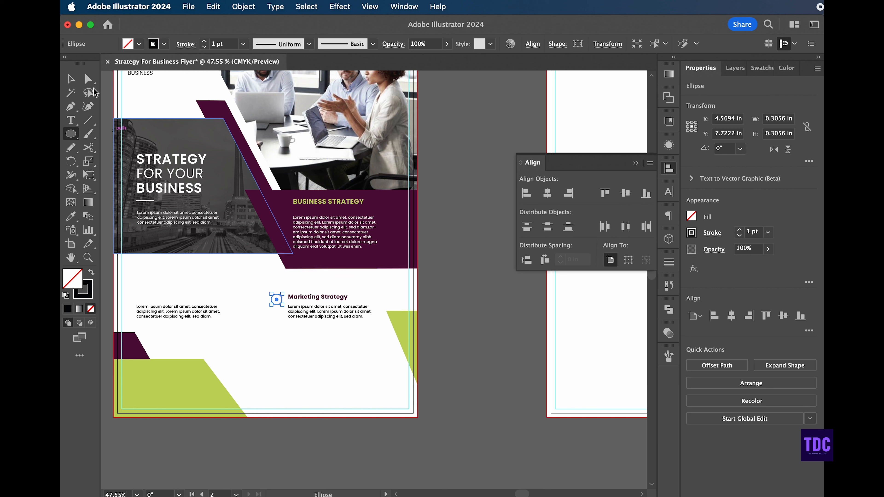
{"action": "left_click", "coordinate": [71, 79]}
{"action": "left_click", "coordinate": [276, 348]}
{"action": "left_click_drag", "start_coordinate": [277, 306], "coordinate": [277, 305]}
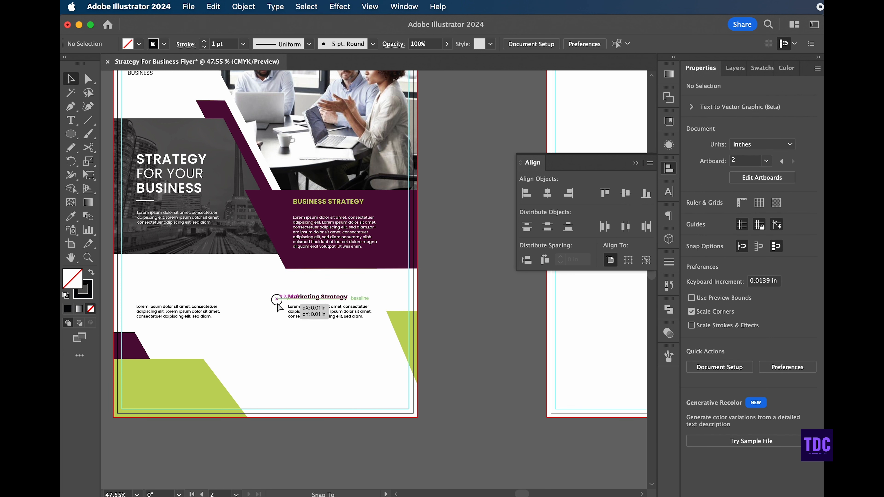
{"action": "left_click", "coordinate": [638, 162]}
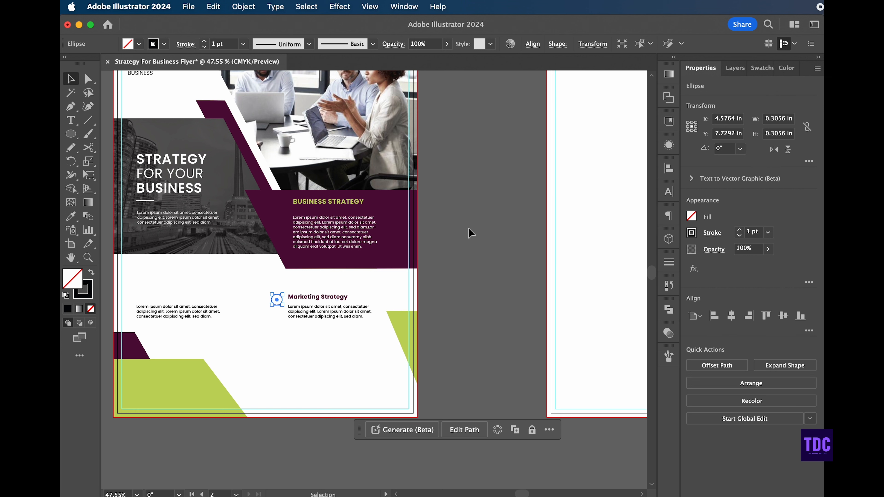
Scale the outlined circle beside Marketing Strategy down to about 0.24 in wide and set its stroke to 2 pt.
{"action": "scroll", "coordinate": [335, 312], "scroll_direction": "up", "scroll_amount": 3}
{"action": "scroll", "coordinate": [336, 313], "scroll_direction": "left", "scroll_amount": 5}
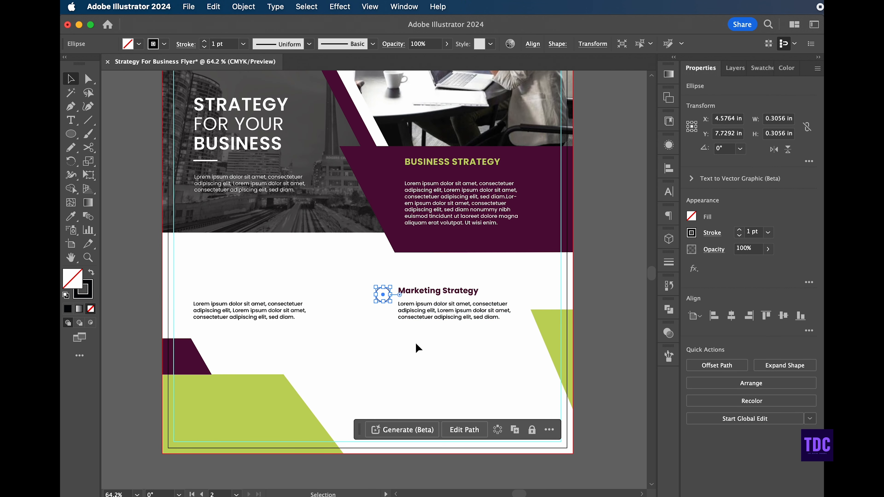
{"action": "left_click_drag", "start_coordinate": [390, 302], "coordinate": [387, 299]}
{"action": "left_click", "coordinate": [384, 299]}
{"action": "left_click", "coordinate": [383, 299]}
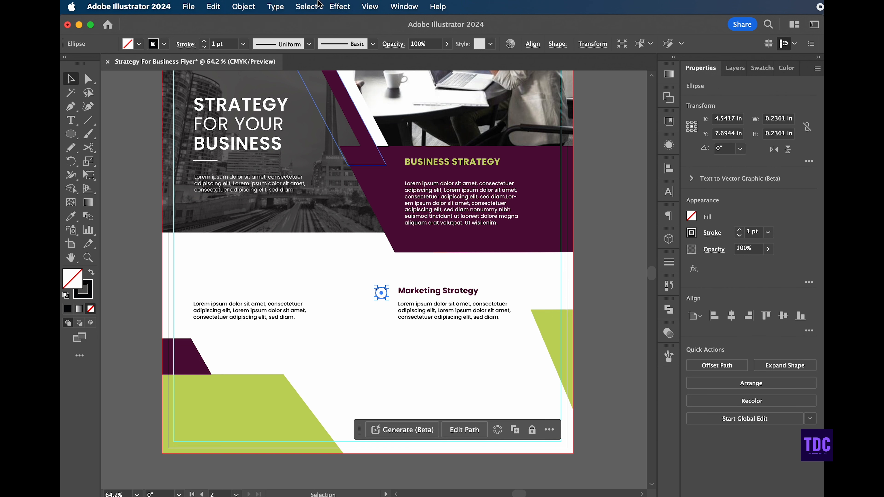
{"action": "left_click", "coordinate": [204, 41]}
Recolor the small circle by sampling the dark purple swatch beside the artboard with the Eyedropper.
{"action": "scroll", "coordinate": [168, 162], "scroll_direction": "left", "scroll_amount": 10}
{"action": "scroll", "coordinate": [168, 162], "scroll_direction": "up", "scroll_amount": 3}
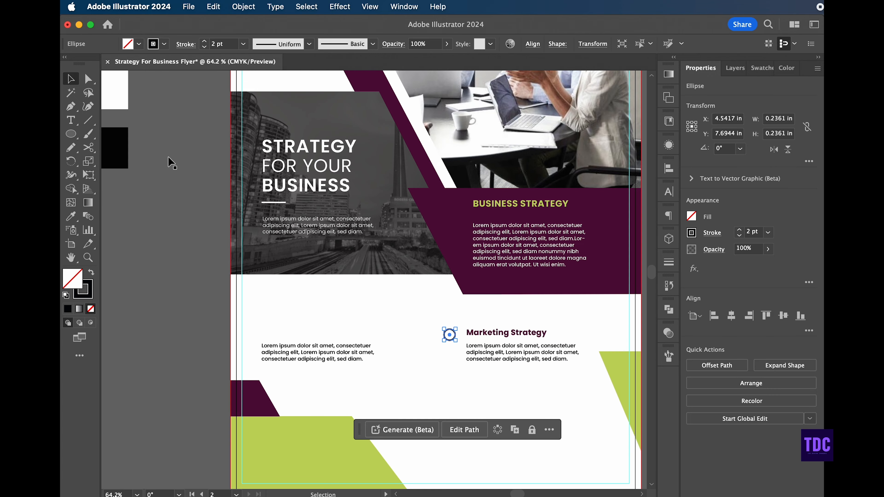
{"action": "scroll", "coordinate": [450, 195], "scroll_direction": "up", "scroll_amount": 10}
{"action": "scroll", "coordinate": [451, 195], "scroll_direction": "right", "scroll_amount": 8}
{"action": "scroll", "coordinate": [451, 195], "scroll_direction": "left", "scroll_amount": 4}
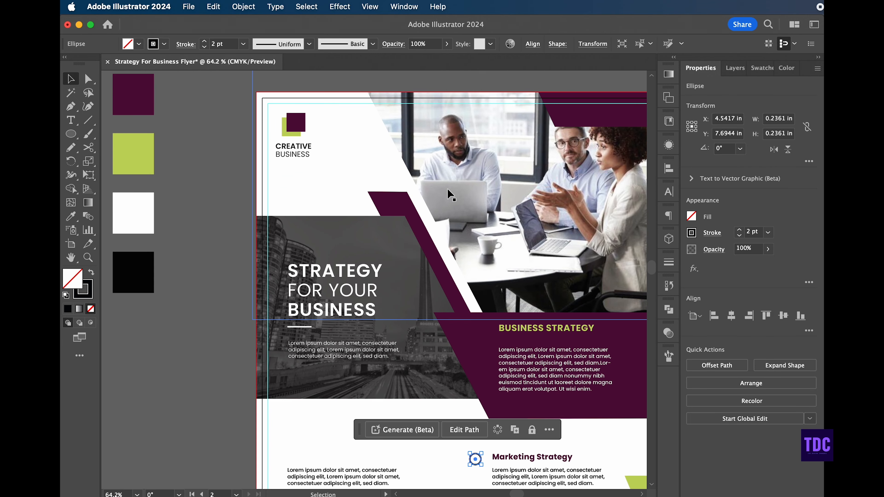
{"action": "key", "text": "i"}
{"action": "left_click", "coordinate": [135, 95]}
{"action": "left_click", "coordinate": [71, 79]}
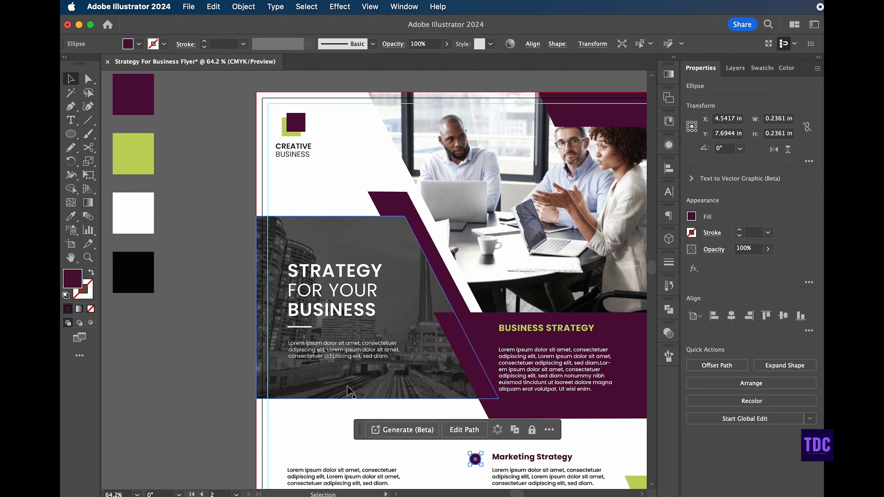
Swap the small circle's fill and stroke so it has a dark purple outline and no fill.
{"action": "left_click", "coordinate": [400, 411]}
{"action": "scroll", "coordinate": [417, 387], "scroll_direction": "down", "scroll_amount": 10}
{"action": "scroll", "coordinate": [416, 387], "scroll_direction": "right", "scroll_amount": 4}
{"action": "left_click", "coordinate": [91, 272]}
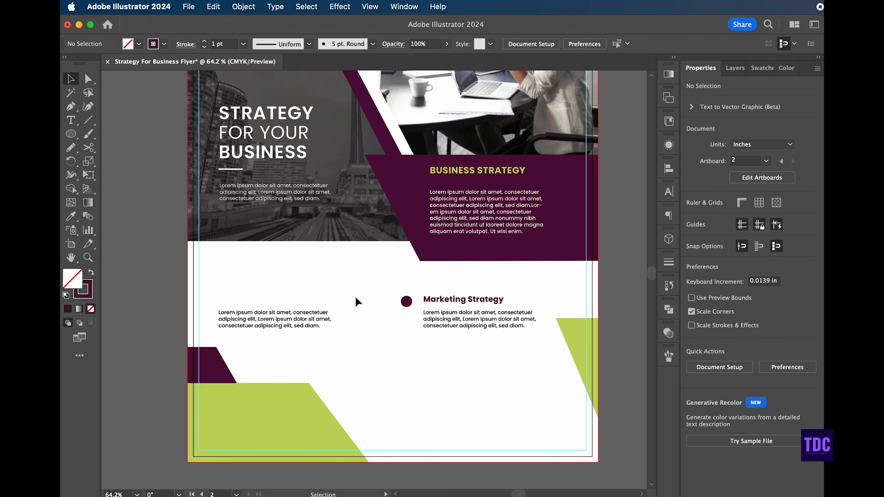
{"action": "left_click", "coordinate": [406, 301]}
{"action": "key", "text": "shift+x"}
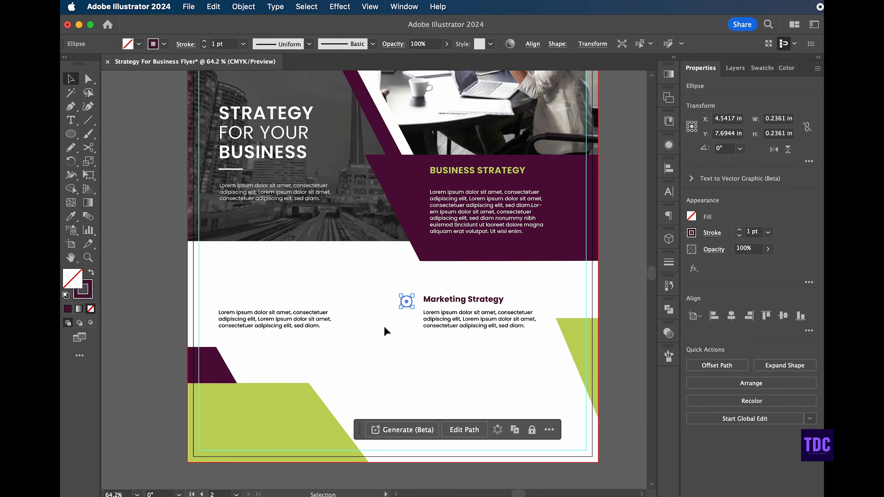
{"action": "left_click", "coordinate": [419, 327]}
Place a black check mark icon, about 0.24 in wide, in the white area above and left of Marketing Strategy.
{"action": "scroll", "coordinate": [378, 342], "scroll_direction": "up", "scroll_amount": 3}
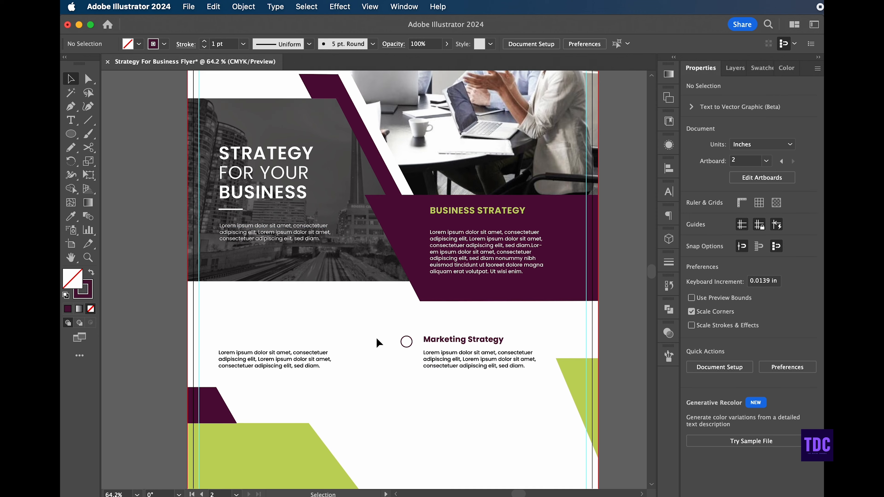
{"action": "left_click", "coordinate": [189, 7]}
{"action": "left_click", "coordinate": [195, 220]}
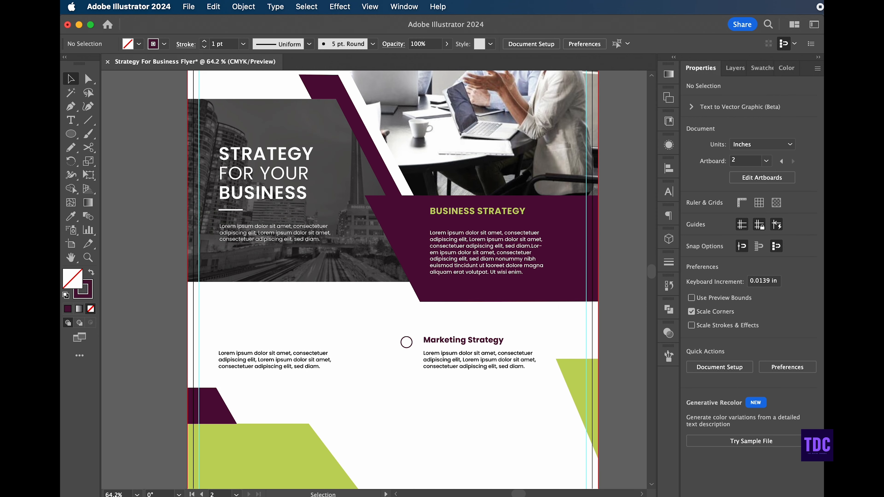
{"action": "left_click", "coordinate": [361, 301]}
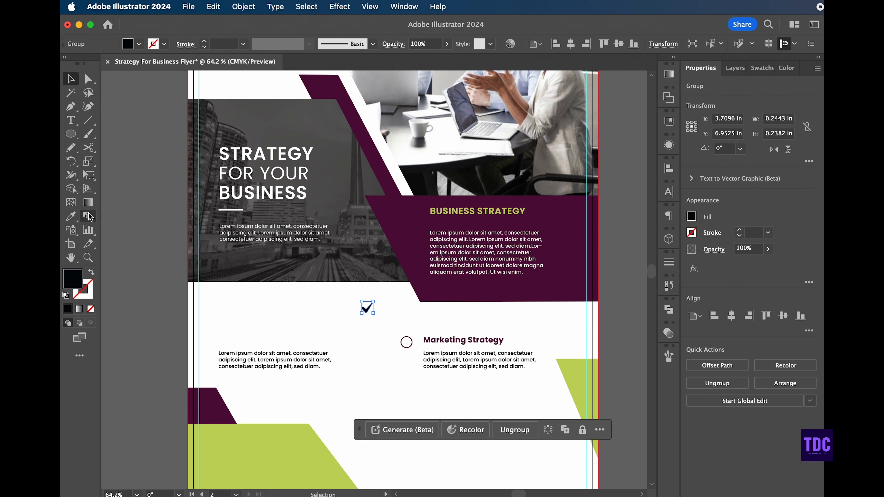
Recolor the check mark by sampling the green shape in the flyer's lower corner.
{"action": "left_click", "coordinate": [71, 217]}
{"action": "left_click", "coordinate": [217, 440]}
{"action": "left_click", "coordinate": [71, 78]}
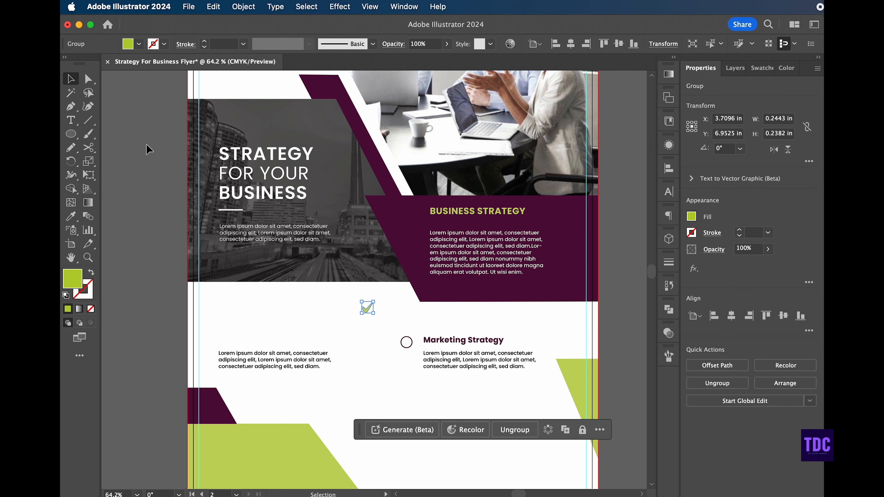
{"action": "left_click", "coordinate": [149, 149]}
Scale the check mark down to about 0.11 in wide and position it inside the outlined circle.
{"action": "left_click_drag", "start_coordinate": [370, 312], "coordinate": [408, 344]}
{"action": "left_click", "coordinate": [394, 365]}
{"action": "scroll", "coordinate": [412, 370], "scroll_direction": "up", "scroll_amount": 5}
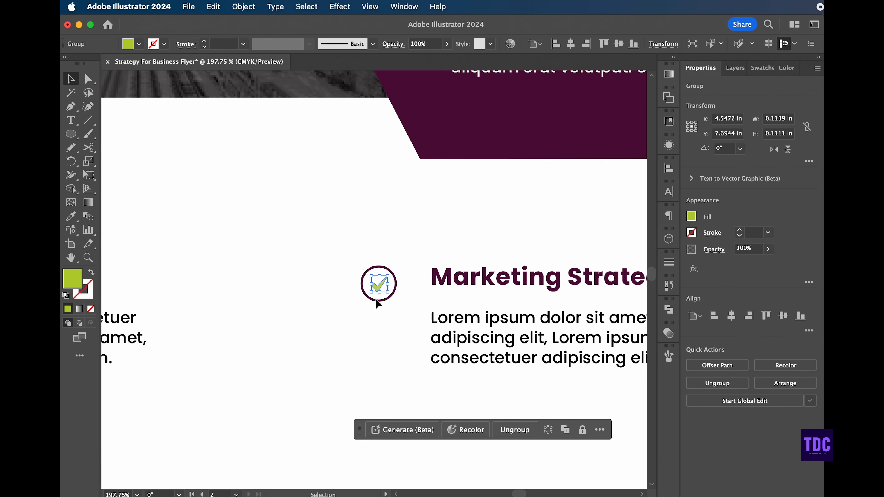
{"action": "left_click", "coordinate": [370, 295]}
{"action": "left_click", "coordinate": [377, 288]}
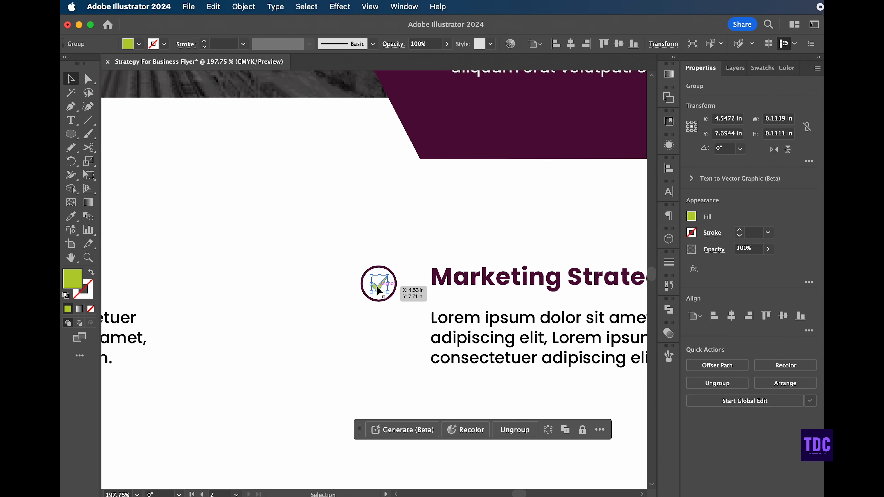
Recolor the check mark dark purple by sampling the block behind Business Strategy.
{"action": "left_click", "coordinate": [71, 217]}
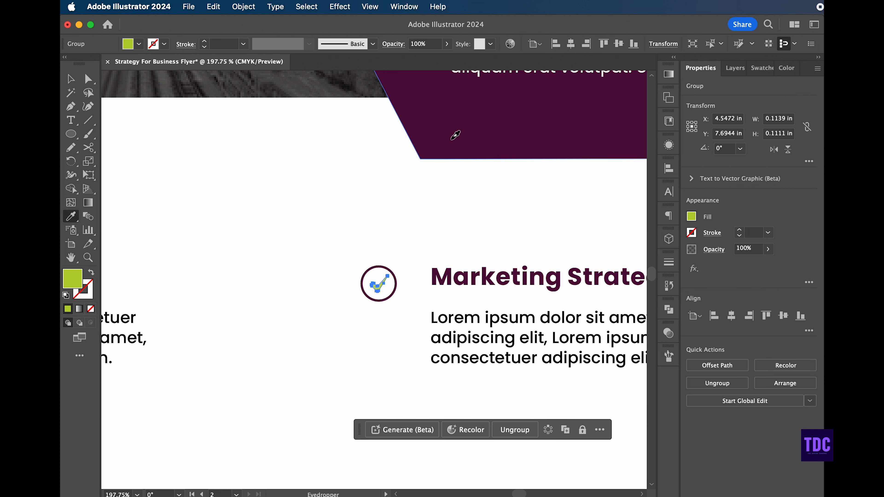
{"action": "left_click", "coordinate": [456, 135]}
{"action": "key", "text": "v"}
{"action": "left_click", "coordinate": [298, 263]}
Align the check mark and the circle on their centers and group them as one icon.
{"action": "left_click", "coordinate": [381, 292]}
{"action": "scroll", "coordinate": [379, 288], "scroll_direction": "down", "scroll_amount": 1}
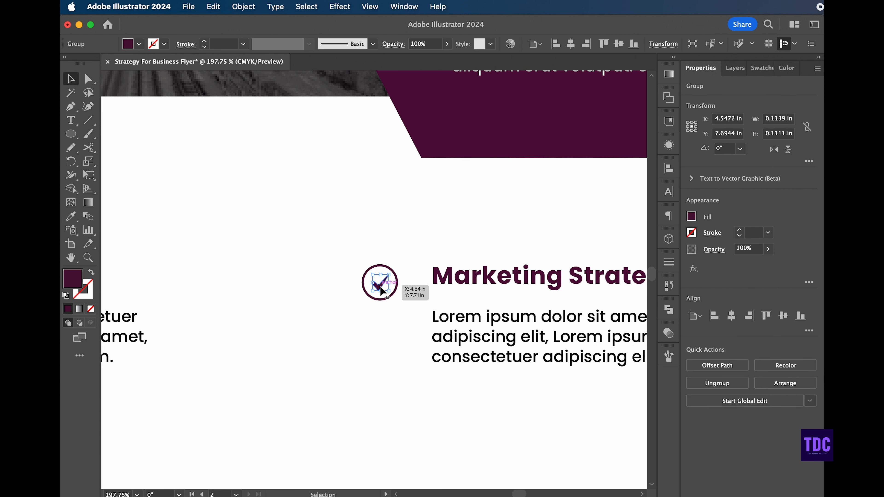
{"action": "left_click", "coordinate": [397, 281], "text": "shift"}
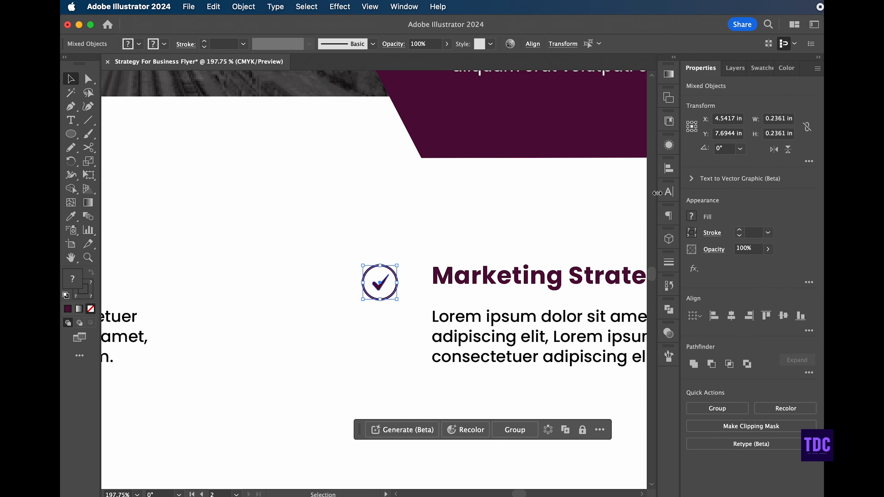
{"action": "left_click", "coordinate": [666, 174]}
{"action": "left_click", "coordinate": [547, 193]}
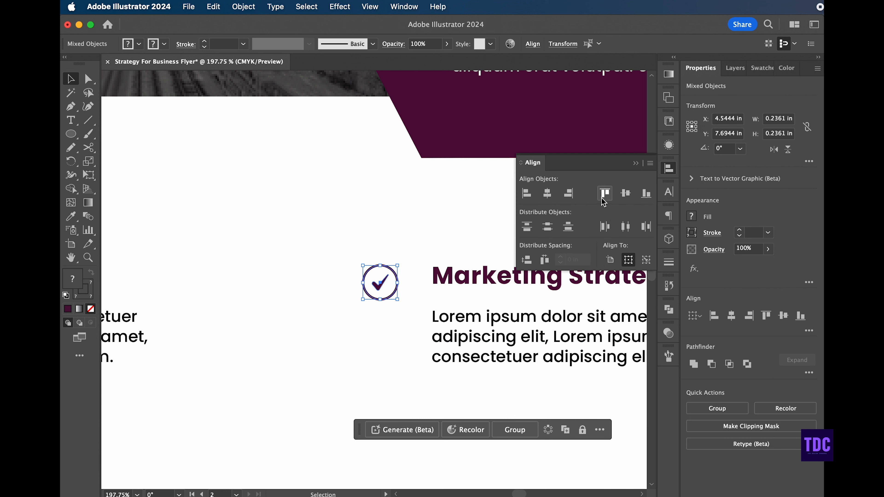
{"action": "left_click", "coordinate": [514, 431]}
{"action": "left_click", "coordinate": [351, 336]}
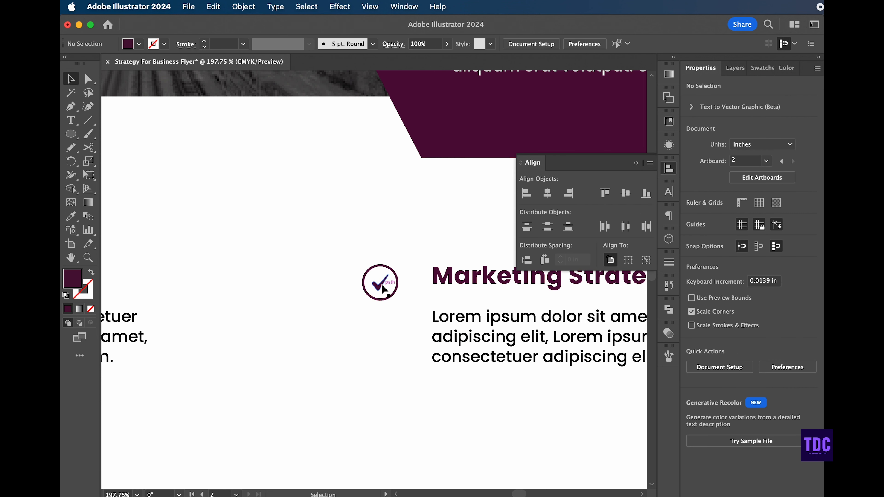
Vertically center the check icon and the Marketing Strategy heading with each other.
{"action": "left_click", "coordinate": [381, 289]}
{"action": "left_click", "coordinate": [448, 279], "text": "shift"}
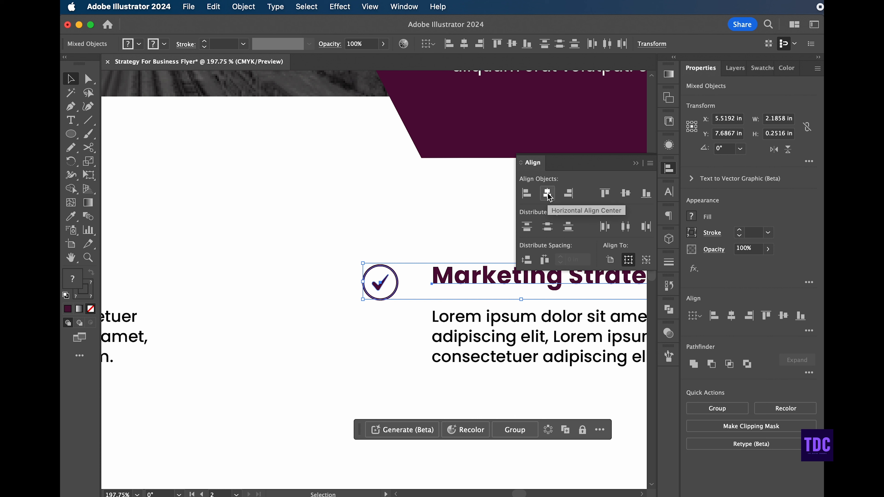
{"action": "left_click", "coordinate": [605, 193]}
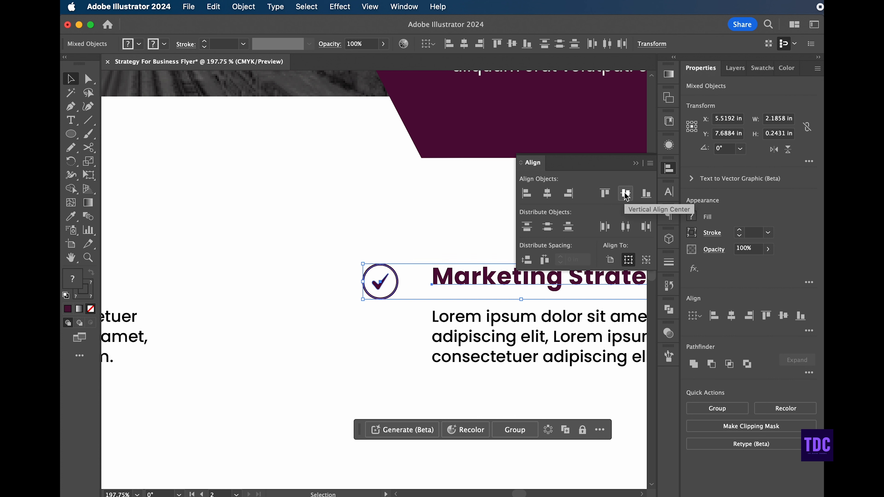
Scale the check icon down slightly and vertically center it with the Marketing Strategy heading again.
{"action": "left_click", "coordinate": [395, 302]}
{"action": "left_click", "coordinate": [394, 293]}
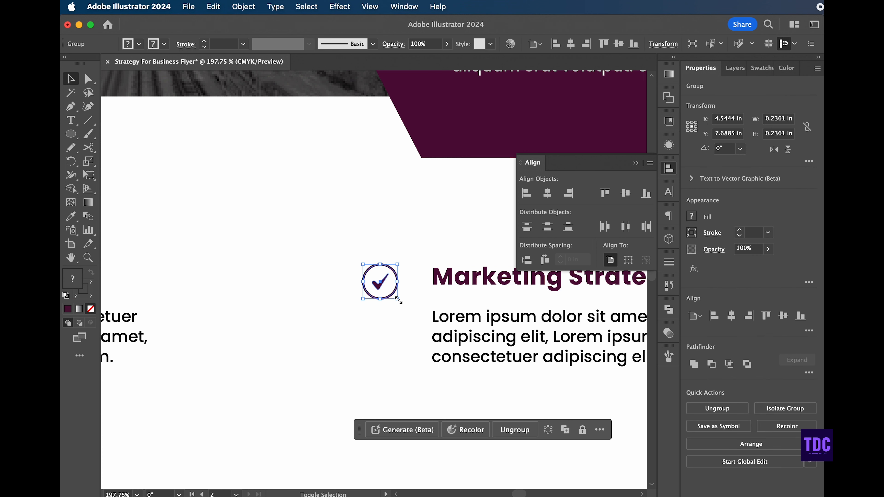
{"action": "left_click_drag", "start_coordinate": [397, 299], "coordinate": [393, 295]}
{"action": "left_click", "coordinate": [382, 307]}
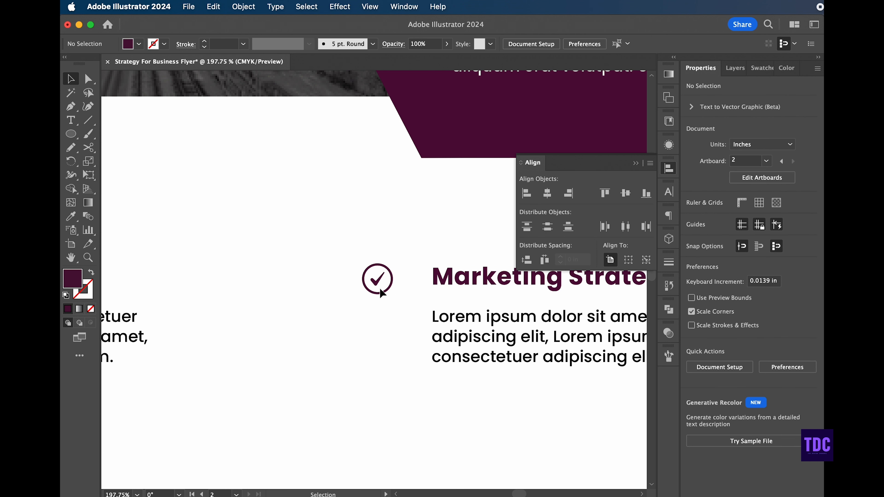
{"action": "left_click", "coordinate": [387, 296]}
{"action": "left_click", "coordinate": [497, 281], "text": "shift"}
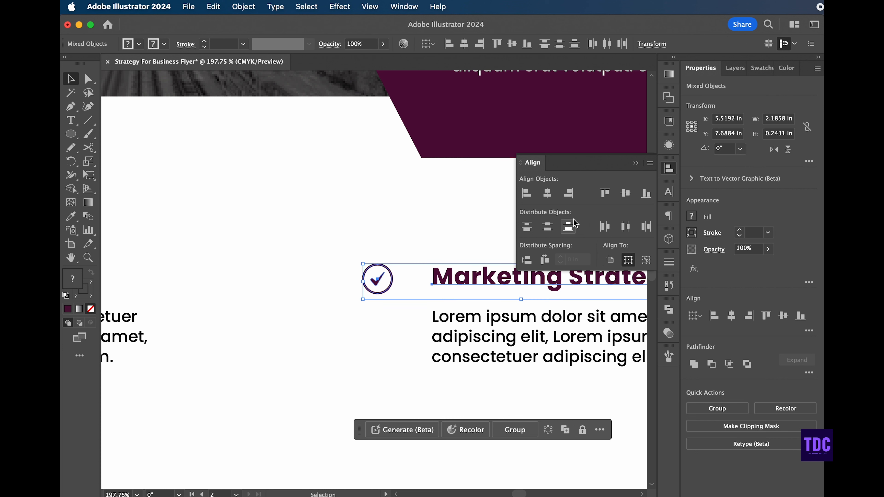
{"action": "left_click", "coordinate": [625, 193]}
{"action": "left_click", "coordinate": [364, 334]}
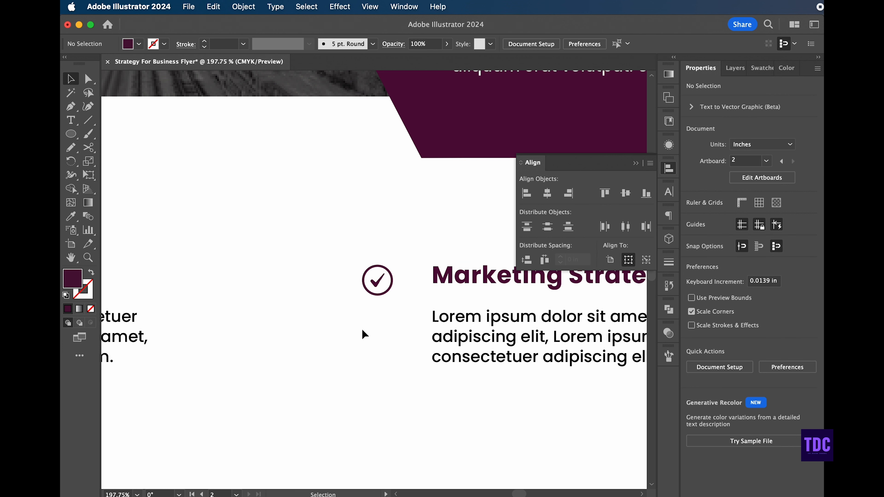
Move the check icon closer to the Marketing Strategy heading and align their vertical centers.
{"action": "left_click_drag", "start_coordinate": [388, 279], "coordinate": [408, 270]}
{"action": "left_click", "coordinate": [387, 315]}
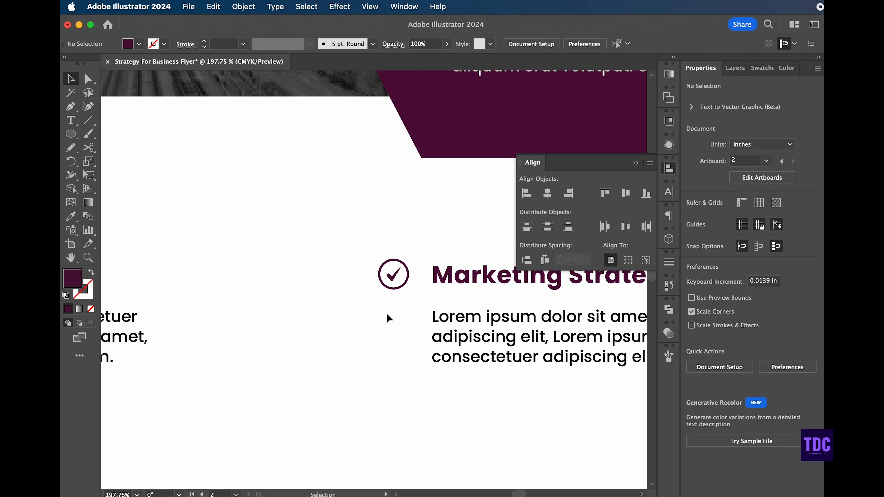
{"action": "left_click", "coordinate": [406, 284]}
{"action": "left_click", "coordinate": [448, 287], "text": "shift"}
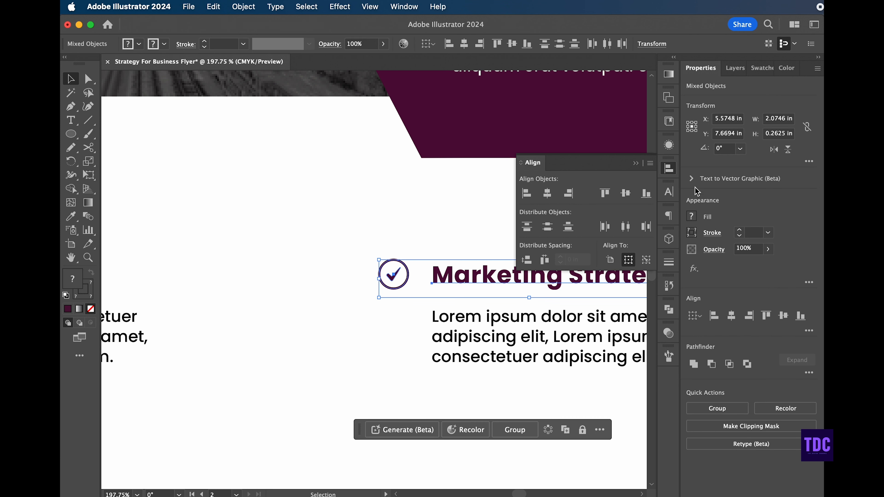
{"action": "left_click", "coordinate": [626, 194]}
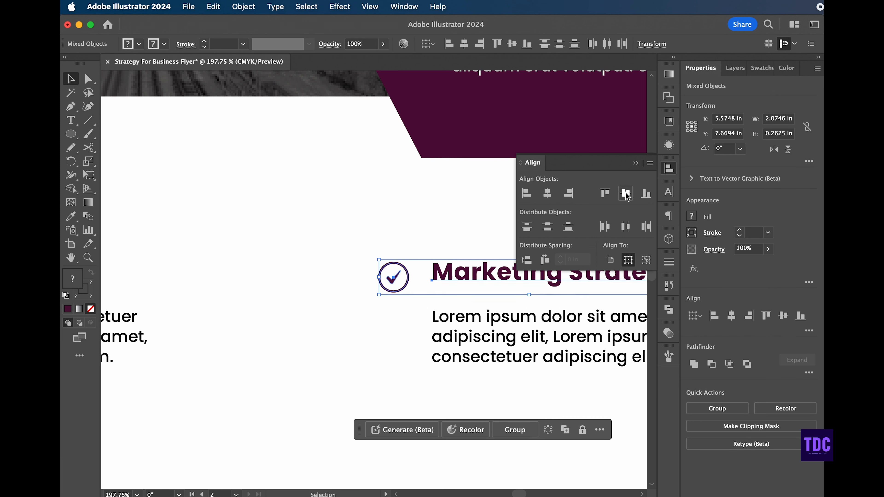
{"action": "left_click", "coordinate": [389, 327]}
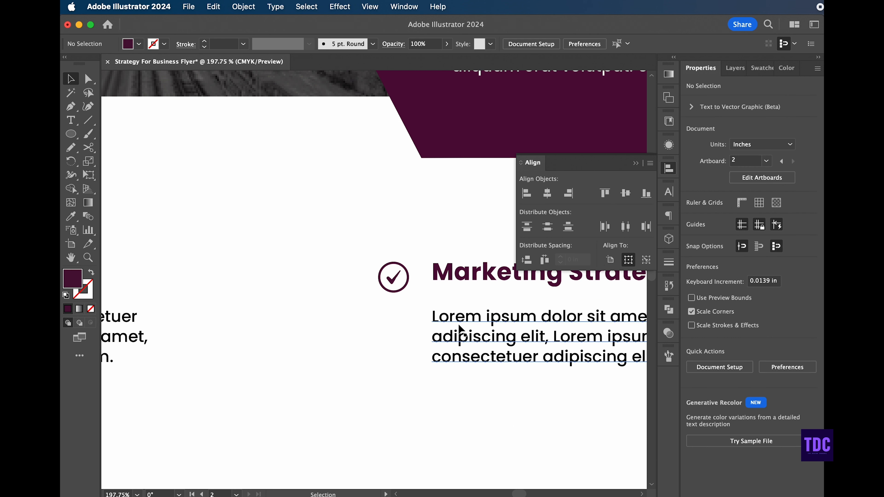
Move the paragraph up closer beneath the Marketing Strategy heading and group the two text objects.
{"action": "left_click_drag", "start_coordinate": [451, 304], "coordinate": [450, 294]}
{"action": "left_click", "coordinate": [453, 275], "text": "shift"}
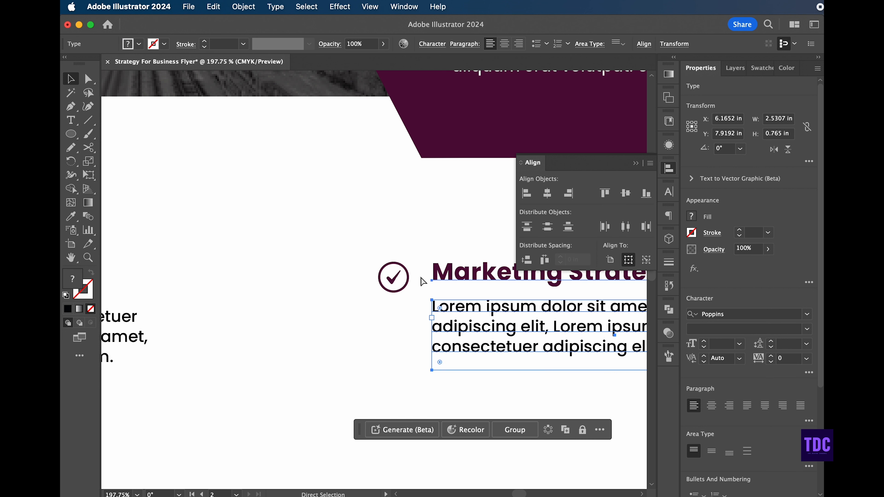
{"action": "key", "text": "super+g"}
{"action": "left_click", "coordinate": [408, 280]}
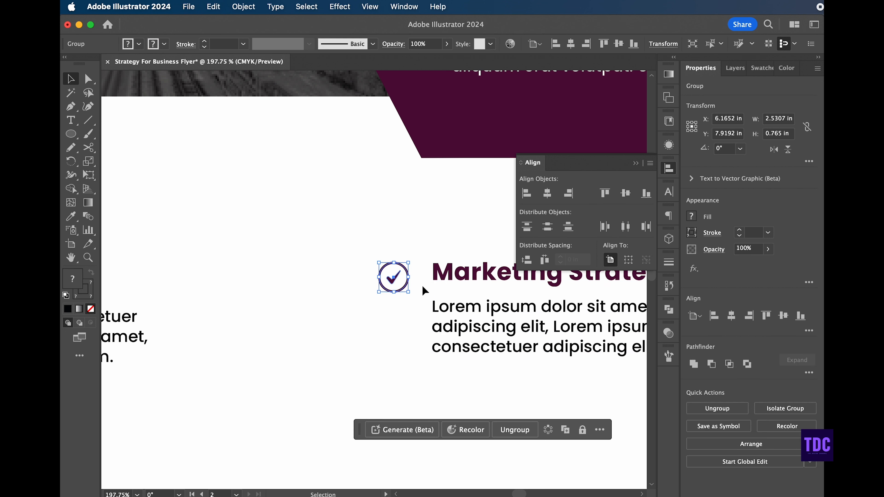
{"action": "left_click", "coordinate": [473, 277]}
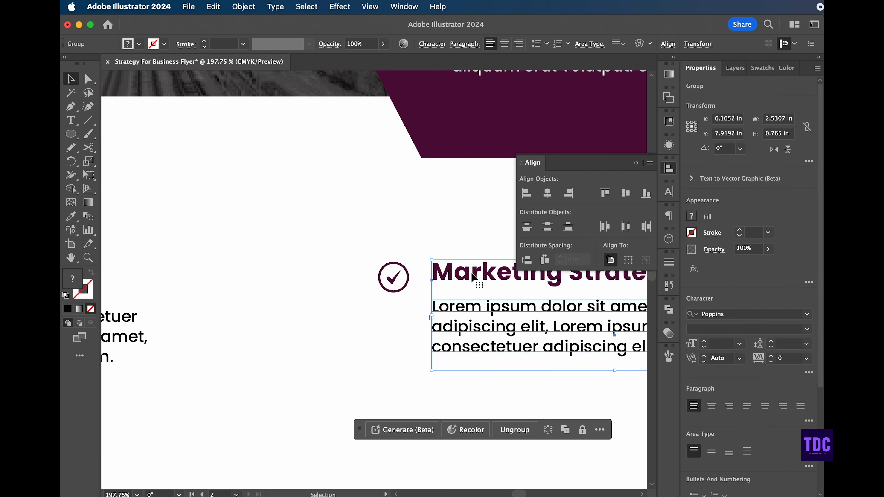
{"action": "left_click", "coordinate": [636, 163]}
{"action": "left_click", "coordinate": [408, 278]}
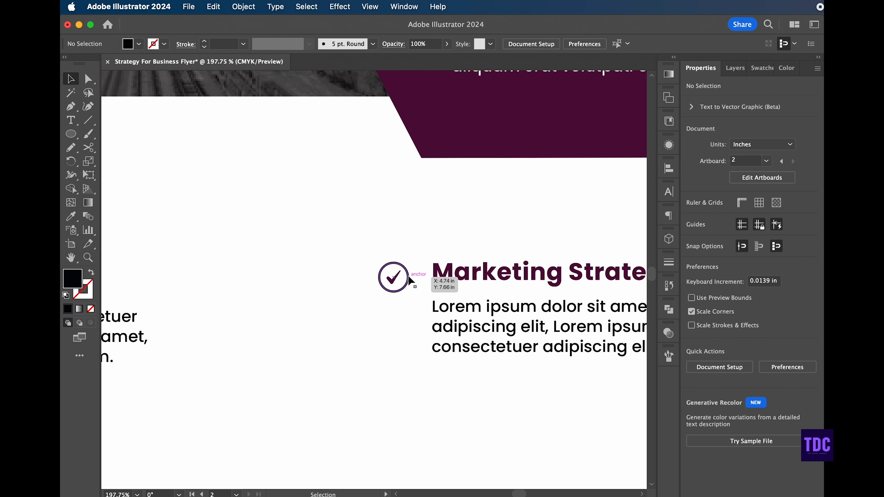
Scale the check icon down slightly more and vertically center it against the Marketing Strategy heading.
{"action": "left_click_drag", "start_coordinate": [409, 292], "coordinate": [404, 289]}
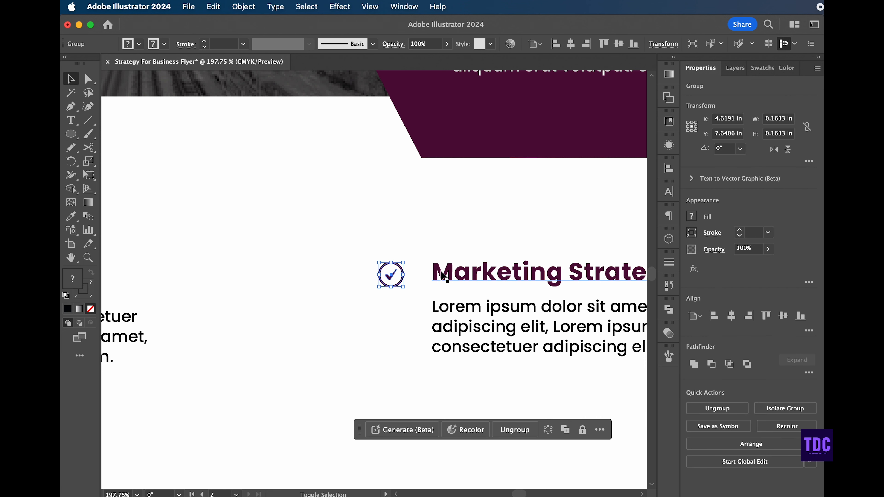
{"action": "left_click", "coordinate": [508, 260], "text": "shift"}
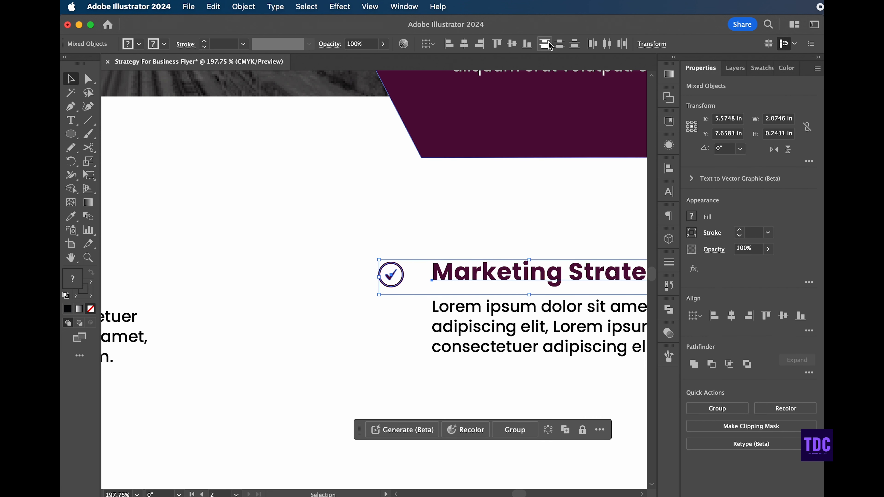
{"action": "left_click", "coordinate": [511, 44]}
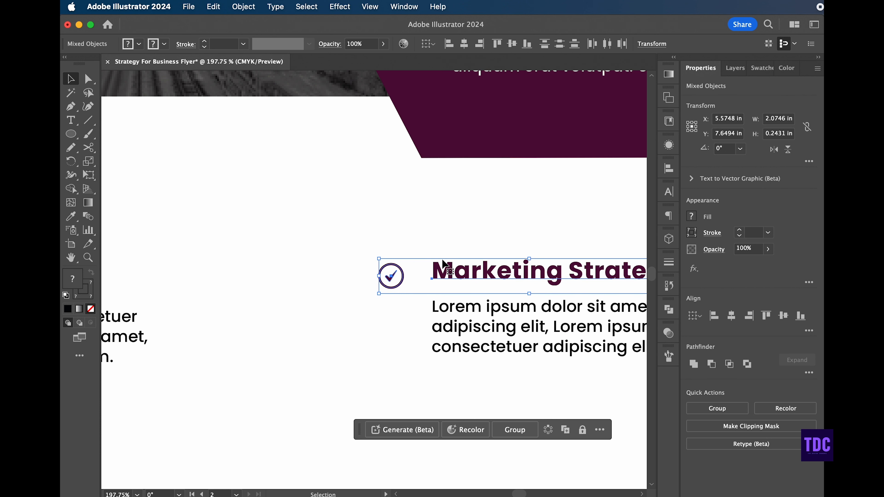
Group the check icon with the Marketing Strategy heading, and group that pair with the paragraph beneath it.
{"action": "left_click", "coordinate": [515, 429]}
{"action": "left_click", "coordinate": [374, 321]}
{"action": "left_click", "coordinate": [513, 276]}
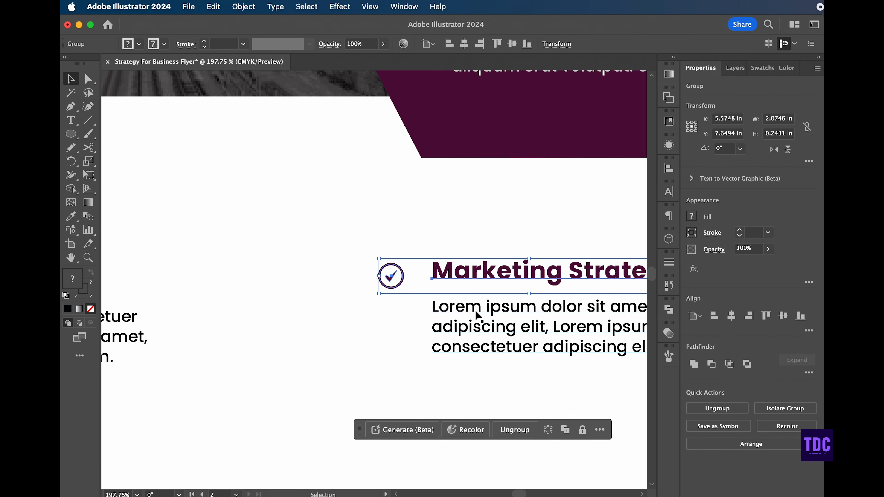
{"action": "left_click", "coordinate": [477, 315], "text": "shift"}
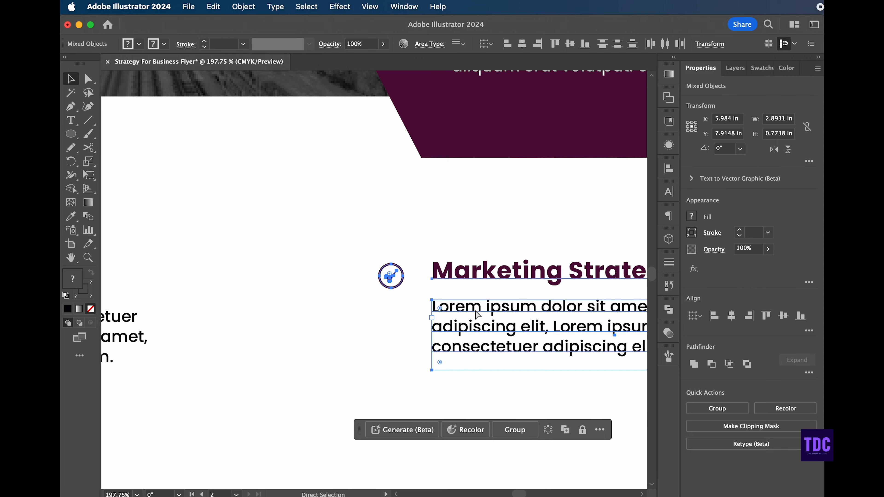
{"action": "left_click", "coordinate": [514, 430]}
{"action": "left_click", "coordinate": [317, 356]}
{"action": "key", "text": "super+0"}
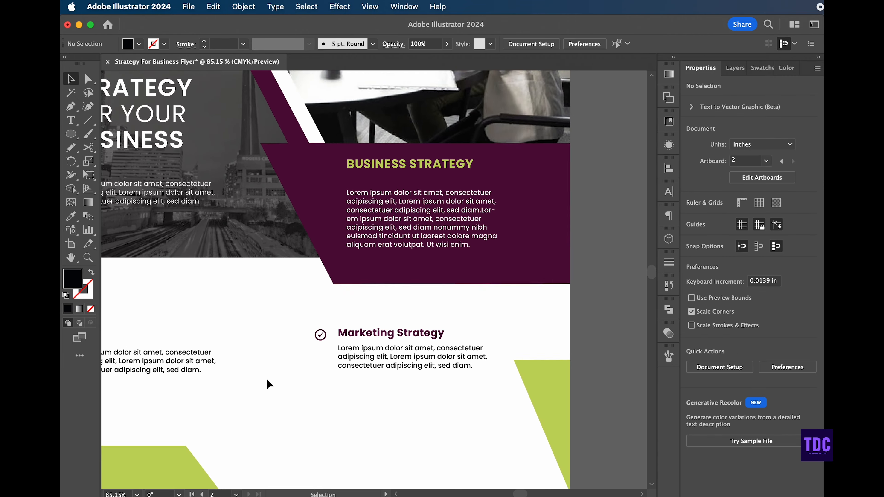
Duplicate the grouped Marketing Strategy section twice to stack three sections in the white area below the Business Strategy block.
{"action": "scroll", "coordinate": [267, 378], "scroll_direction": "down", "scroll_amount": 2}
{"action": "left_click", "coordinate": [352, 329]}
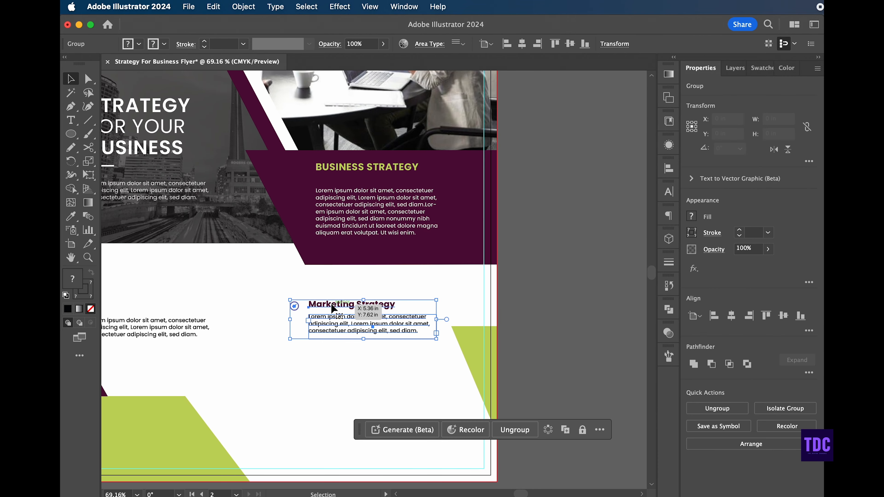
{"action": "scroll", "coordinate": [356, 320], "scroll_direction": "left", "scroll_amount": 1}
{"action": "left_click_drag", "start_coordinate": [357, 324], "coordinate": [356, 360]}
{"action": "left_click_drag", "start_coordinate": [355, 360], "coordinate": [349, 283]}
{"action": "scroll", "coordinate": [355, 404], "scroll_direction": "down", "scroll_amount": 3}
Distribute the three Marketing Strategy sections evenly by their vertical centers.
{"action": "left_click", "coordinate": [359, 319], "text": "shift"}
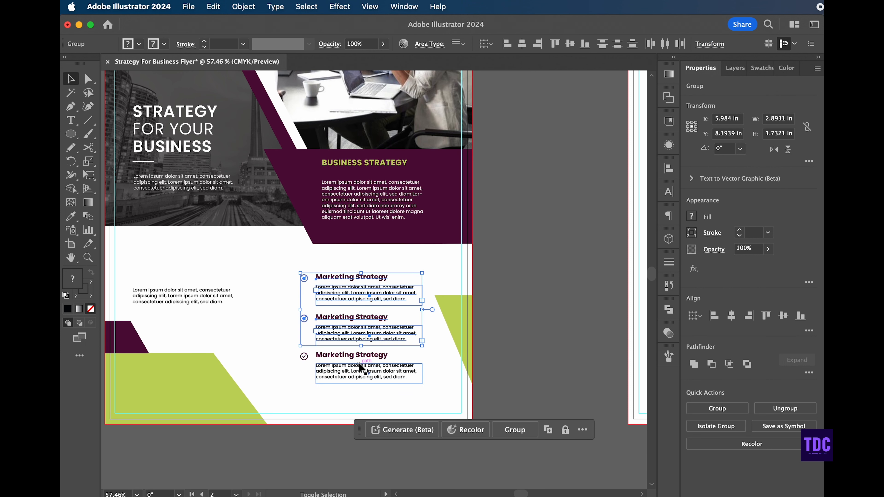
{"action": "left_click", "coordinate": [360, 364], "text": "shift"}
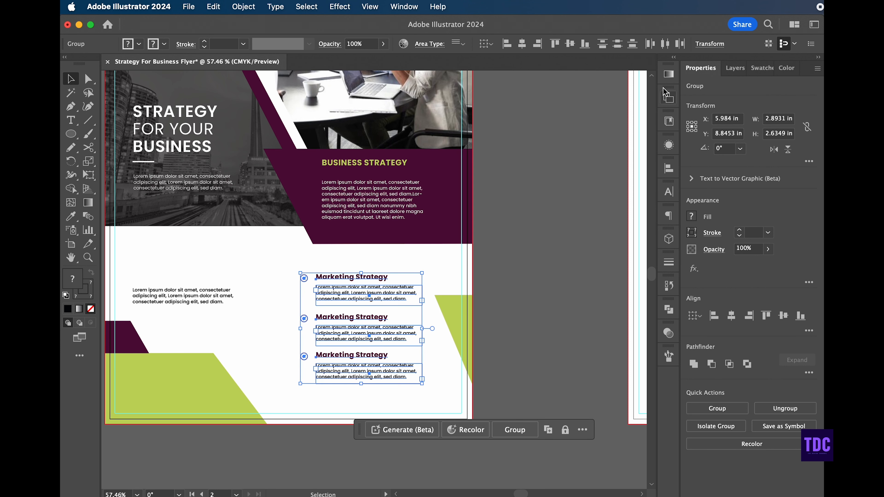
{"action": "left_click", "coordinate": [617, 44]}
{"action": "left_click", "coordinate": [555, 249]}
Move the three Marketing Strategy sections up together, closer to the purple Business Strategy block.
{"action": "scroll", "coordinate": [554, 249], "scroll_direction": "down", "scroll_amount": 2}
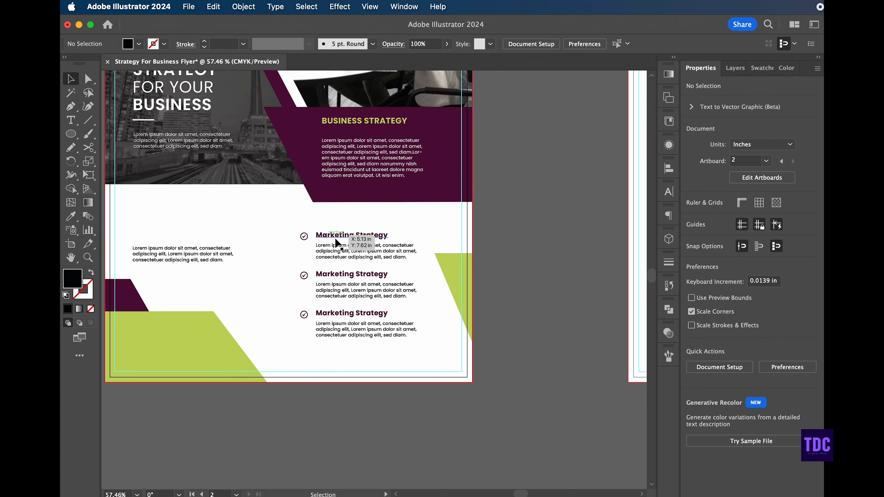
{"action": "left_click", "coordinate": [344, 256]}
{"action": "left_click", "coordinate": [351, 278], "text": "shift"}
{"action": "left_click", "coordinate": [350, 306], "text": "shift"}
{"action": "left_click_drag", "start_coordinate": [356, 238], "coordinate": [356, 222]}
{"action": "left_click", "coordinate": [442, 228]}
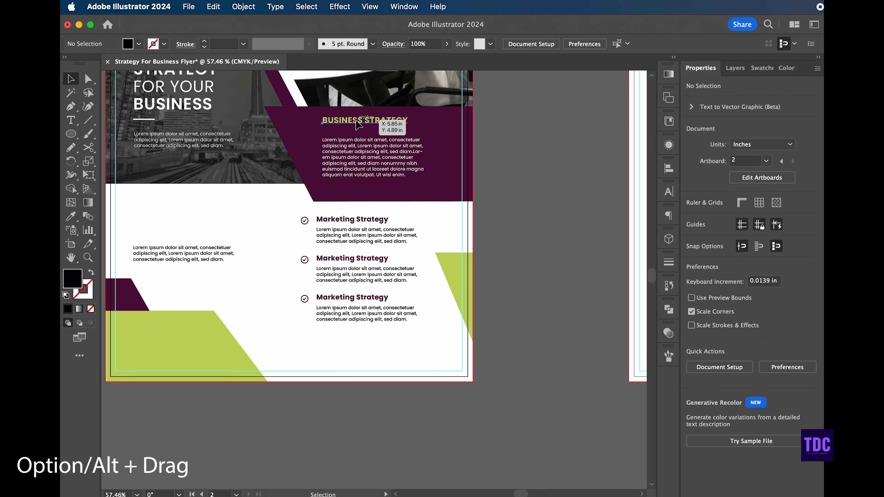
Duplicate the BUSINESS STRATEGY heading above the black paragraph in the white area and change its text to "OUR CREATIVITY ADVANTAGES" on two lines.
{"action": "left_click_drag", "start_coordinate": [358, 126], "coordinate": [170, 213], "text": "alt"}
{"action": "double_click", "coordinate": [221, 214]}
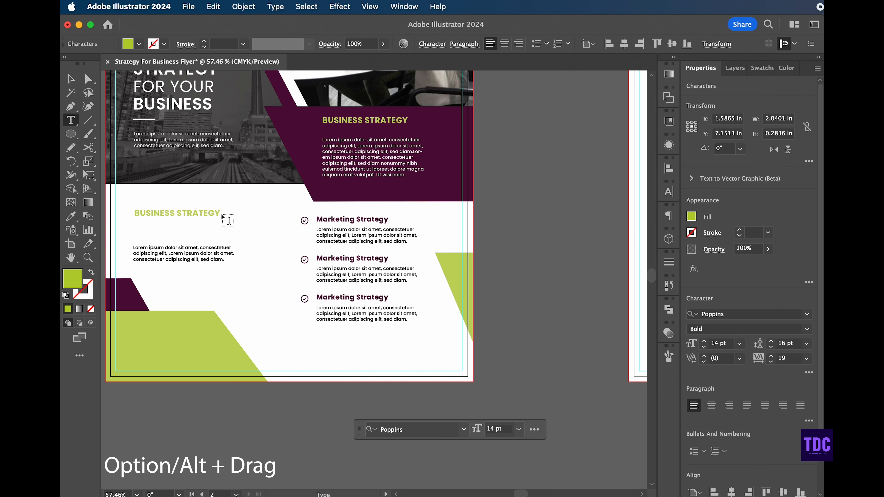
{"action": "key", "text": "super+a"}
{"action": "type", "text": "OUR"}
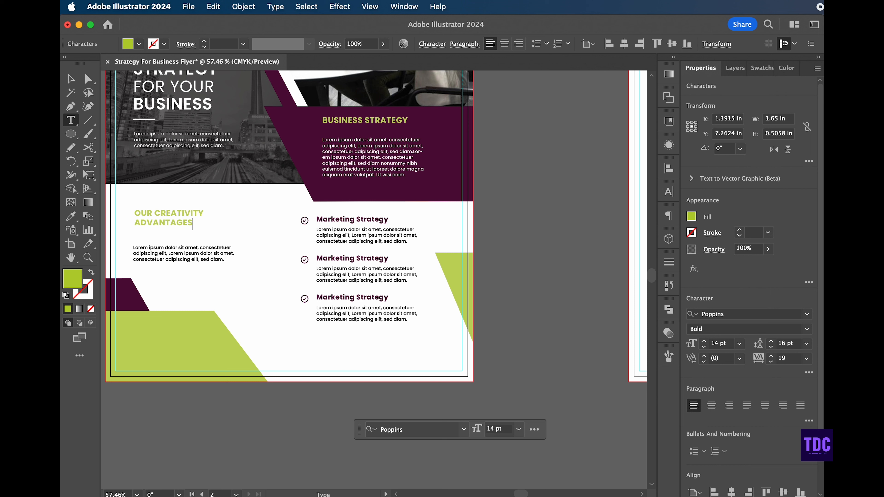
{"action": "left_click", "coordinate": [77, 83]}
Recolor the OUR CREATIVITY ADVANTAGES heading by sampling the dark purple of the small angular shape.
{"action": "key", "text": "i"}
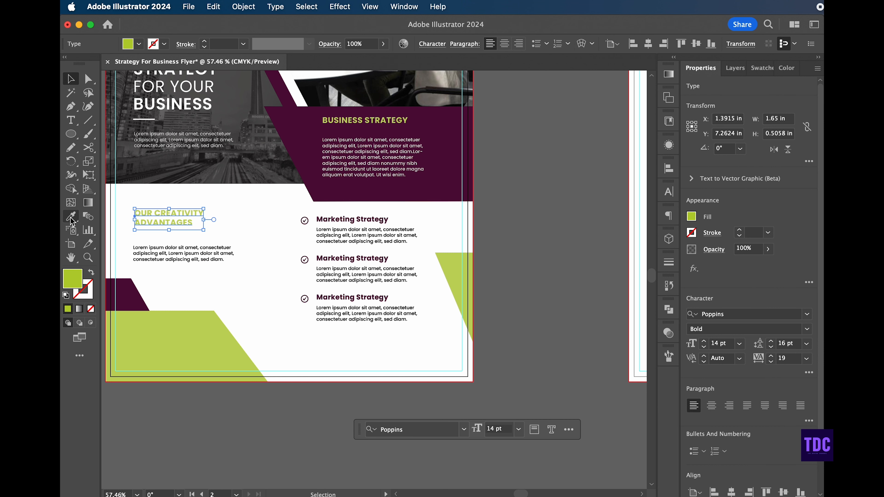
{"action": "left_click", "coordinate": [132, 294]}
{"action": "left_click", "coordinate": [74, 75]}
{"action": "left_click", "coordinate": [208, 237]}
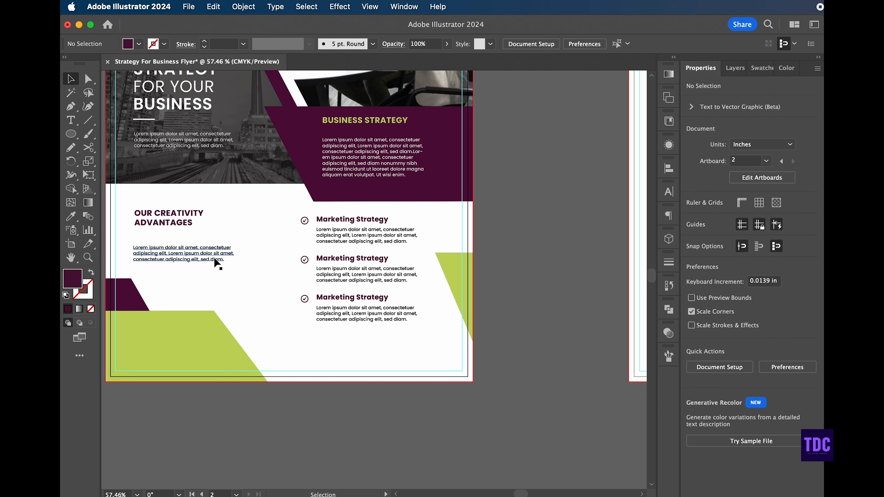
Move the paragraph up beneath the OUR CREATIVITY ADVANTAGES heading and left-align the two text objects.
{"action": "left_click", "coordinate": [165, 257]}
{"action": "left_click_drag", "start_coordinate": [165, 260], "coordinate": [167, 248]}
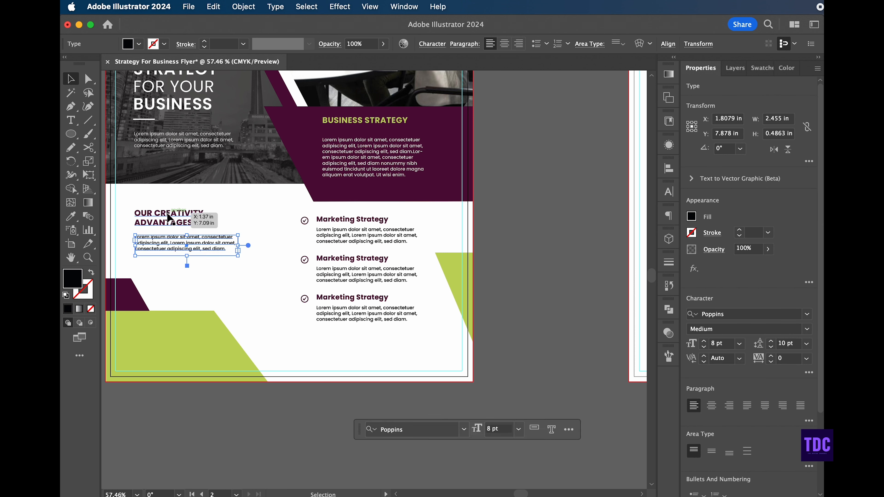
{"action": "left_click", "coordinate": [171, 218]}
{"action": "left_click", "coordinate": [177, 254], "text": "shift"}
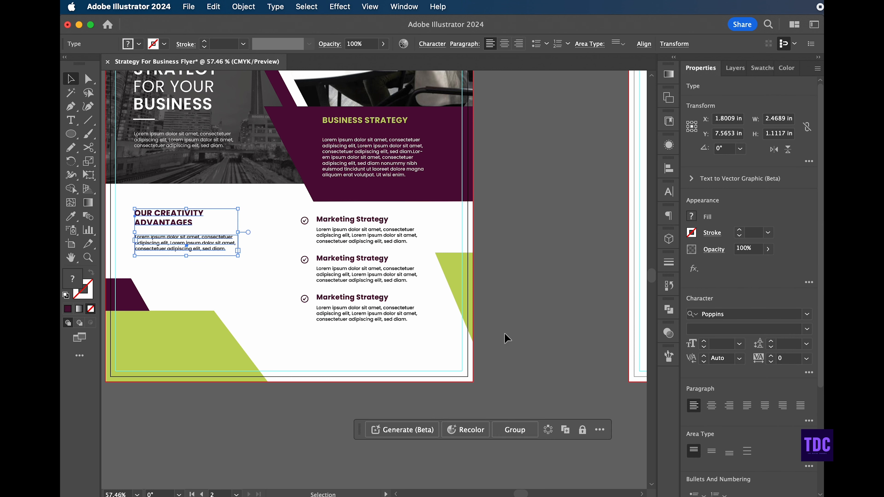
{"action": "left_click", "coordinate": [669, 168]}
{"action": "left_click", "coordinate": [529, 200]}
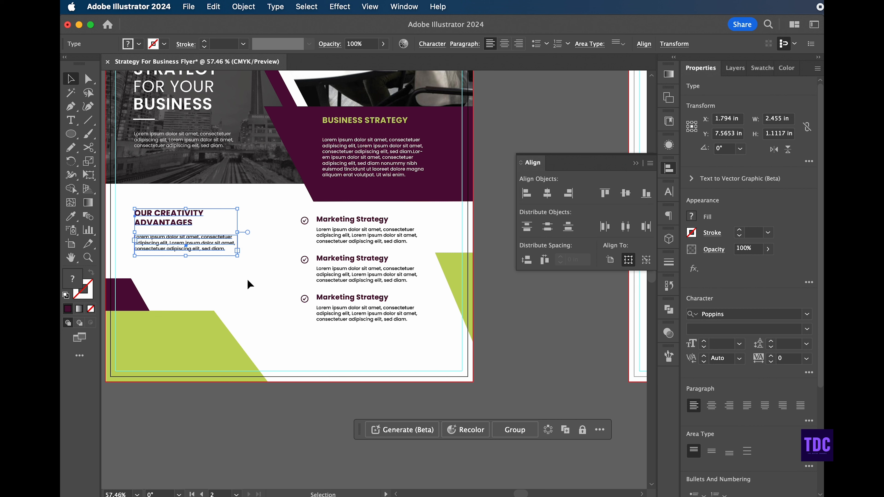
{"action": "left_click", "coordinate": [247, 279]}
Scale the small purple angular shape above the green shape down to about 0.82 by 0.48 in.
{"action": "left_click", "coordinate": [137, 287]}
{"action": "left_click_drag", "start_coordinate": [150, 294], "coordinate": [125, 294]}
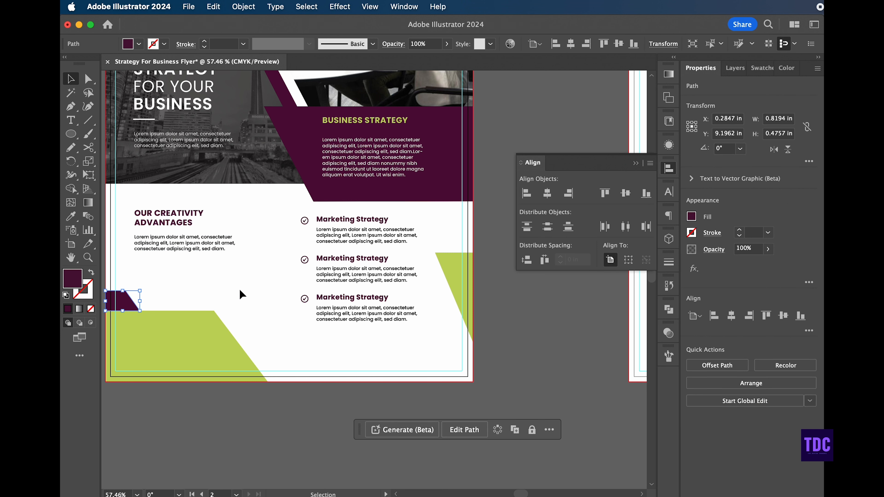
{"action": "left_click", "coordinate": [257, 294]}
Extend the text frame of the OUR CREATIVITY ADVANTAGES paragraph downward to about 1.32 in high.
{"action": "scroll", "coordinate": [257, 294], "scroll_direction": "left", "scroll_amount": 4}
{"action": "scroll", "coordinate": [260, 294], "scroll_direction": "right", "scroll_amount": 2}
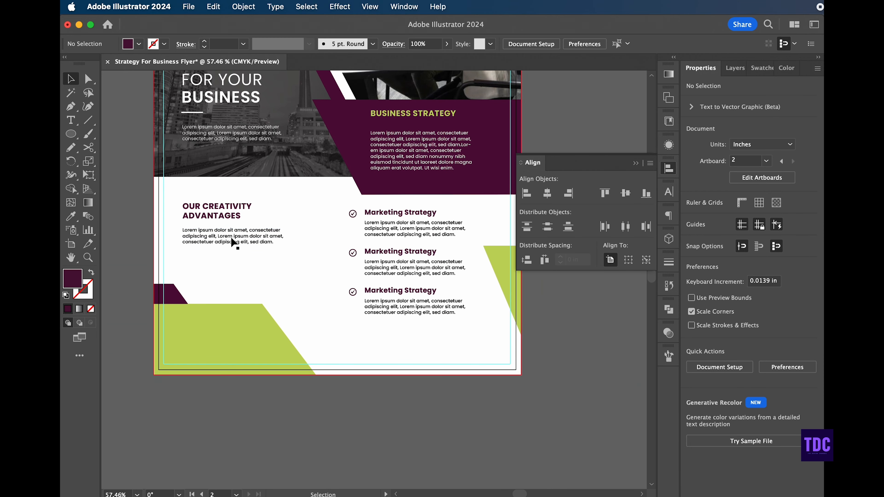
{"action": "left_click", "coordinate": [221, 239]}
{"action": "left_click_drag", "start_coordinate": [219, 235], "coordinate": [233, 281], "text": "alt"}
{"action": "scroll", "coordinate": [218, 260], "scroll_direction": "down", "scroll_amount": 1}
{"action": "key", "text": "super+z"}
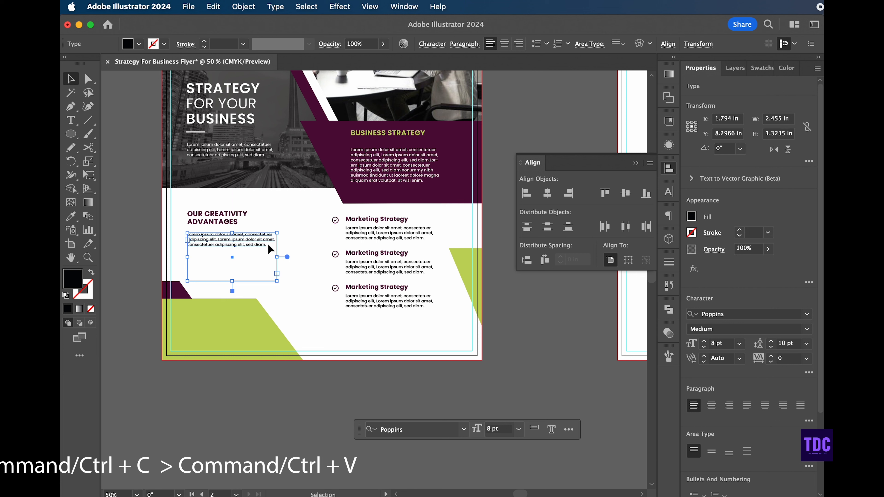
Copy the text under OUR CREATIVITY ADVANTAGES and paste it as a second paragraph in the same frame, separated by a blank line.
{"action": "double_click", "coordinate": [269, 246]}
{"action": "left_click_drag", "start_coordinate": [267, 245], "coordinate": [189, 234]}
{"action": "key", "text": "super+c"}
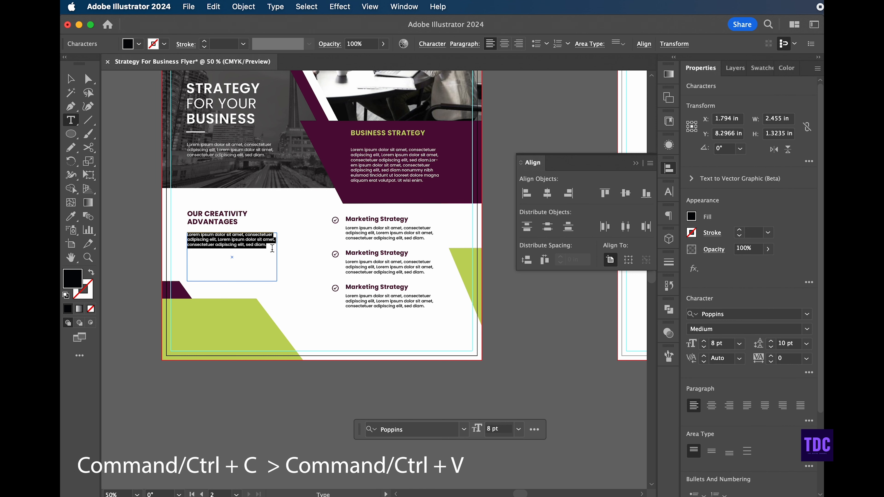
{"action": "left_click", "coordinate": [272, 249]}
{"action": "key", "text": "super+v"}
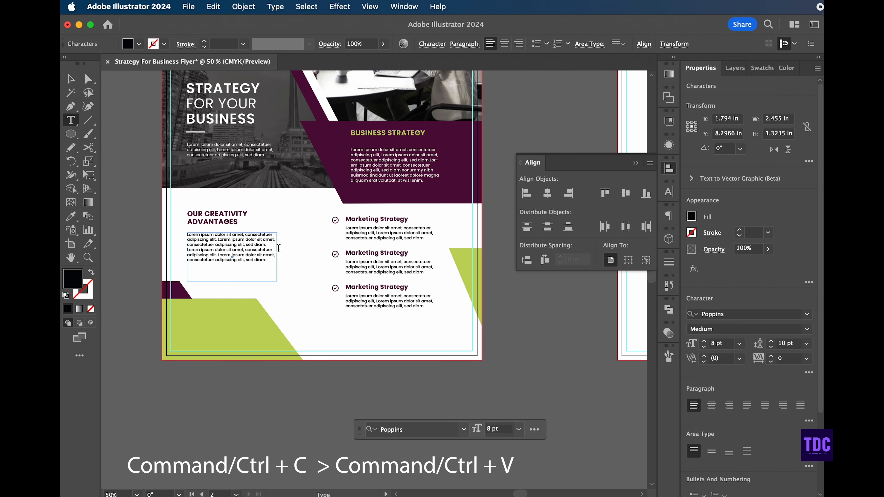
{"action": "key", "text": "Return"}
{"action": "left_click", "coordinate": [308, 252]}
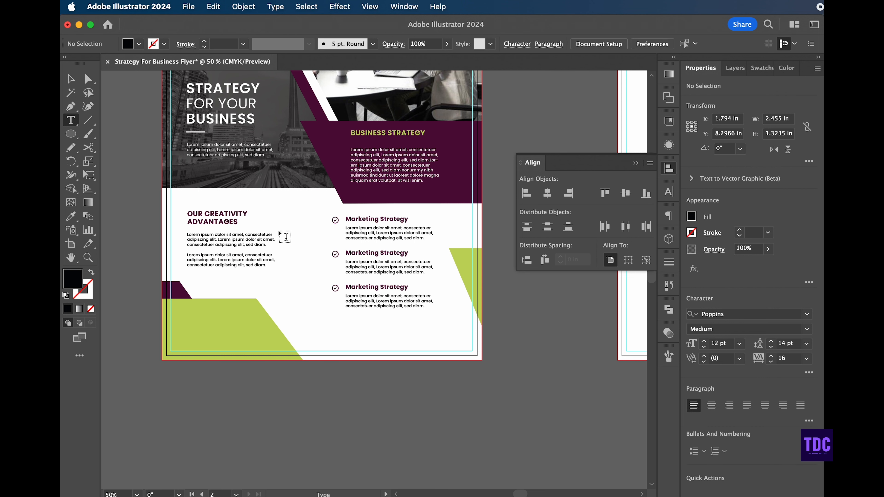
{"action": "left_click", "coordinate": [71, 81]}
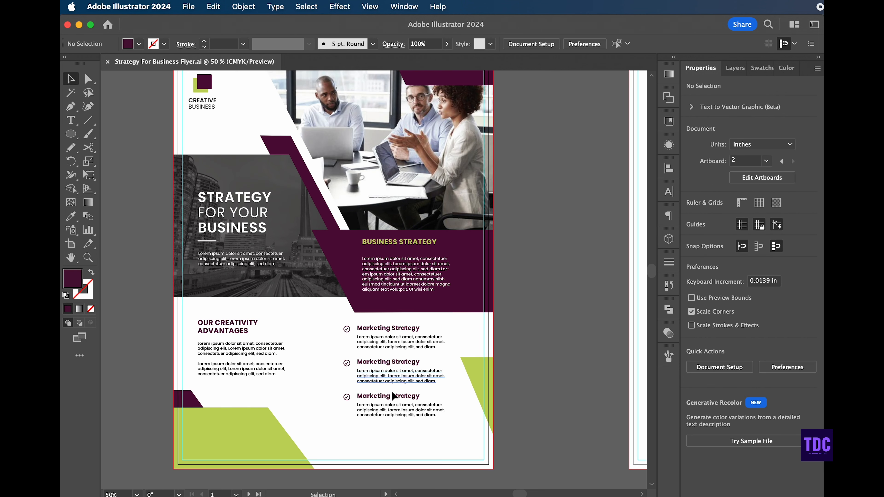
Duplicate the lowest Marketing Strategy section below itself to add a fourth one.
{"action": "left_click", "coordinate": [393, 397]}
{"action": "left_click_drag", "start_coordinate": [393, 396], "coordinate": [385, 434]}
{"action": "left_click", "coordinate": [316, 321]}
Move the second, third and fourth Marketing Strategy sections up to tighten the gaps between them.
{"action": "left_click", "coordinate": [391, 339]}
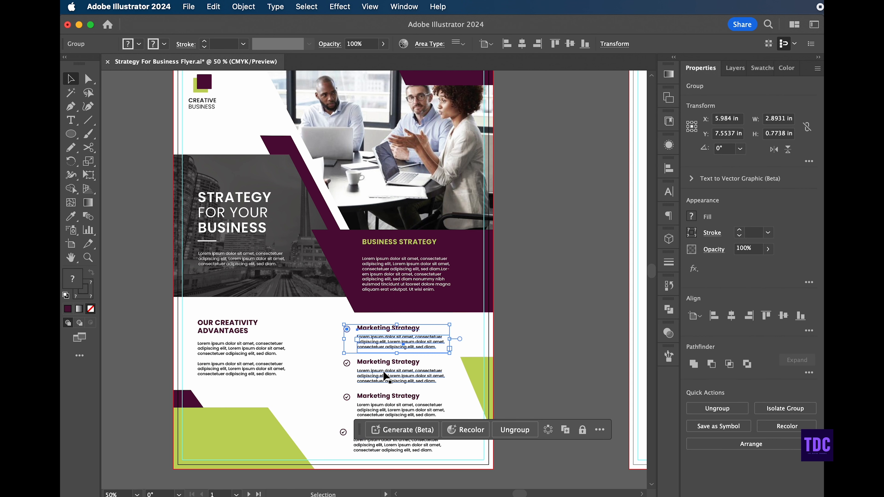
{"action": "left_click_drag", "start_coordinate": [383, 373], "coordinate": [383, 369]}
{"action": "left_click_drag", "start_coordinate": [383, 406], "coordinate": [383, 398]}
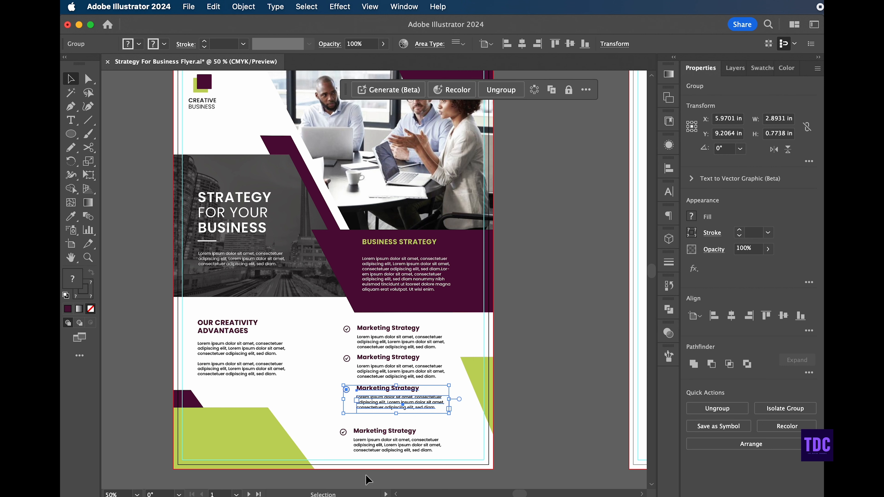
{"action": "left_click_drag", "start_coordinate": [370, 430], "coordinate": [370, 417]}
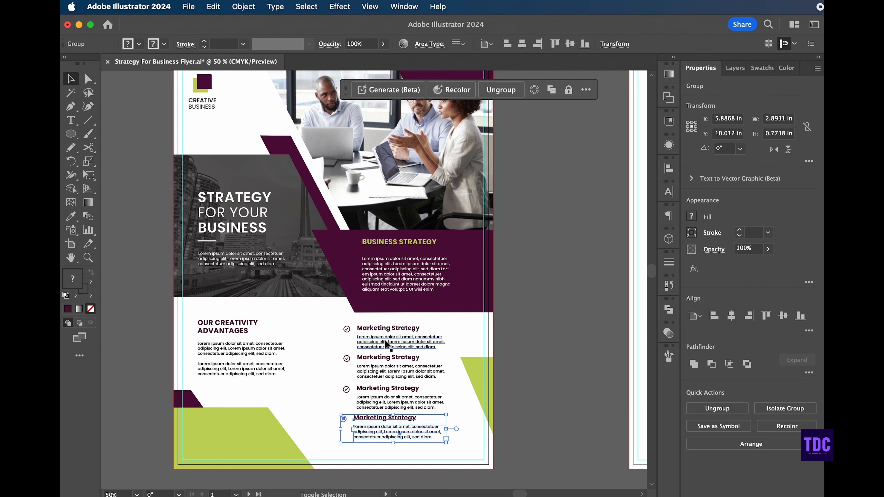
Left-align the four Marketing Strategy sections, distribute them evenly by vertical centers, and save the flyer.
{"action": "left_click", "coordinate": [385, 342], "text": "shift"}
{"action": "left_click", "coordinate": [383, 365], "text": "shift"}
{"action": "left_click", "coordinate": [384, 398], "text": "shift"}
{"action": "left_click", "coordinate": [507, 44]}
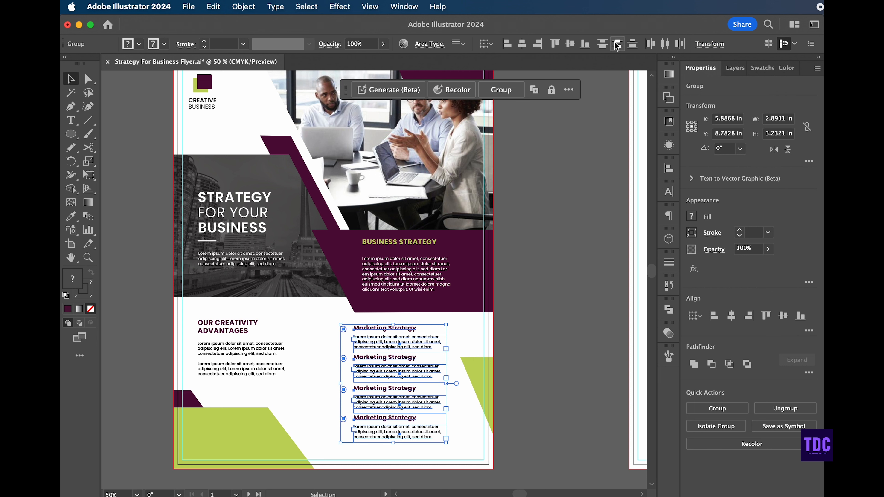
{"action": "left_click", "coordinate": [541, 383]}
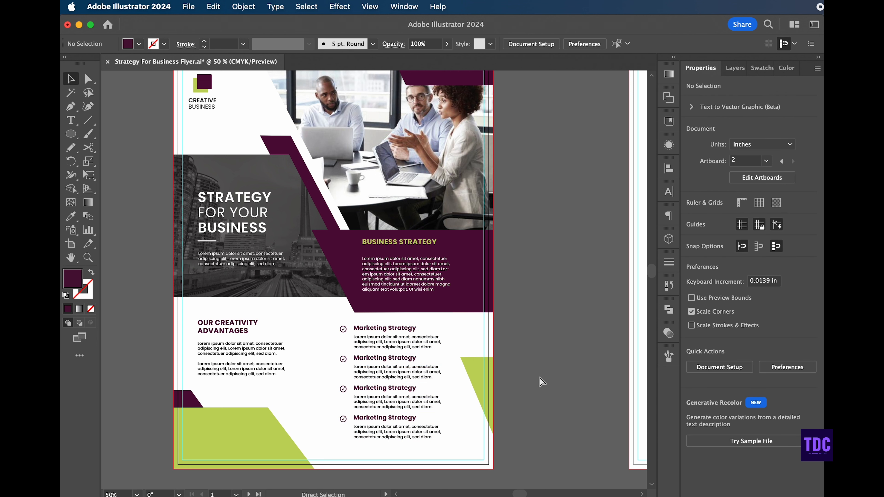
{"action": "key", "text": "super+s"}
Move the four Marketing Strategy sections to the right so their check icons line up under the BUSINESS STRATEGY heading.
{"action": "scroll", "coordinate": [559, 379], "scroll_direction": "left", "scroll_amount": 3}
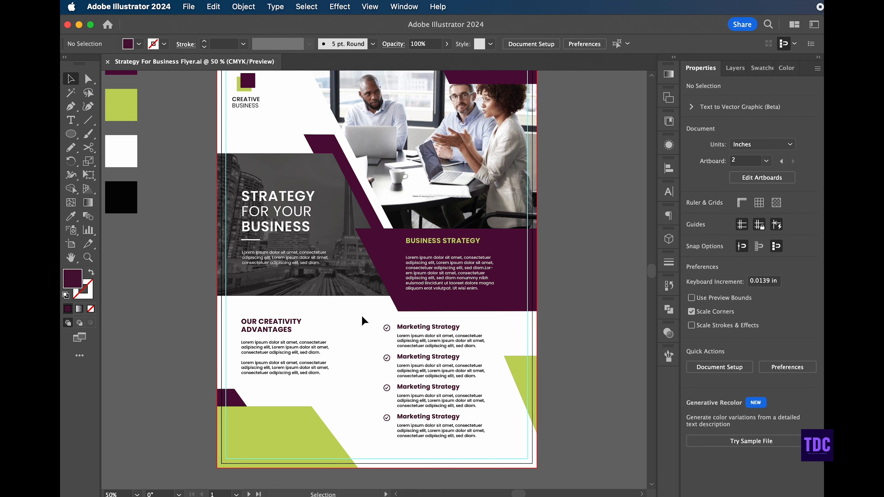
{"action": "left_click_drag", "start_coordinate": [430, 328], "coordinate": [452, 326]}
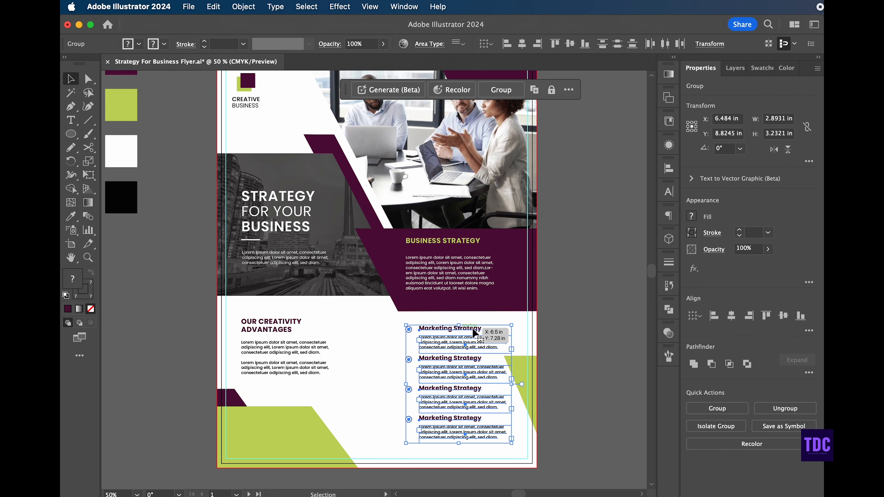
{"action": "left_click", "coordinate": [540, 360]}
Move the green angular shape at the flyer's right edge up against the purple block and narrow it slightly clear of the text.
{"action": "left_click_drag", "start_coordinate": [525, 366], "coordinate": [525, 322]}
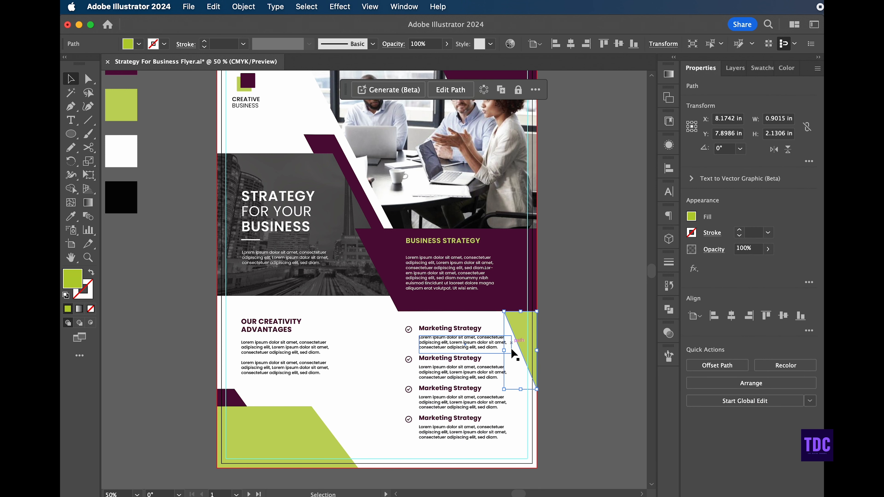
{"action": "left_click_drag", "start_coordinate": [504, 350], "coordinate": [511, 351]}
{"action": "left_click", "coordinate": [563, 369]}
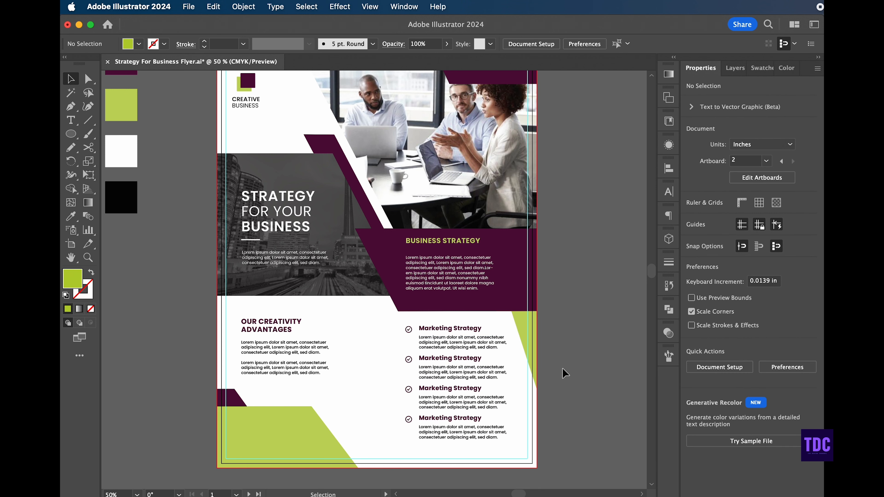
{"action": "scroll", "coordinate": [563, 367], "scroll_direction": "up", "scroll_amount": 3}
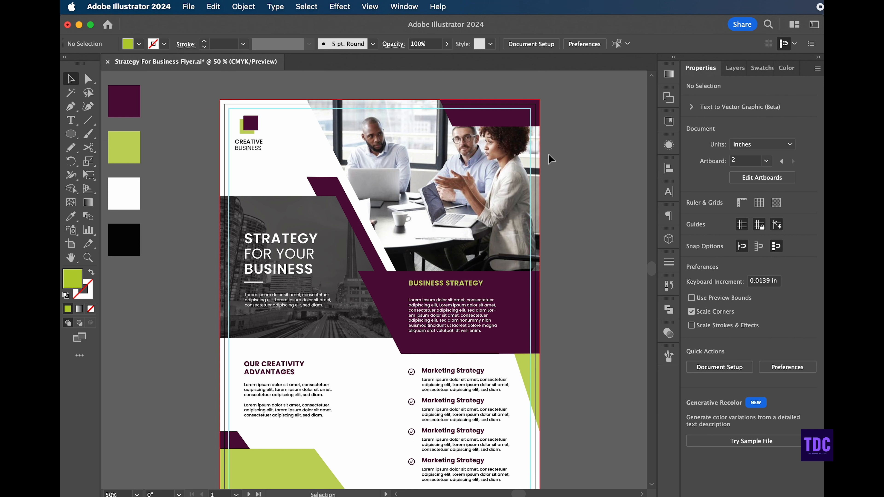
Shorten the purple angular shape at the flyer's top right by raising its lower edge.
{"action": "left_click", "coordinate": [500, 118]}
{"action": "left_click_drag", "start_coordinate": [490, 126], "coordinate": [490, 119]}
{"action": "left_click", "coordinate": [581, 129]}
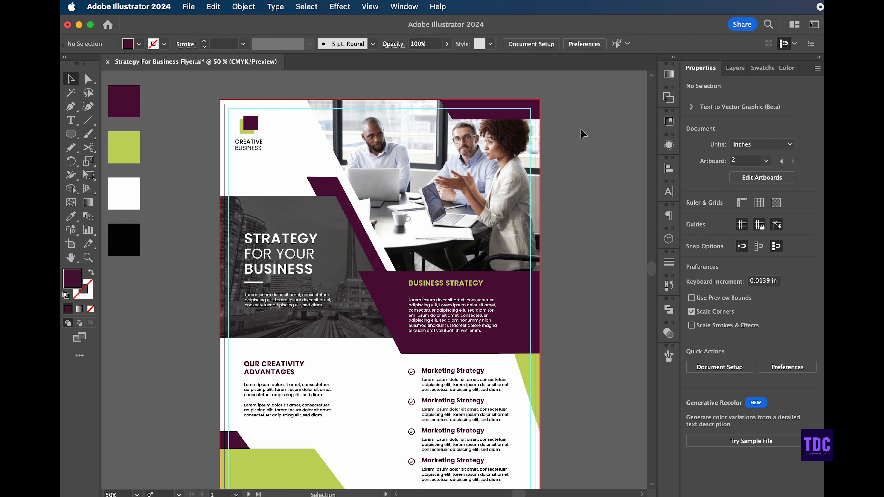
Shift the meeting photo down slightly inside its clipping mask.
{"action": "double_click", "coordinate": [481, 175]}
{"action": "left_click_drag", "start_coordinate": [480, 174], "coordinate": [479, 189]}
{"action": "double_click", "coordinate": [591, 188]}
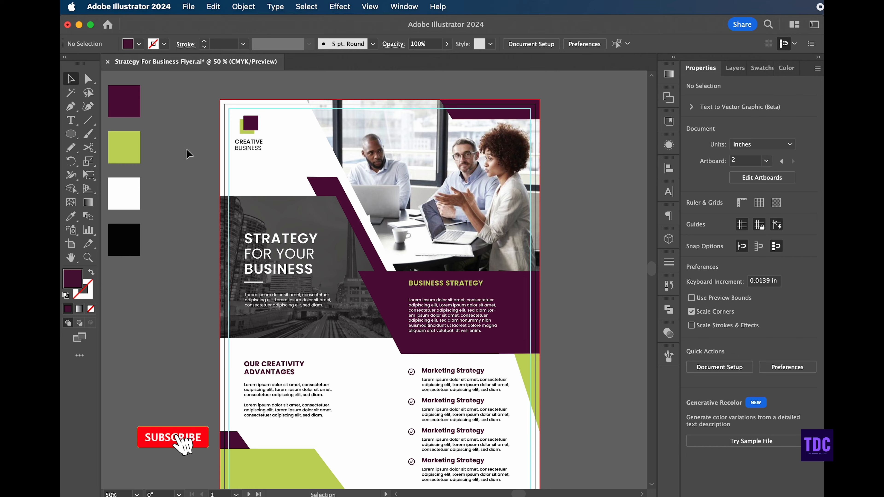
Copy the phrase "Lorem ipsum dolor sit amet" from the creativity text into three evenly stacked lines on the green shape at the flyer's lower left.
{"action": "scroll", "coordinate": [187, 153], "scroll_direction": "down", "scroll_amount": 4}
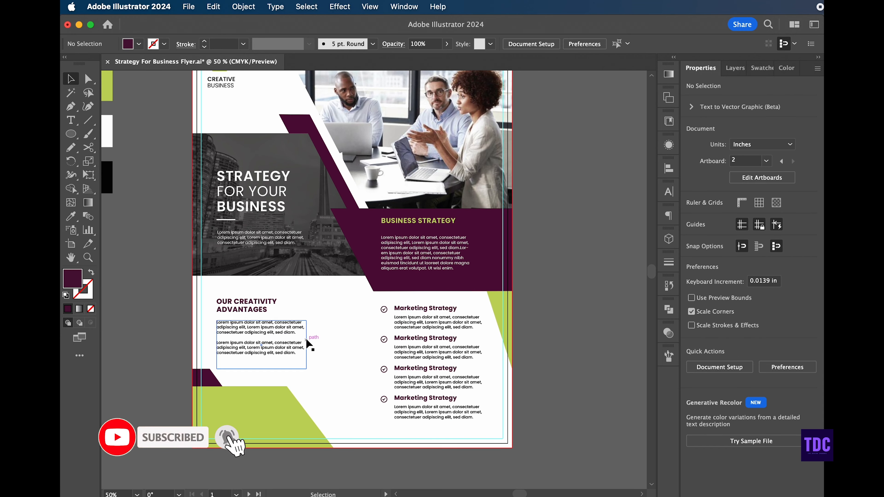
{"action": "double_click", "coordinate": [260, 346]}
{"action": "left_click_drag", "start_coordinate": [216, 322], "coordinate": [264, 322]}
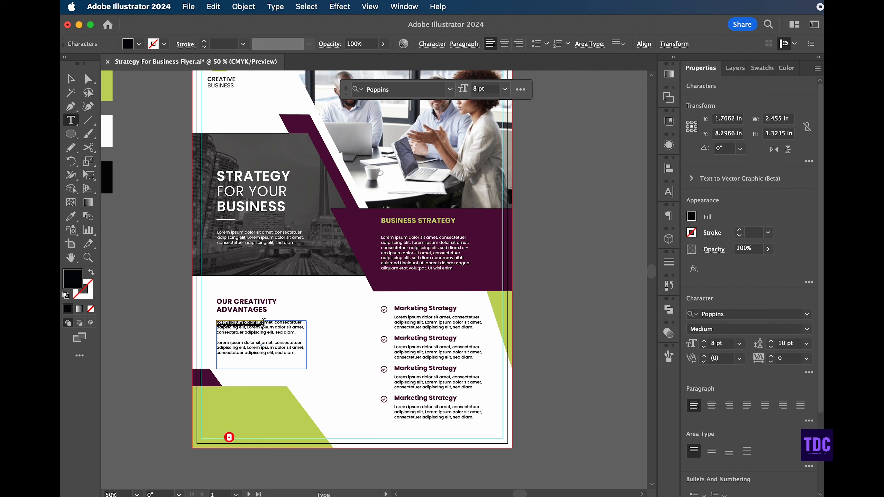
{"action": "key", "text": "super+c"}
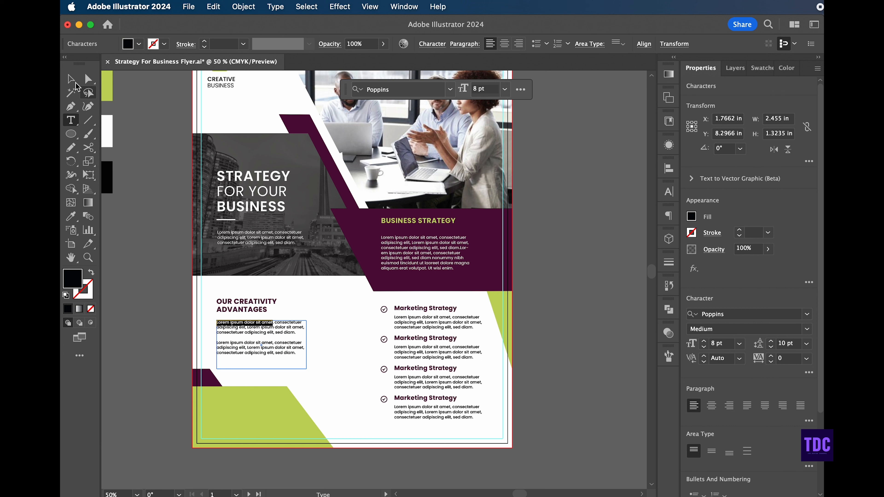
{"action": "left_click", "coordinate": [71, 79]}
{"action": "left_click", "coordinate": [345, 431]}
{"action": "key", "text": "super+v"}
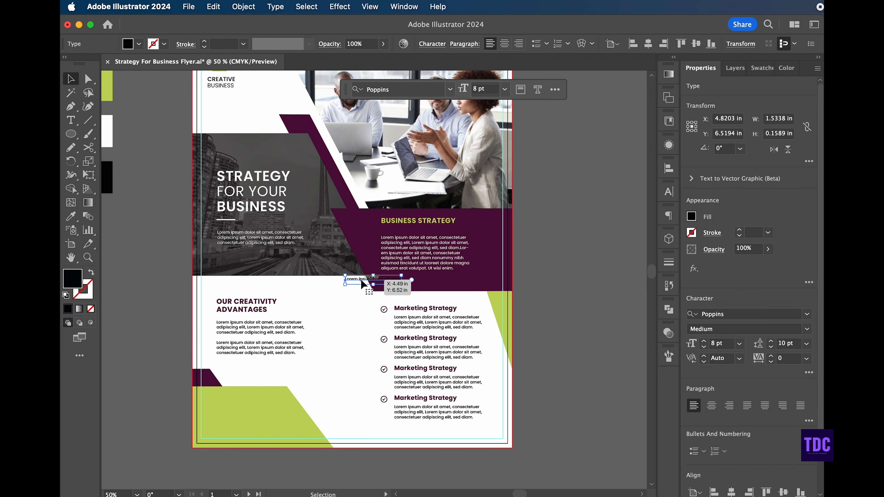
{"action": "left_click_drag", "start_coordinate": [361, 279], "coordinate": [238, 419]}
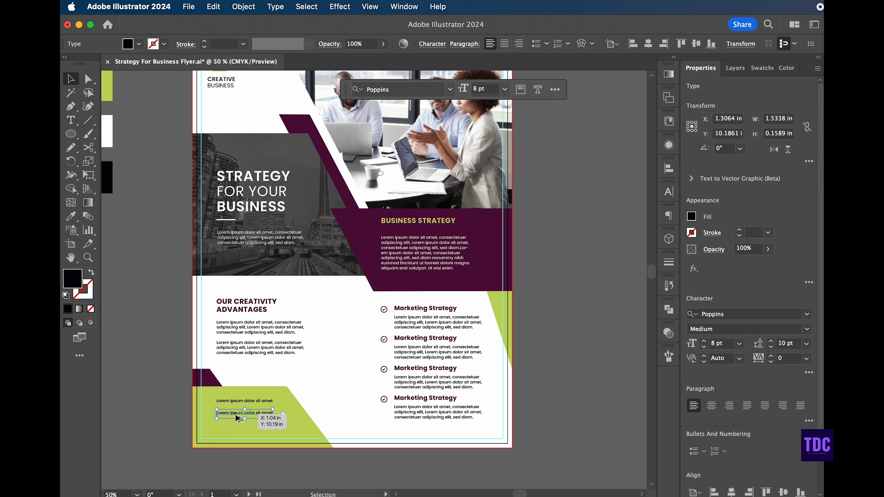
{"action": "key", "text": "super+d"}
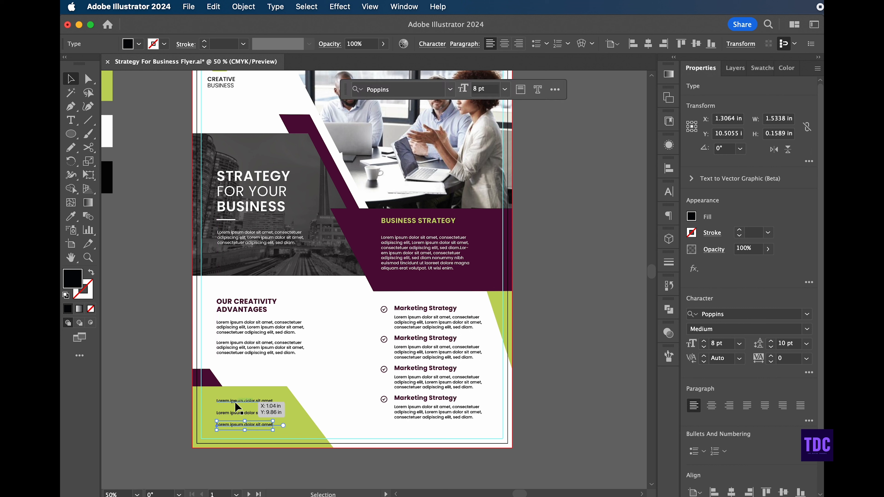
Replace the first contact line on the green shape with a placeholder phone number and set it to Poppins Bold.
{"action": "double_click", "coordinate": [263, 401]}
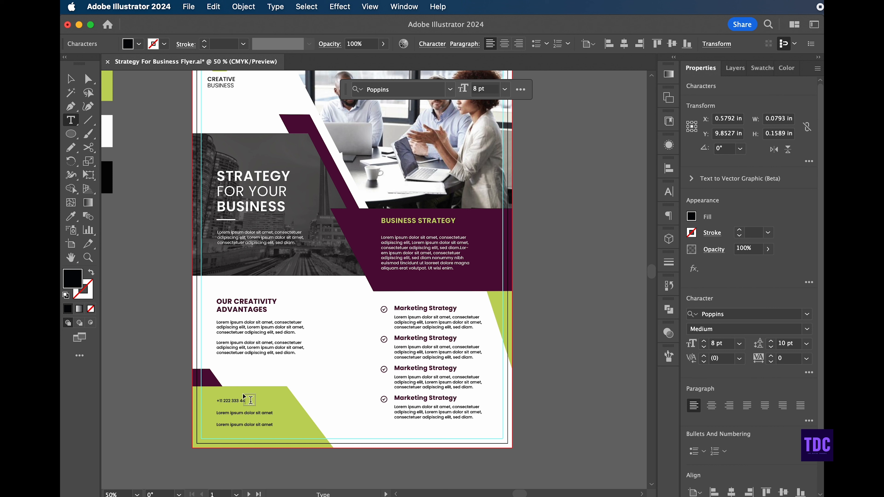
{"action": "left_click", "coordinate": [77, 84]}
{"action": "left_click", "coordinate": [808, 330]}
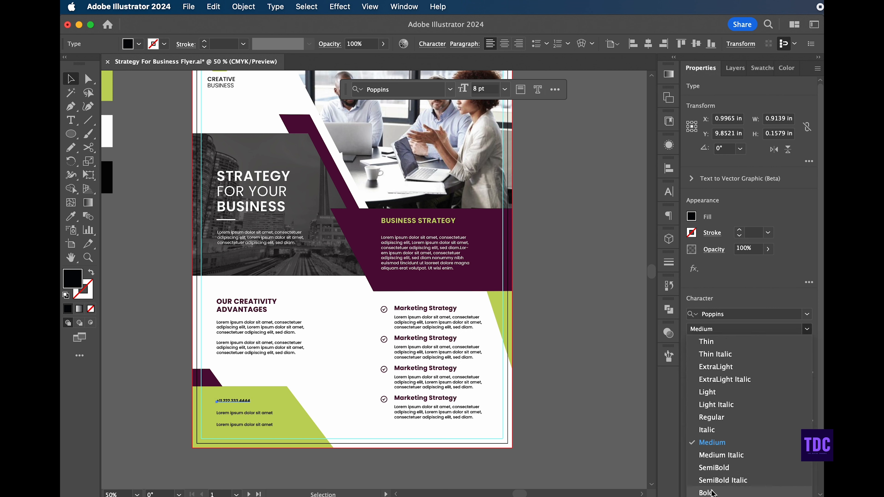
{"action": "left_click", "coordinate": [719, 493]}
{"action": "left_click", "coordinate": [140, 205]}
{"action": "double_click", "coordinate": [230, 413]}
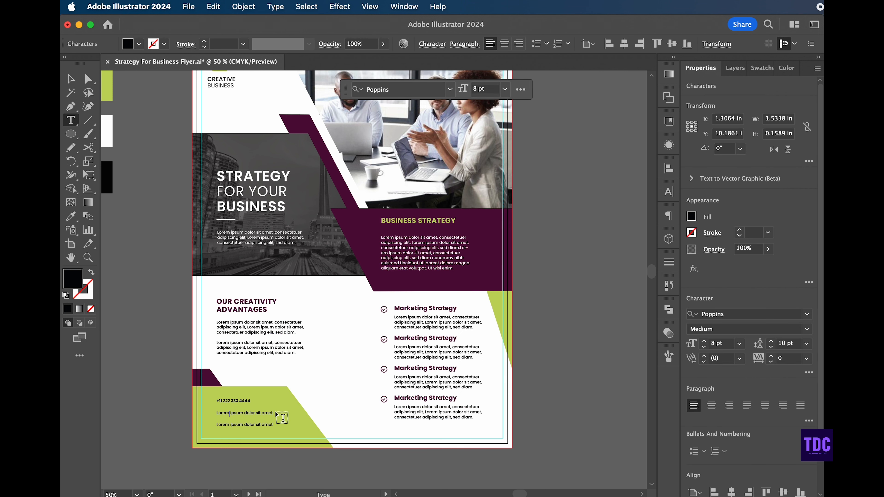
{"action": "triple_click", "coordinate": [273, 413]}
{"action": "key", "text": "Escape"}
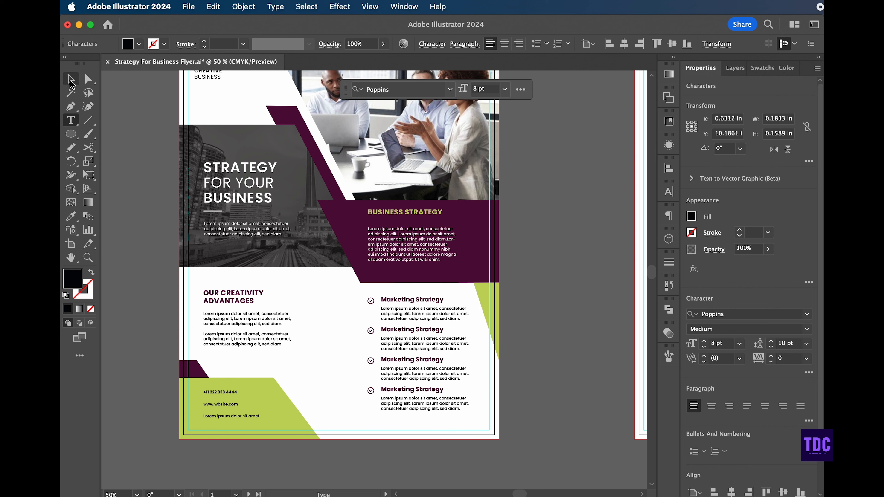
{"action": "left_click", "coordinate": [807, 329]}
{"action": "left_click", "coordinate": [713, 442]}
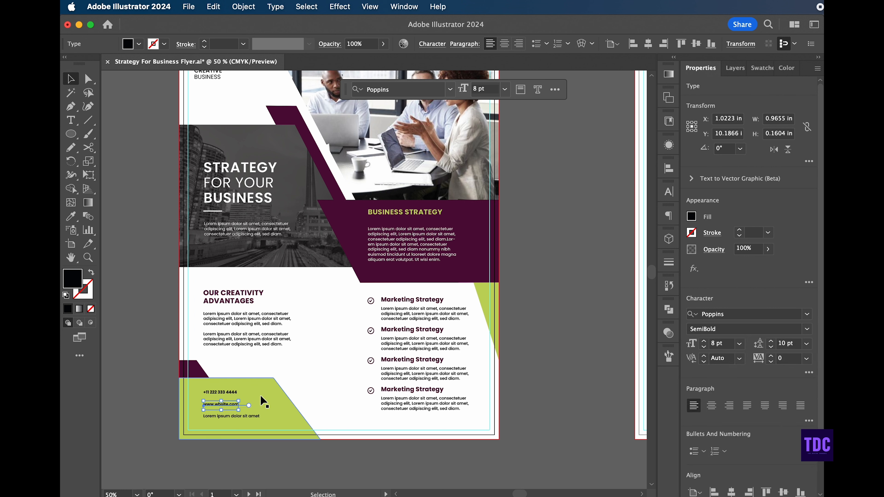
Replace the third contact line with a two-line placeholder postal address and set it to Poppins SemiBold.
{"action": "left_click", "coordinate": [233, 417]}
{"action": "double_click", "coordinate": [233, 417]}
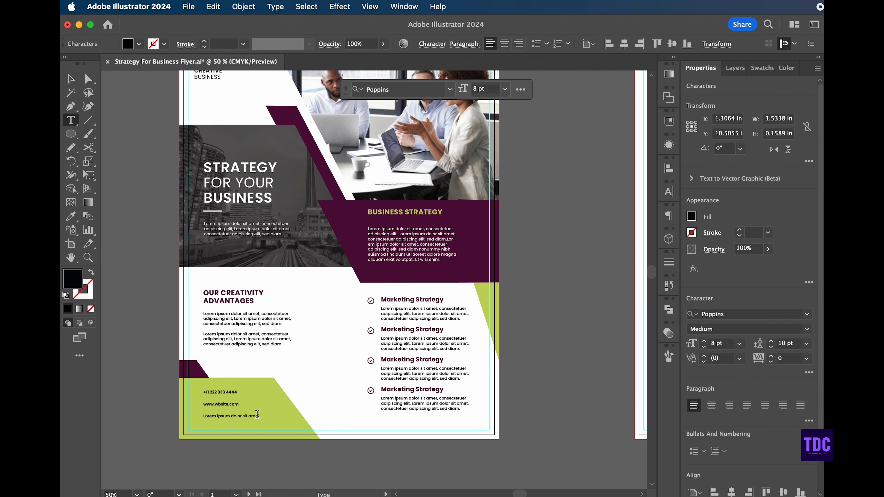
{"action": "key", "text": "ctrl+a"}
{"action": "type", "text": "999 Your Buildinf No. City, Country Code"}
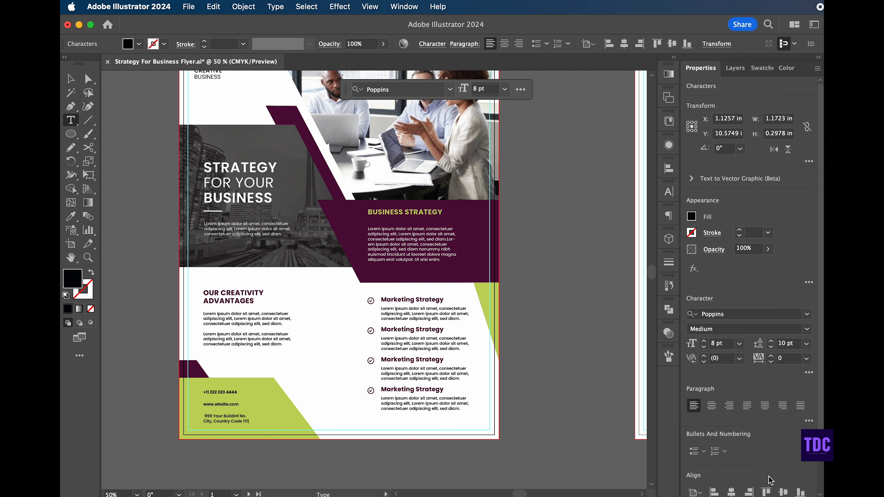
{"action": "left_click", "coordinate": [70, 79]}
{"action": "left_click", "coordinate": [244, 416]}
{"action": "left_click", "coordinate": [807, 329]}
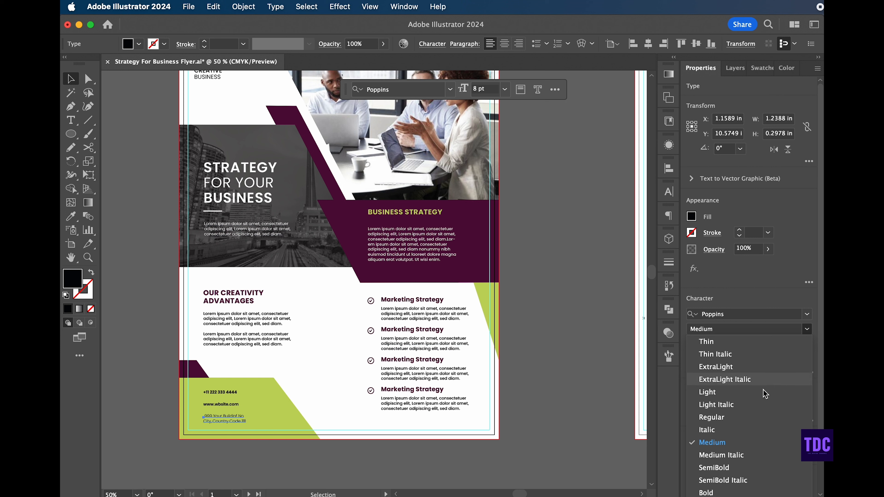
{"action": "left_click", "coordinate": [707, 467]}
{"action": "left_click", "coordinate": [308, 394]}
Move the address up closer to the website line and distribute the three contact lines evenly by vertical centers.
{"action": "left_click", "coordinate": [217, 419]}
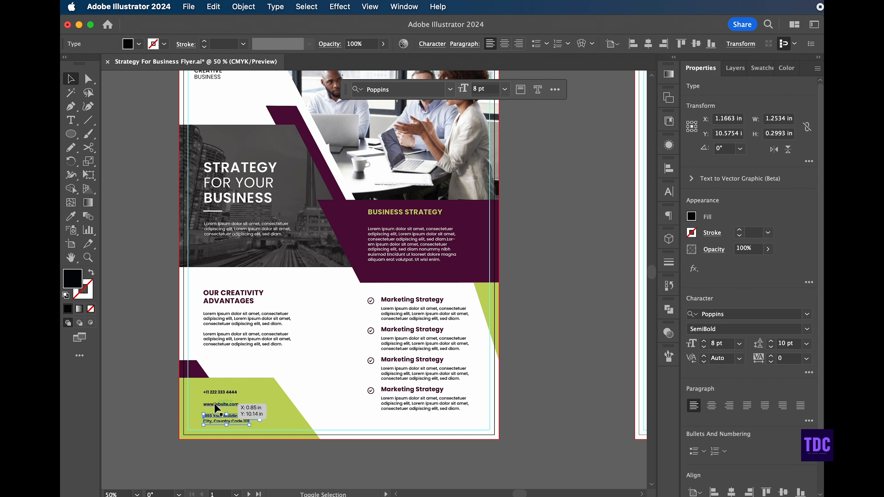
{"action": "left_click", "coordinate": [215, 405], "text": "shift"}
{"action": "left_click", "coordinate": [216, 393], "text": "shift"}
{"action": "left_click", "coordinate": [271, 411]}
{"action": "left_click_drag", "start_coordinate": [225, 406], "coordinate": [224, 414]}
{"action": "left_click", "coordinate": [218, 403], "text": "shift"}
{"action": "left_click", "coordinate": [217, 392], "text": "shift"}
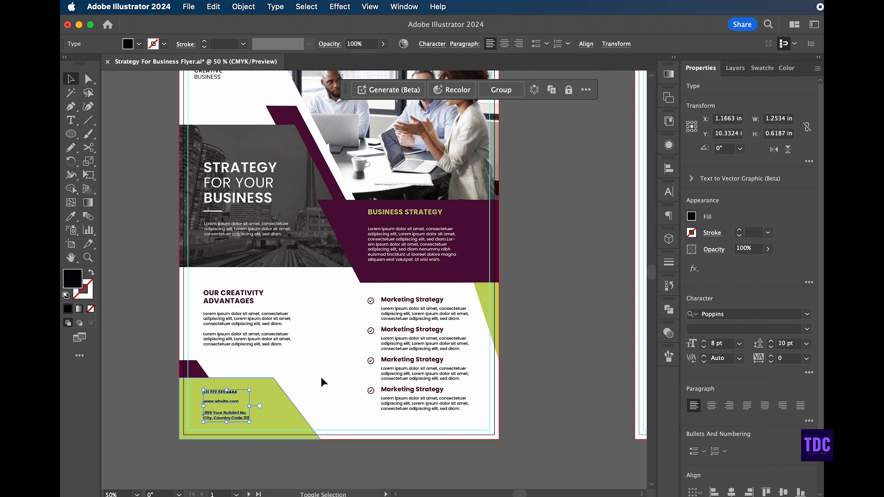
{"action": "left_click", "coordinate": [669, 170]}
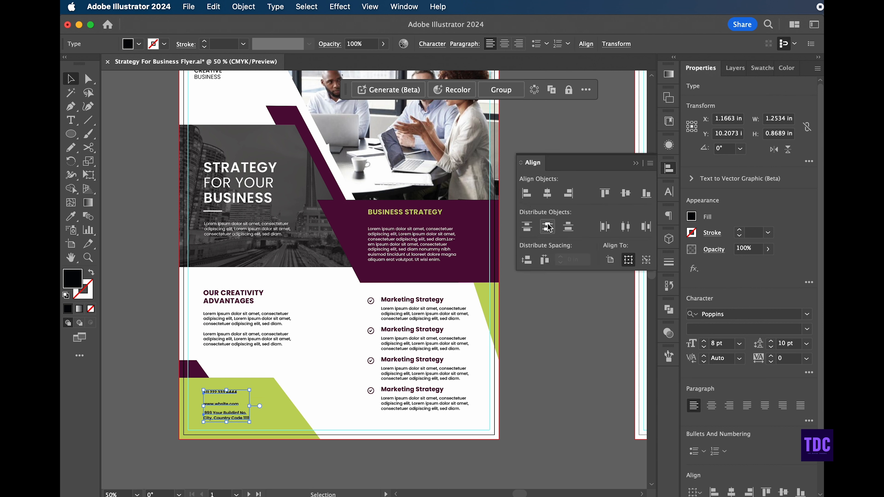
{"action": "left_click", "coordinate": [540, 361]}
Left-align the three contact lines and remove the stray leading space before the address.
{"action": "left_click", "coordinate": [211, 416]}
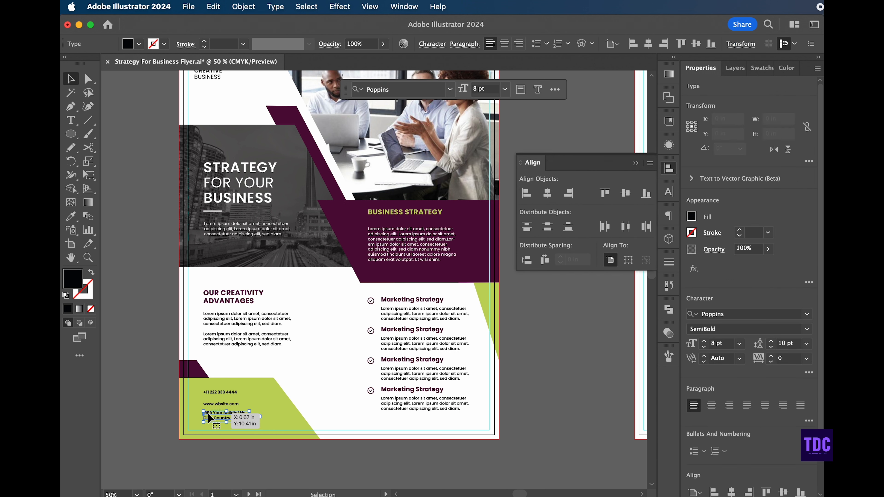
{"action": "left_click", "coordinate": [213, 405], "text": "shift"}
{"action": "left_click", "coordinate": [214, 392], "text": "shift"}
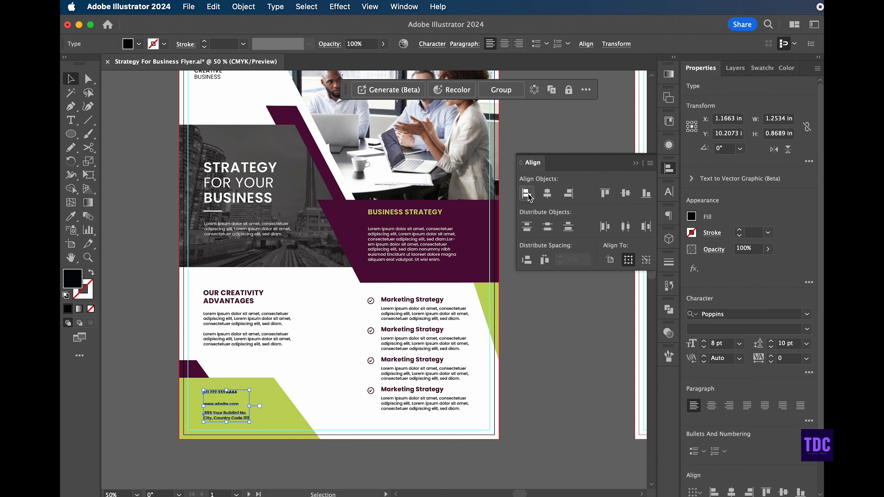
{"action": "double_click", "coordinate": [206, 412]}
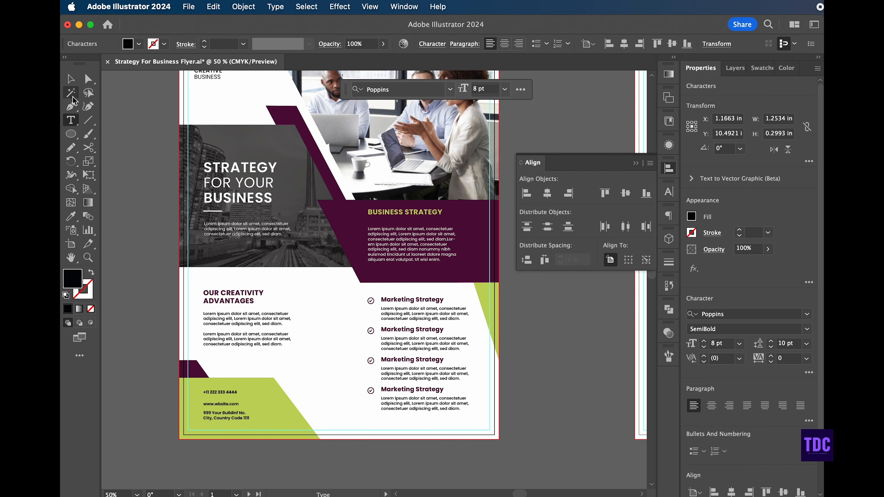
{"action": "left_click", "coordinate": [71, 79]}
Set the three contact lines to 9 pt with 11 pt leading and increase their tracking slightly.
{"action": "scroll", "coordinate": [230, 365], "scroll_direction": "up", "scroll_amount": 3}
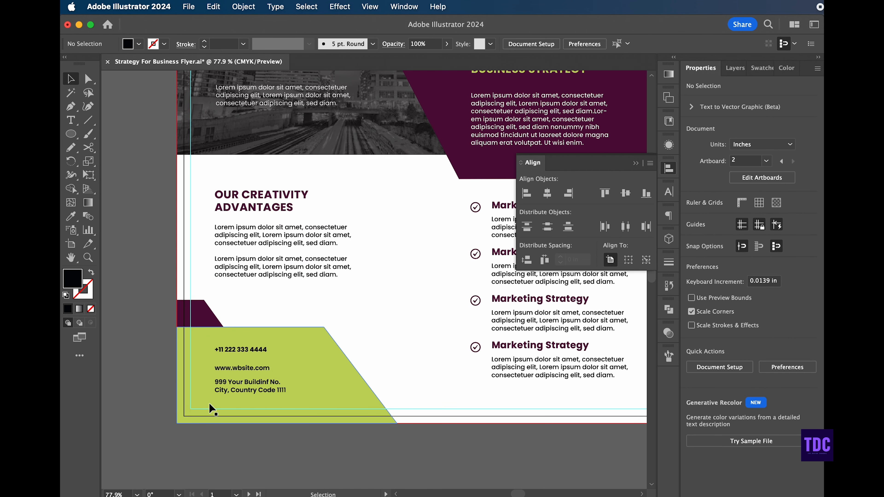
{"action": "left_click", "coordinate": [227, 375]}
{"action": "left_click", "coordinate": [246, 349]}
{"action": "left_click", "coordinate": [249, 370], "text": "shift"}
{"action": "left_click", "coordinate": [253, 380], "text": "shift"}
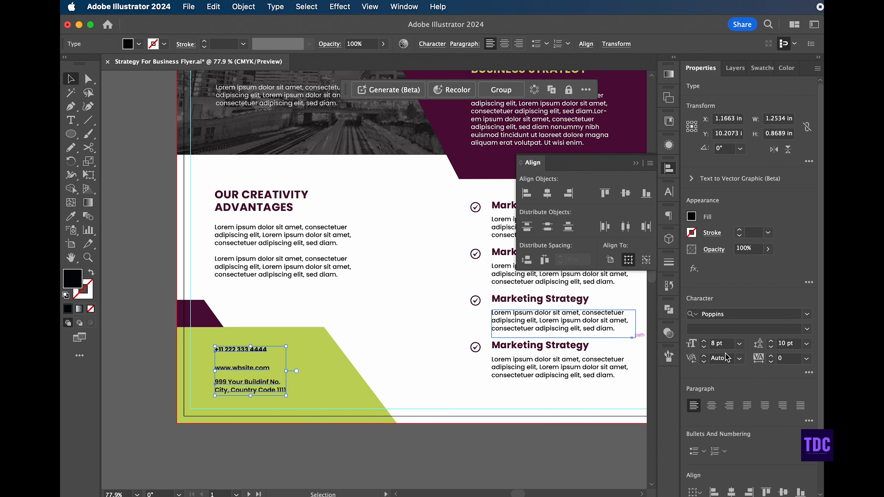
{"action": "left_click", "coordinate": [704, 342]}
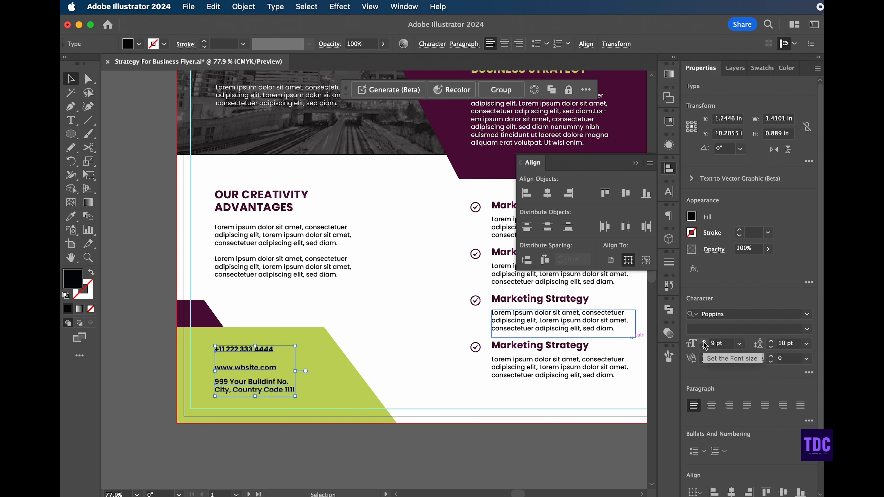
{"action": "left_click", "coordinate": [772, 341]}
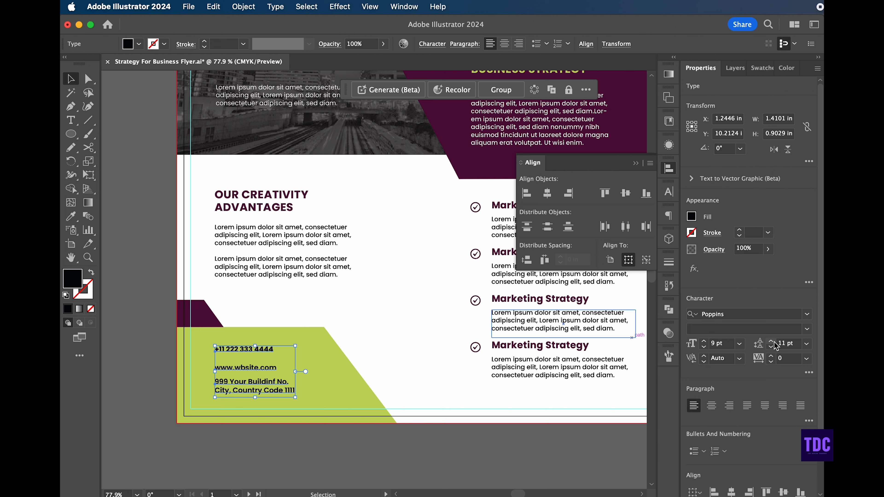
{"action": "left_click", "coordinate": [772, 357]}
{"action": "left_click", "coordinate": [771, 357]}
{"action": "left_click", "coordinate": [771, 357]}
{"action": "left_click", "coordinate": [202, 343]}
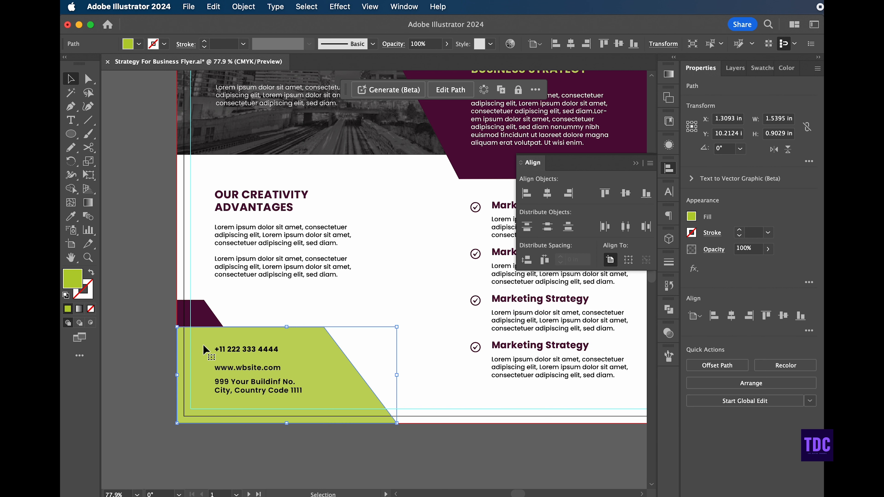
{"action": "left_click", "coordinate": [153, 316]}
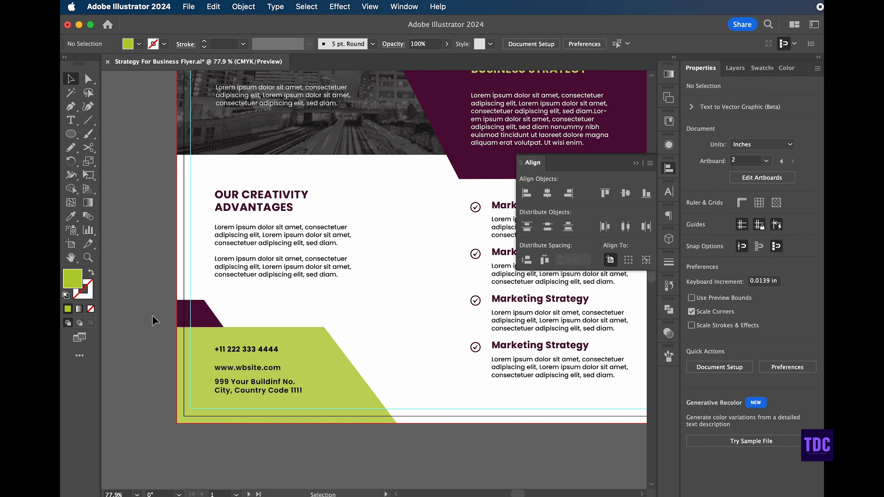
Place the phone, globe and location pin icons beside the green shape and spread them out in a row.
{"action": "left_click", "coordinate": [189, 7]}
{"action": "left_click", "coordinate": [209, 219]}
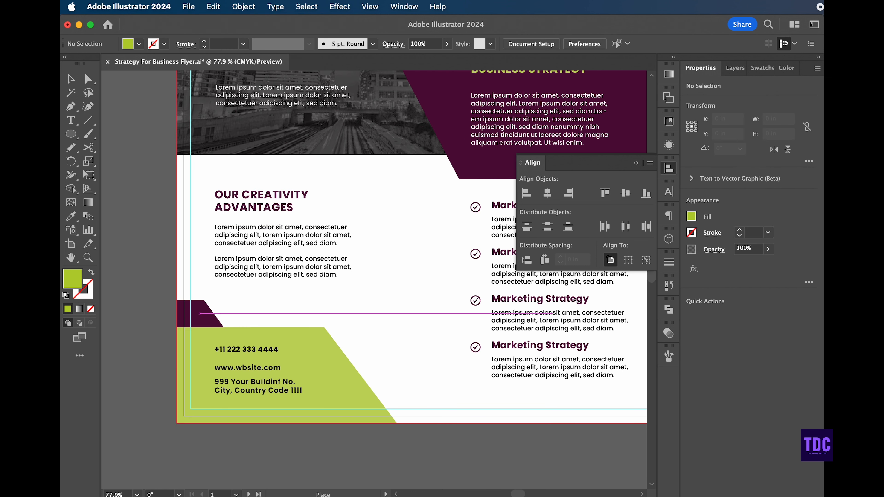
{"action": "left_click", "coordinate": [381, 311]}
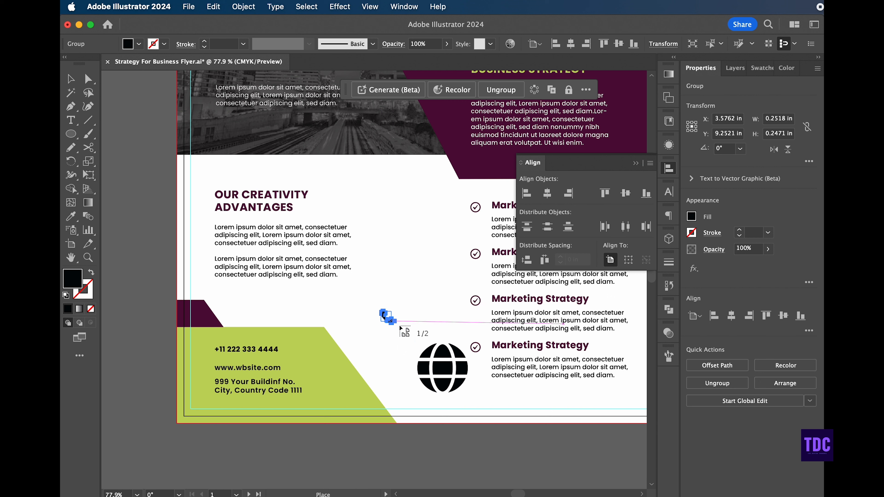
{"action": "left_click", "coordinate": [383, 311]}
{"action": "left_click", "coordinate": [382, 311]}
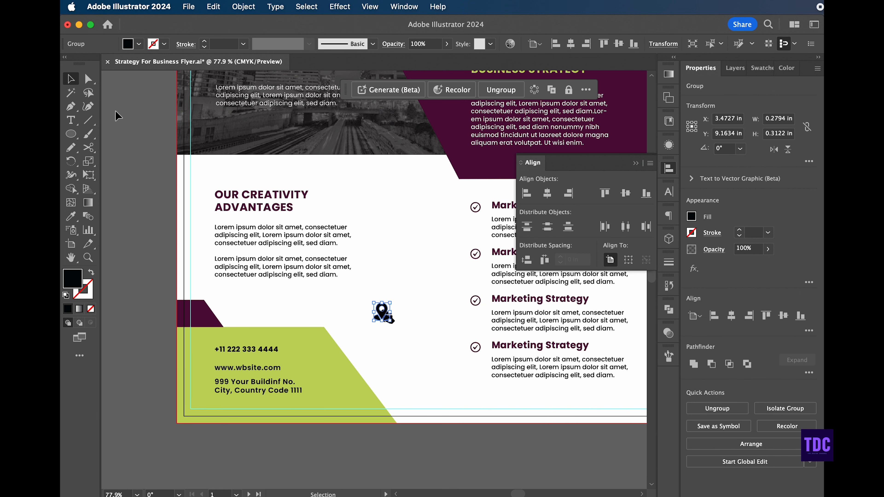
{"action": "left_click", "coordinate": [425, 359]}
{"action": "mouse_move", "coordinate": [382, 312]}
{"action": "left_mouse_down"}
{"action": "mouse_move", "coordinate": [412, 315]}
{"action": "mouse_move", "coordinate": [372, 322]}
{"action": "left_mouse_up"}
{"action": "left_click", "coordinate": [377, 328]}
Scale the phone and location pin icons down to about 0.2 in high to match the globe, with the pin closer to the phone.
{"action": "scroll", "coordinate": [392, 326], "scroll_direction": "up", "scroll_amount": 5}
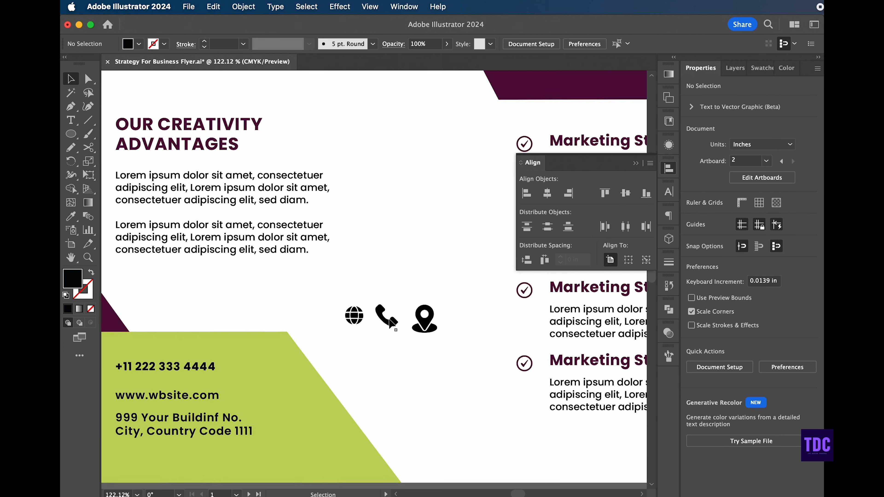
{"action": "left_click", "coordinate": [399, 330]}
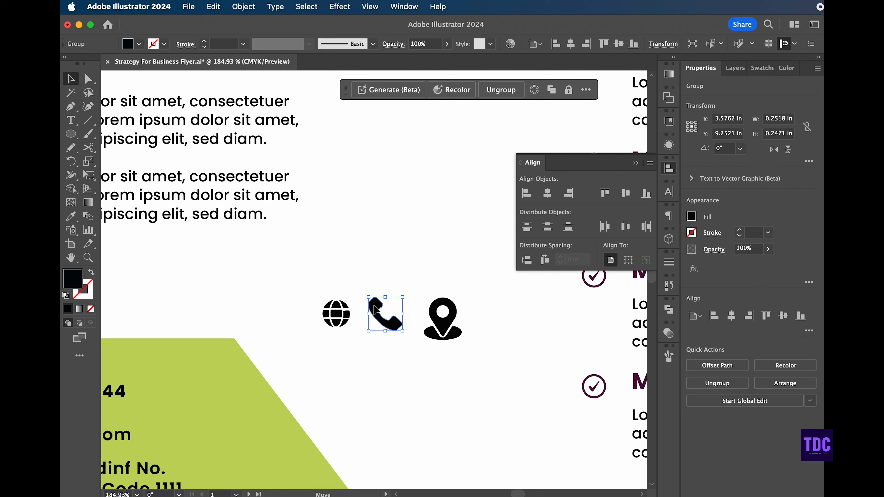
{"action": "left_click_drag", "start_coordinate": [377, 309], "coordinate": [395, 328]}
{"action": "key", "text": "super+z"}
{"action": "left_click_drag", "start_coordinate": [371, 300], "coordinate": [367, 301]}
{"action": "left_click", "coordinate": [449, 331]}
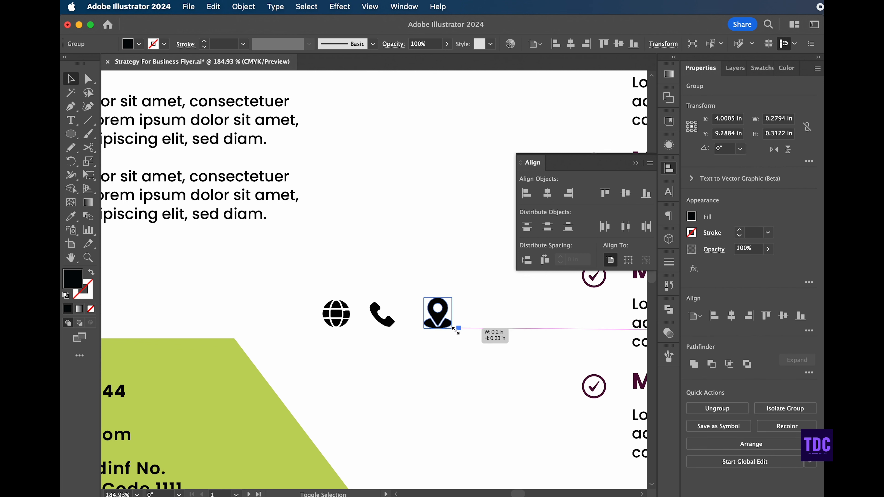
{"action": "left_click_drag", "start_coordinate": [455, 331], "coordinate": [427, 318]}
{"action": "left_click", "coordinate": [424, 351]}
Distribute the globe, phone and location pin icons evenly by their horizontal centers.
{"action": "left_click_drag", "start_coordinate": [306, 291], "coordinate": [479, 340]}
{"action": "left_click", "coordinate": [625, 227]}
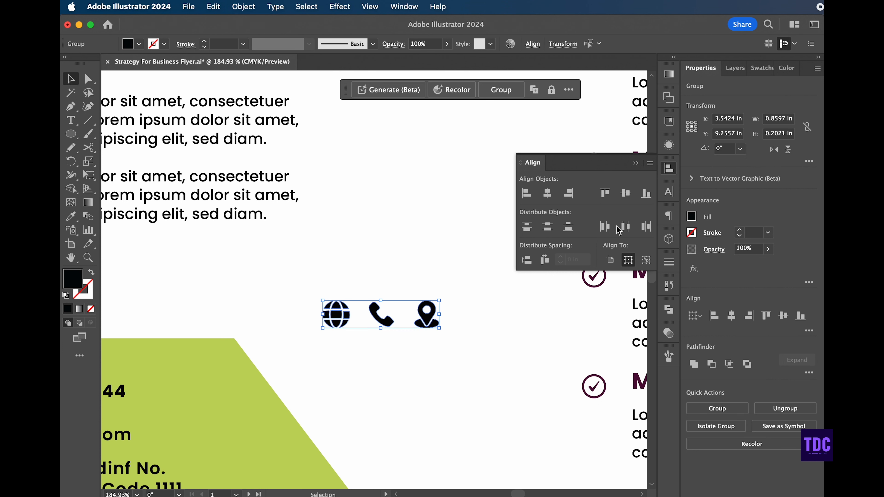
Scale the globe, phone and location pin icons down together to about 0.46 in wide and fill them with the corner shape's dark purple.
{"action": "left_click_drag", "start_coordinate": [438, 333], "coordinate": [411, 346]}
{"action": "left_click", "coordinate": [430, 341]}
{"action": "scroll", "coordinate": [146, 254], "scroll_direction": "down", "scroll_amount": 2}
{"action": "scroll", "coordinate": [145, 264], "scroll_direction": "left", "scroll_amount": 5}
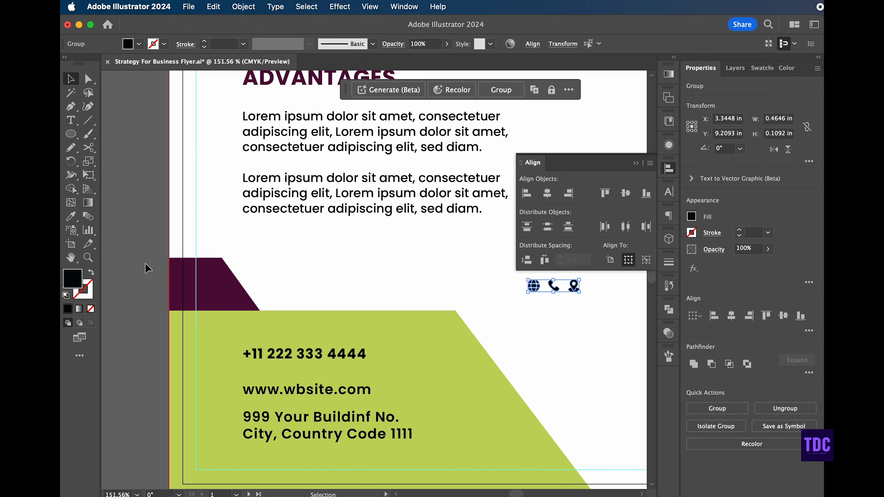
{"action": "key", "text": "i"}
{"action": "left_click", "coordinate": [208, 282]}
{"action": "key", "text": "v"}
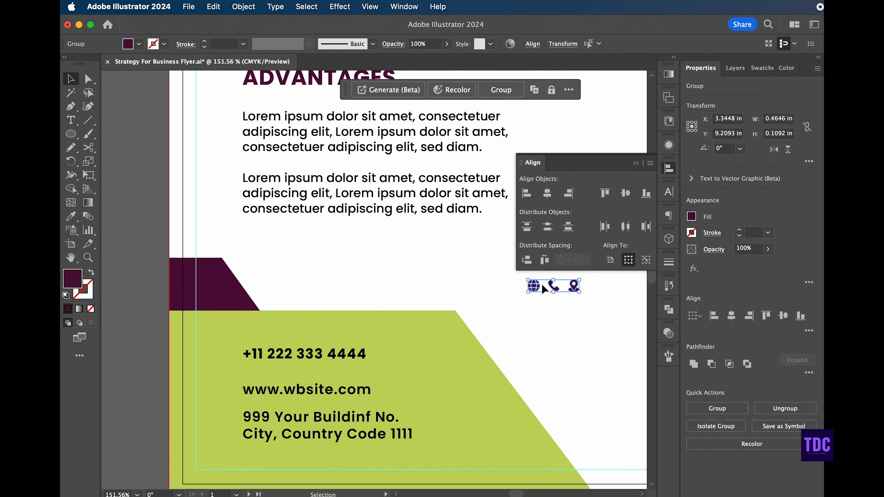
Place the phone, globe and location pin icons in front of the phone, website and address lines respectively.
{"action": "left_click_drag", "start_coordinate": [542, 286], "coordinate": [226, 398]}
{"action": "left_click", "coordinate": [215, 330]}
{"action": "left_click_drag", "start_coordinate": [225, 353], "coordinate": [226, 394]}
{"action": "left_click_drag", "start_coordinate": [254, 331], "coordinate": [229, 420]}
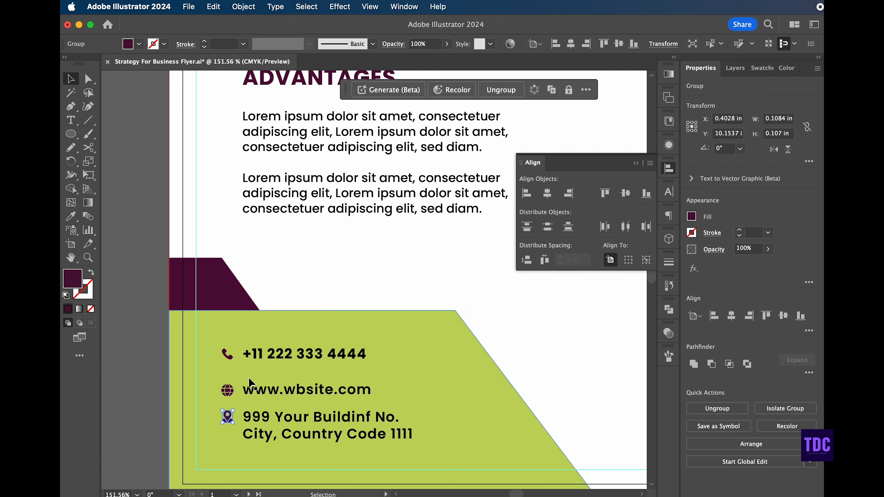
Align the phone, globe and location pin icons by their horizontal centers and save the flyer document.
{"action": "left_click", "coordinate": [227, 357]}
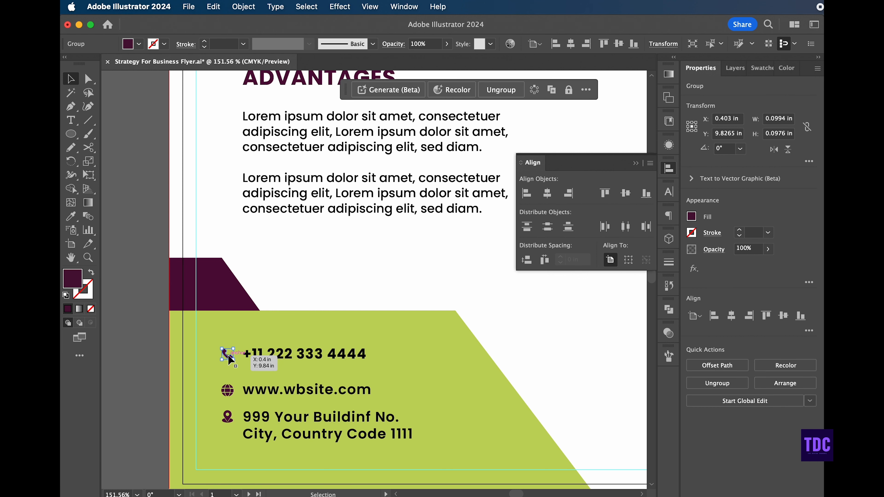
{"action": "left_click", "coordinate": [230, 394], "text": "shift"}
{"action": "left_click", "coordinate": [228, 416], "text": "shift"}
{"action": "left_click", "coordinate": [547, 194]}
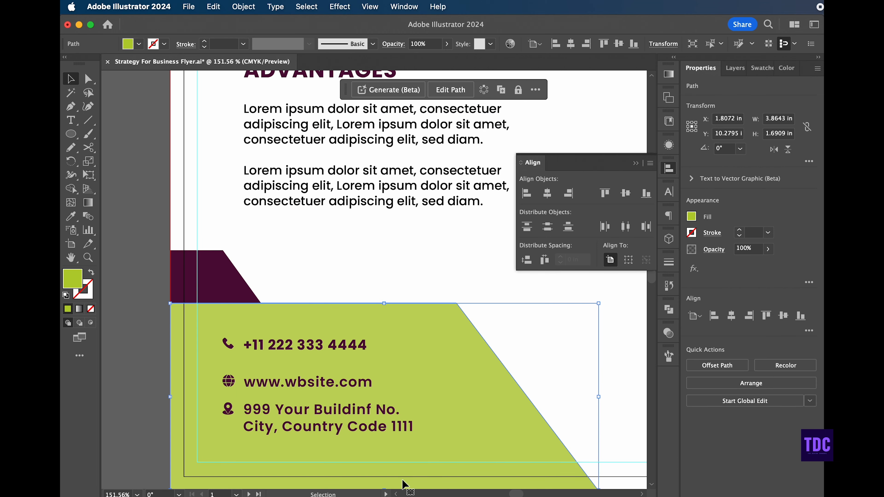
{"action": "key", "text": "super+s"}
{"action": "key", "text": "super+0"}
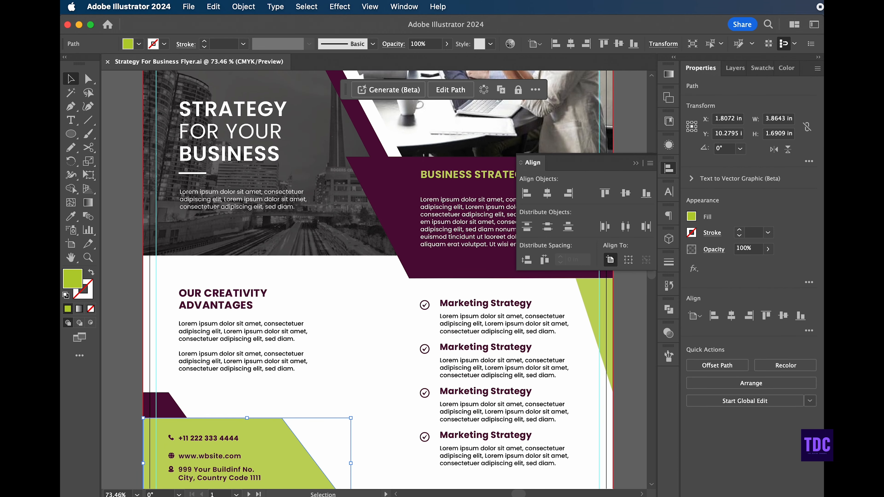
{"action": "left_click", "coordinate": [634, 163]}
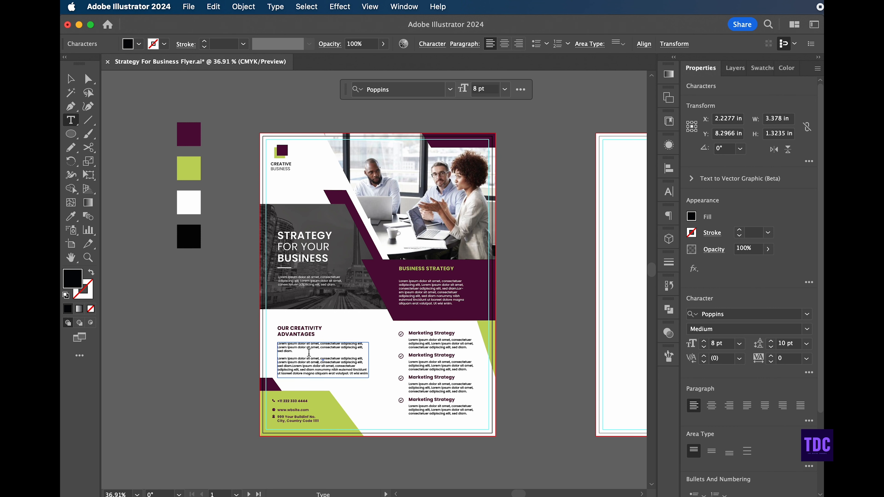
Move the Our Creativity Advantages heading and its body text up together and left-align them with the headline text block.
{"action": "key", "text": "super+a"}
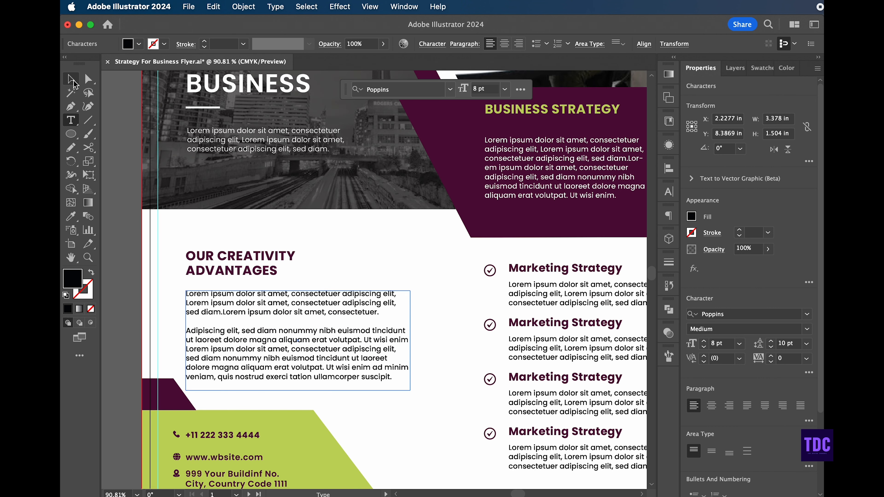
{"action": "left_click", "coordinate": [71, 79]}
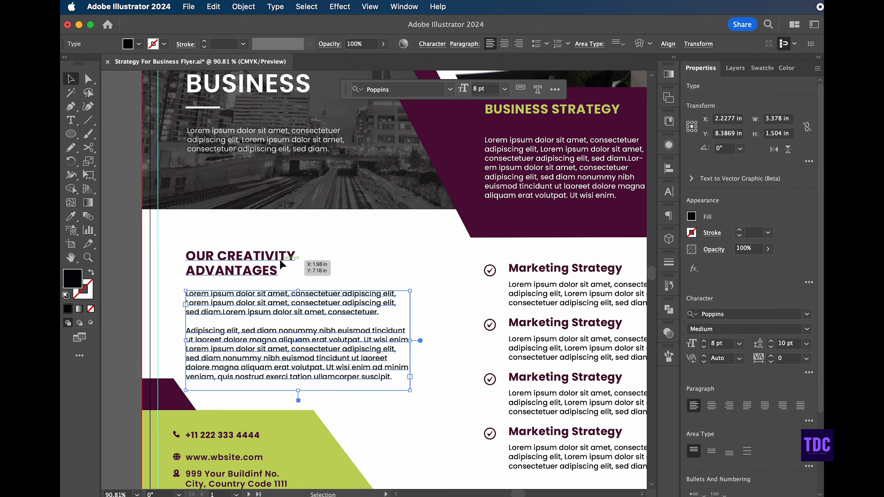
{"action": "left_click", "coordinate": [269, 263], "text": "shift"}
{"action": "left_click_drag", "start_coordinate": [267, 258], "coordinate": [263, 242]}
{"action": "left_click", "coordinate": [236, 85], "text": "shift"}
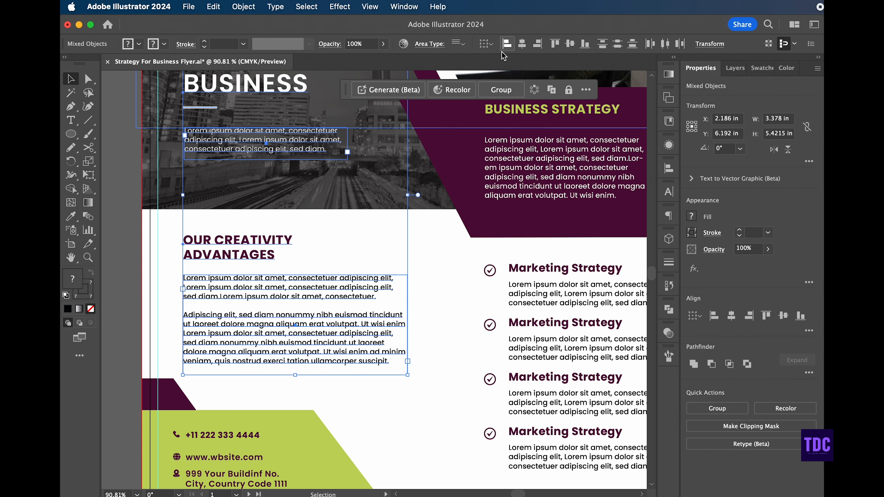
{"action": "left_click", "coordinate": [450, 266]}
{"action": "scroll", "coordinate": [448, 359], "scroll_direction": "down", "scroll_amount": 2}
{"action": "scroll", "coordinate": [448, 359], "scroll_direction": "down", "scroll_amount": 3}
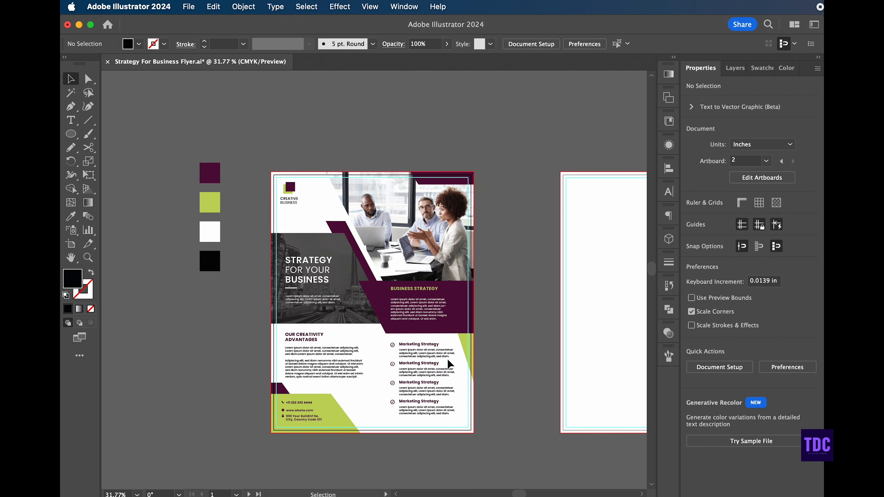
Duplicate the complete flyer design onto the empty second artboard.
{"action": "left_click_drag", "start_coordinate": [205, 158], "coordinate": [399, 409]}
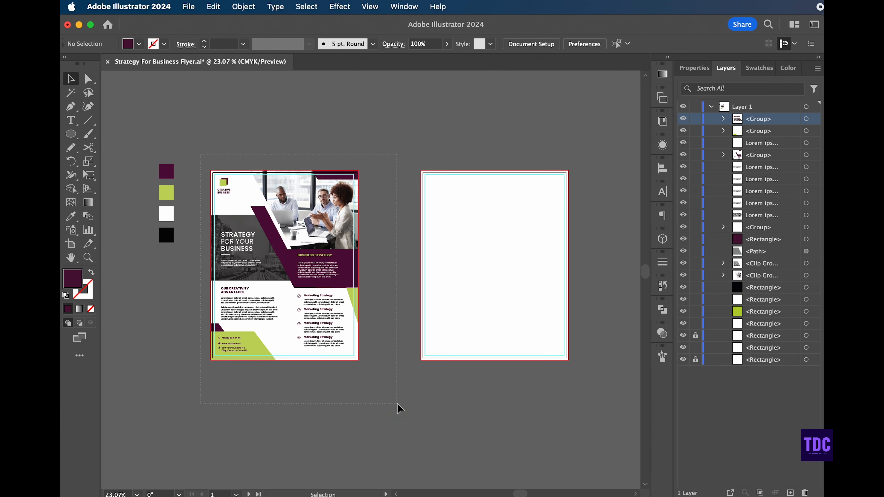
{"action": "left_click_drag", "start_coordinate": [269, 228], "coordinate": [480, 231]}
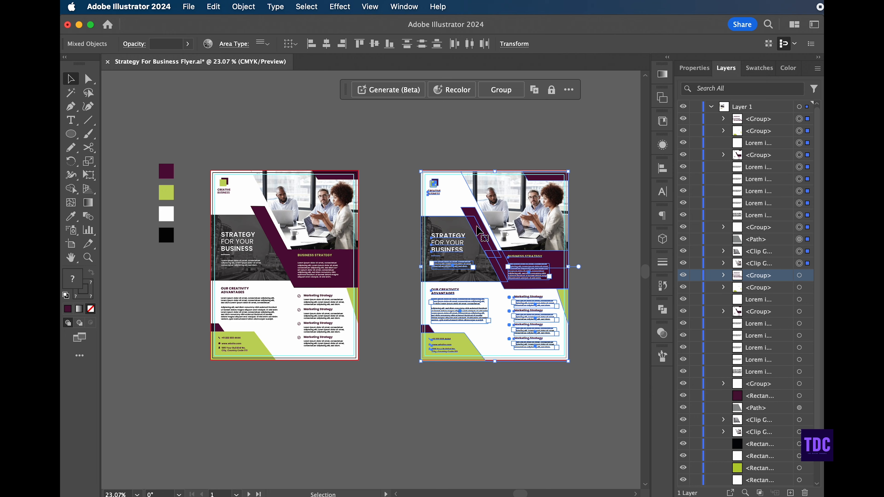
{"action": "scroll", "coordinate": [451, 186], "scroll_direction": "up", "scroll_amount": 3}
{"action": "scroll", "coordinate": [451, 187], "scroll_direction": "down", "scroll_amount": 4}
{"action": "scroll", "coordinate": [450, 186], "scroll_direction": "right", "scroll_amount": 4}
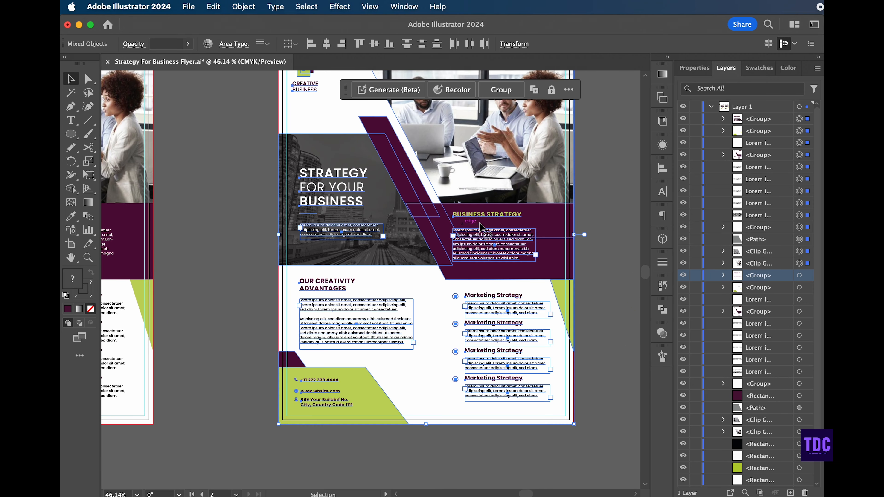
{"action": "left_click", "coordinate": [610, 197]}
{"action": "scroll", "coordinate": [621, 194], "scroll_direction": "down", "scroll_amount": 2}
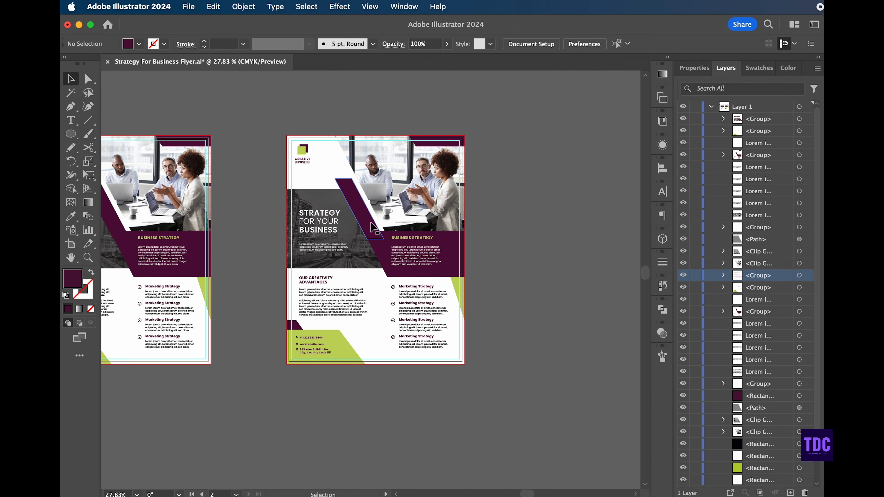
Draw a small square color swatch just above the second artboard.
{"action": "left_click", "coordinate": [371, 227]}
{"action": "left_click_drag", "start_coordinate": [71, 134], "coordinate": [108, 133]}
{"action": "left_click_drag", "start_coordinate": [268, 89], "coordinate": [289, 110]}
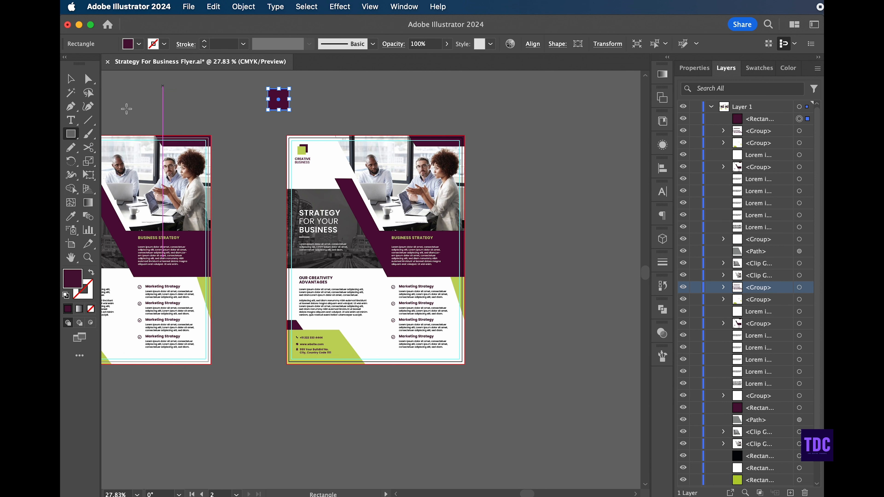
Change the new swatch square's fill to a medium royal blue.
{"action": "double_click", "coordinate": [72, 279]}
{"action": "mouse_move", "coordinate": [623, 294]}
{"action": "left_mouse_down"}
{"action": "mouse_move", "coordinate": [627, 288]}
{"action": "mouse_move", "coordinate": [629, 299]}
{"action": "left_mouse_up"}
{"action": "left_click_drag", "start_coordinate": [561, 318], "coordinate": [562, 298]}
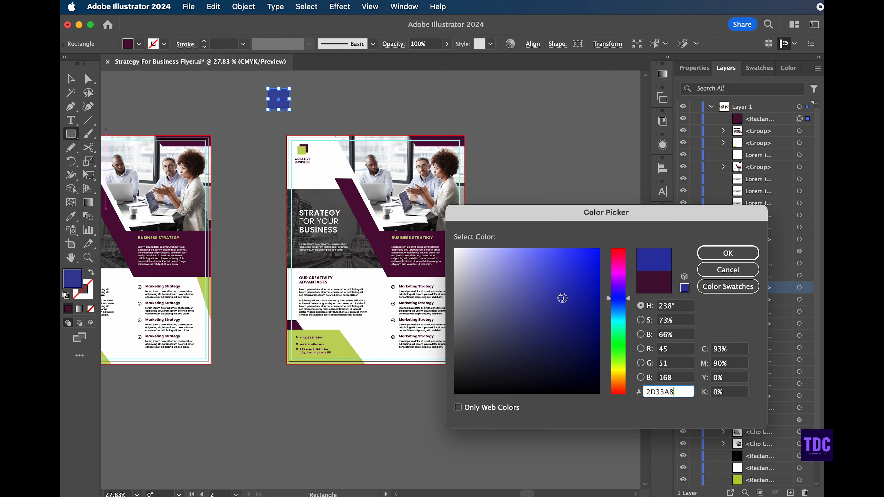
{"action": "left_click", "coordinate": [632, 306]}
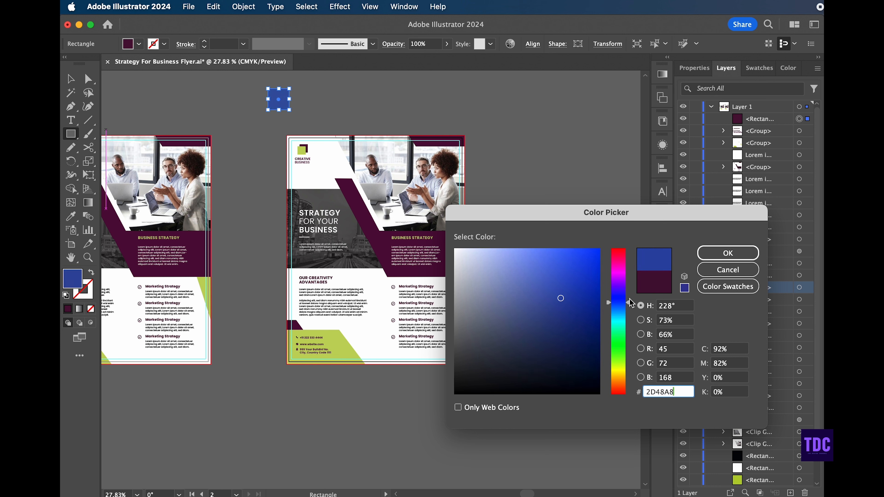
{"action": "left_click_drag", "start_coordinate": [630, 299], "coordinate": [629, 299]}
{"action": "mouse_move", "coordinate": [566, 295]}
{"action": "left_mouse_down"}
{"action": "mouse_move", "coordinate": [588, 299]}
{"action": "mouse_move", "coordinate": [572, 296]}
{"action": "left_mouse_up"}
{"action": "left_click", "coordinate": [701, 252]}
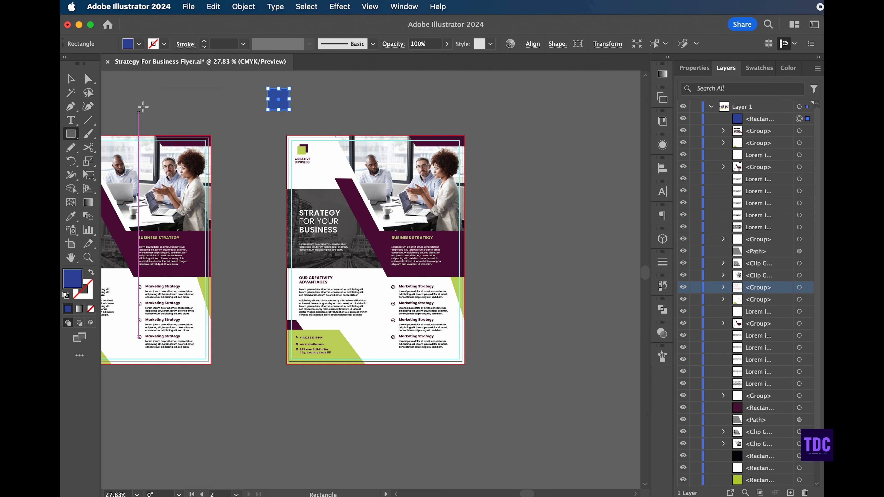
Recolor the second flyer's dark purple group with the blue sampled from the swatch square.
{"action": "key", "text": "v"}
{"action": "left_click", "coordinate": [232, 105]}
{"action": "left_click", "coordinate": [456, 226]}
{"action": "key", "text": "i"}
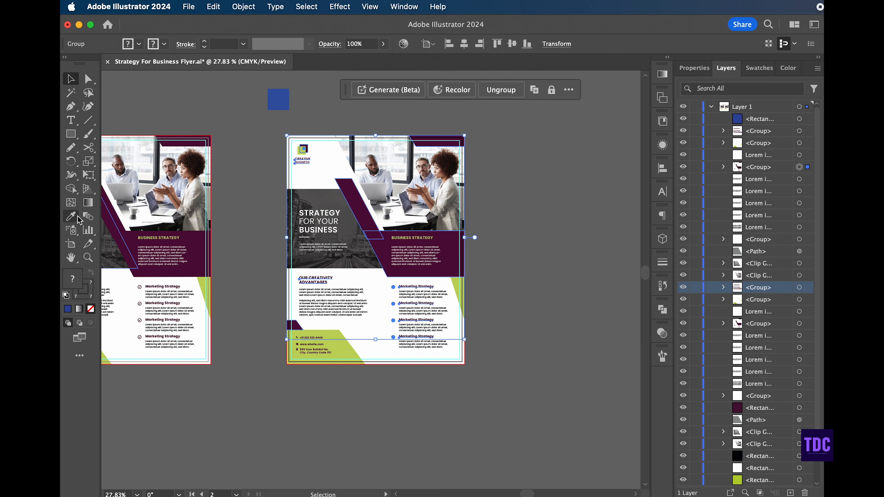
{"action": "left_click", "coordinate": [285, 95]}
{"action": "key", "text": "v"}
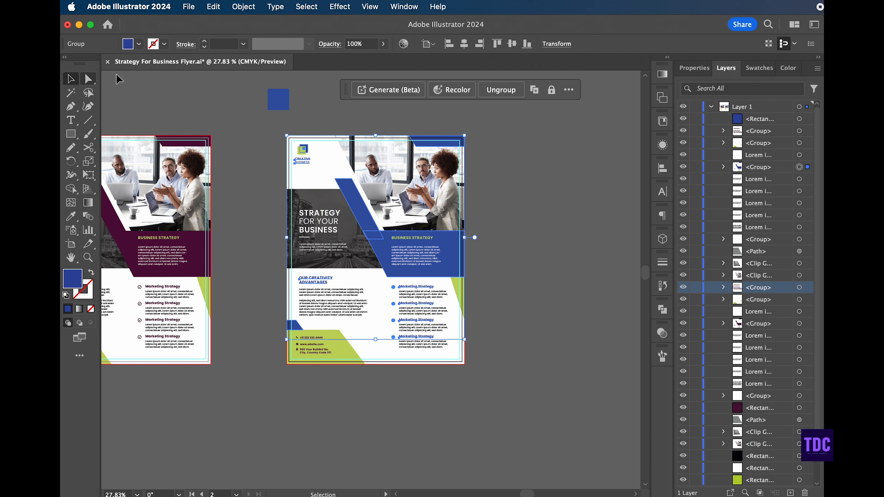
{"action": "left_click", "coordinate": [526, 164]}
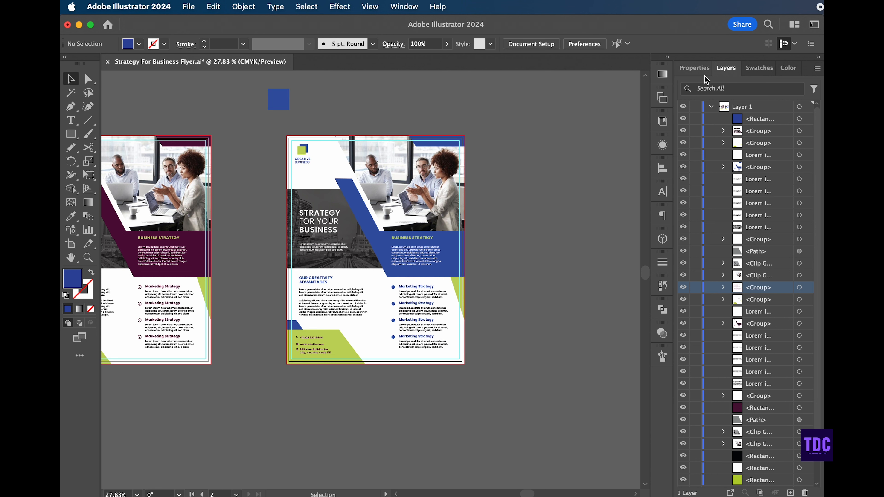
{"action": "scroll", "coordinate": [313, 154], "scroll_direction": "down", "scroll_amount": 1}
{"action": "left_click", "coordinate": [303, 154]}
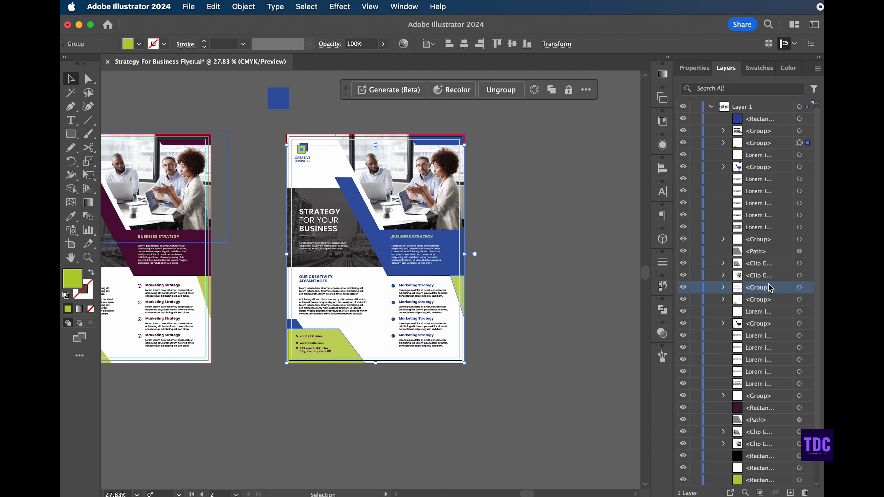
{"action": "left_click", "coordinate": [367, 223]}
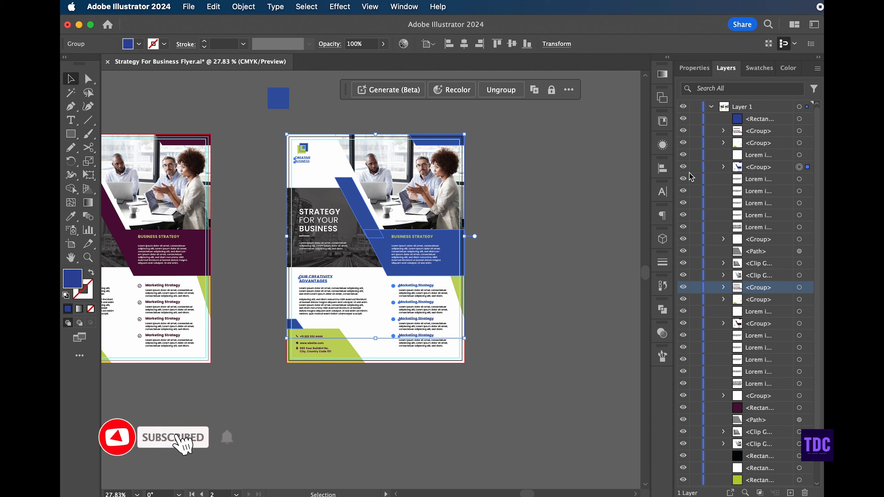
{"action": "left_click", "coordinate": [559, 224]}
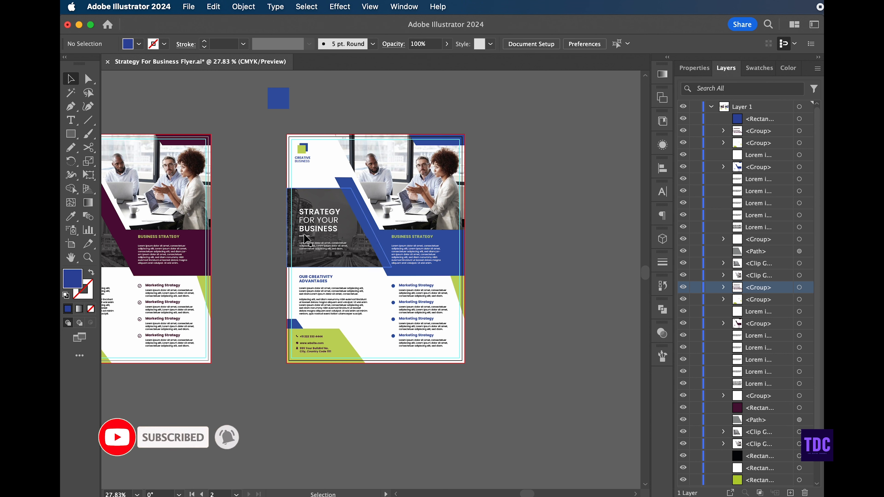
{"action": "left_click", "coordinate": [346, 356]}
Duplicate the blue swatch square beside the original and fill the copy with a brighter yellow-green based on the flyer's green.
{"action": "left_click", "coordinate": [281, 102]}
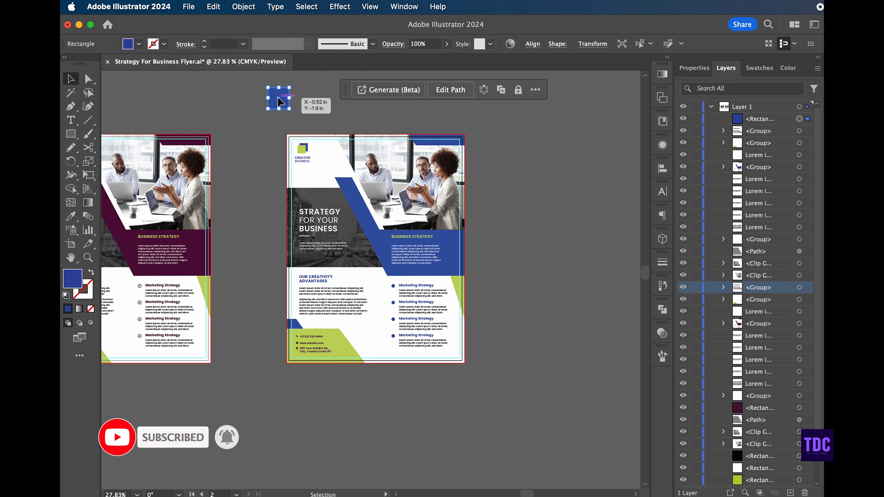
{"action": "left_click_drag", "start_coordinate": [281, 102], "coordinate": [310, 101]}
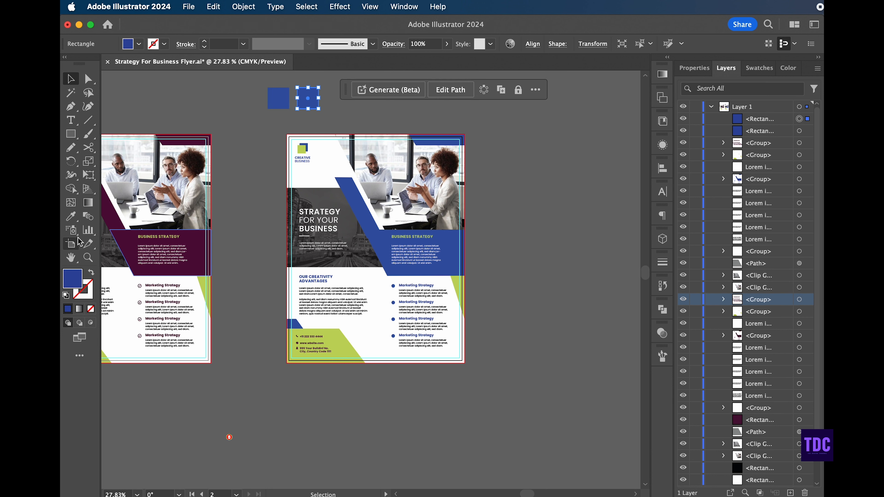
{"action": "double_click", "coordinate": [78, 278]}
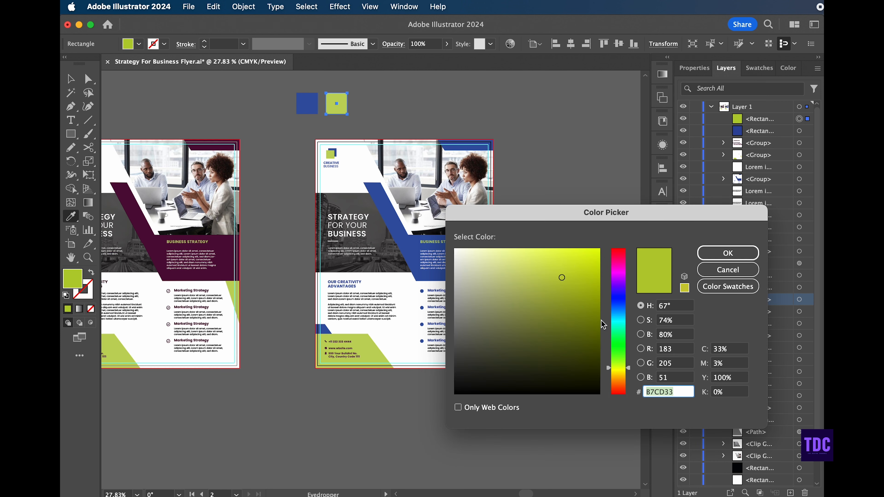
{"action": "left_click_drag", "start_coordinate": [560, 276], "coordinate": [563, 256]}
{"action": "left_click", "coordinate": [729, 254]}
{"action": "key", "text": "v"}
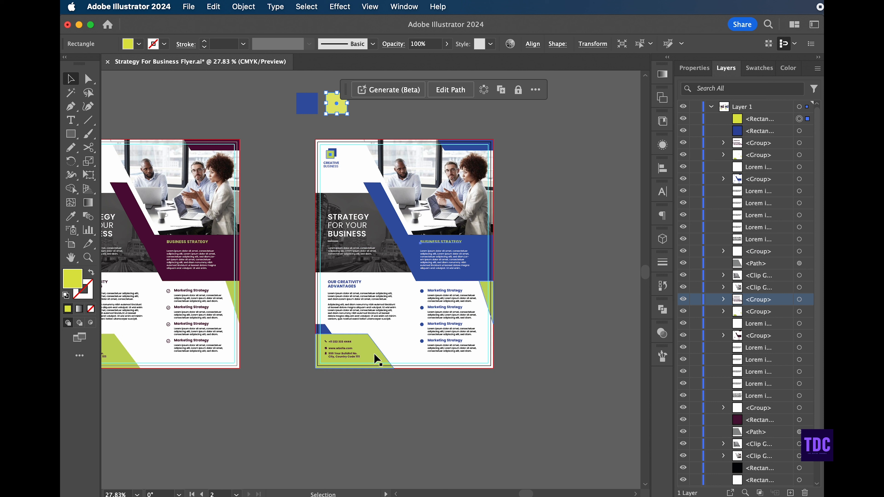
Recolor the second flyer's green group with the yellow-green sampled from the new swatch square.
{"action": "left_click", "coordinate": [376, 356]}
{"action": "left_click", "coordinate": [71, 216]}
{"action": "left_click", "coordinate": [337, 103]}
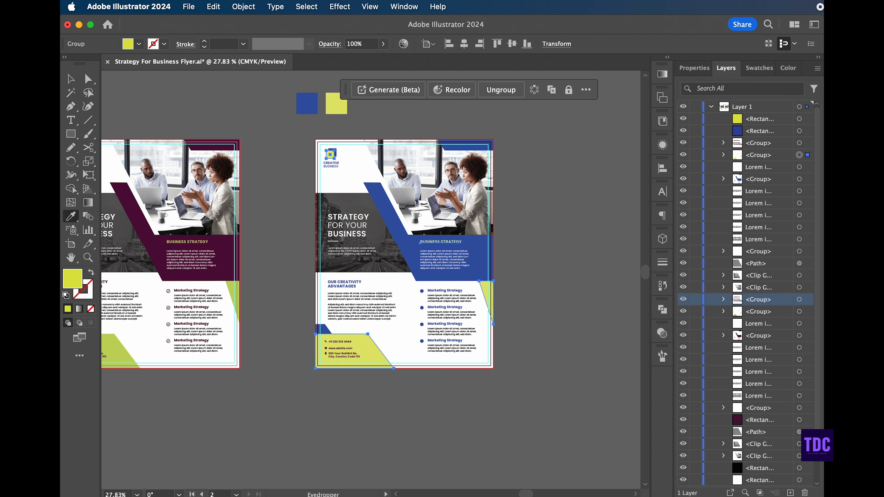
{"action": "left_click", "coordinate": [72, 79]}
{"action": "left_click", "coordinate": [286, 113]}
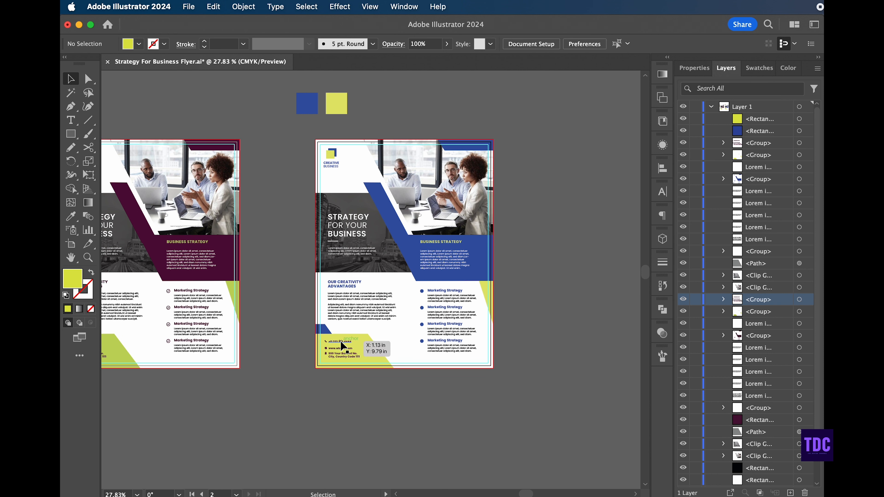
Recolor the second flyer's contact lines and icons with the blue sampled from the swatch square.
{"action": "left_click", "coordinate": [339, 346]}
{"action": "left_click", "coordinate": [71, 216]}
{"action": "left_click", "coordinate": [307, 103]}
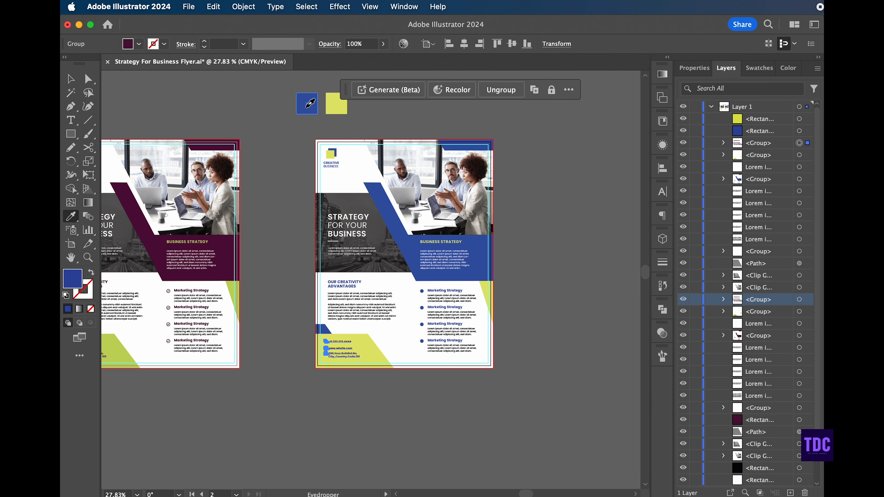
{"action": "left_click", "coordinate": [72, 85]}
{"action": "left_click", "coordinate": [254, 109]}
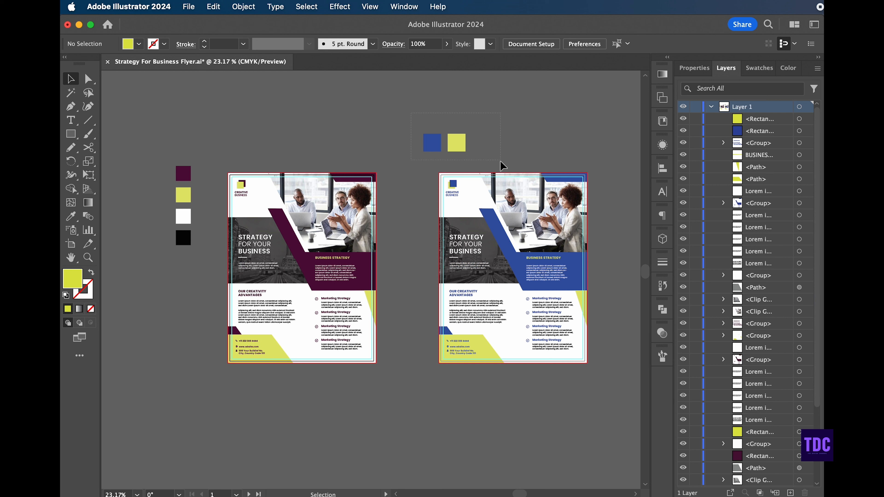
Delete all color swatch squares above the second flyer and beside the first one, and save the document.
{"action": "left_click_drag", "start_coordinate": [501, 161], "coordinate": [500, 162]}
{"action": "key", "text": "Delete"}
{"action": "left_click_drag", "start_coordinate": [142, 149], "coordinate": [210, 306]}
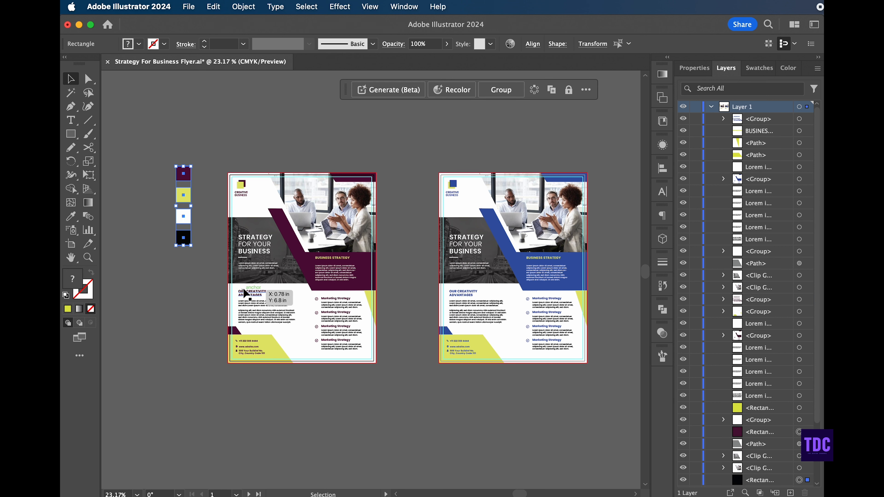
{"action": "key", "text": "Delete"}
{"action": "key", "text": "super+s"}
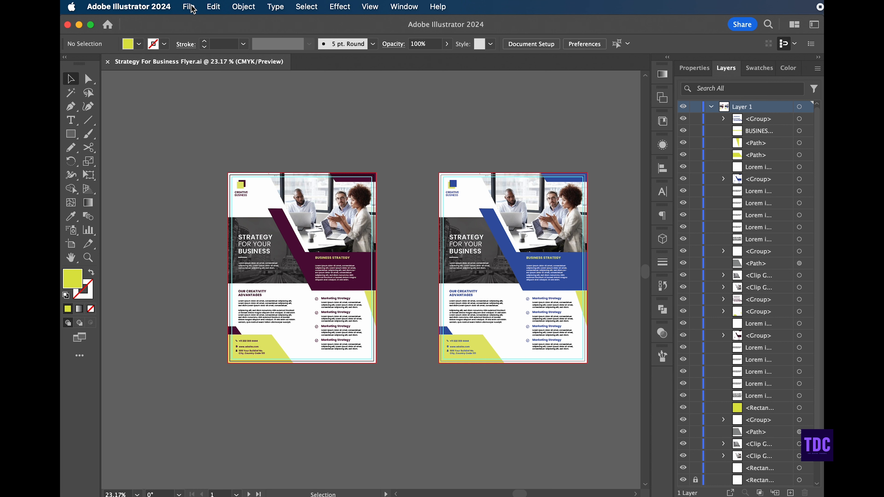
Unlock the locked rectangles at the bottom of Layer 1's stacking order.
{"action": "left_click", "coordinate": [694, 68]}
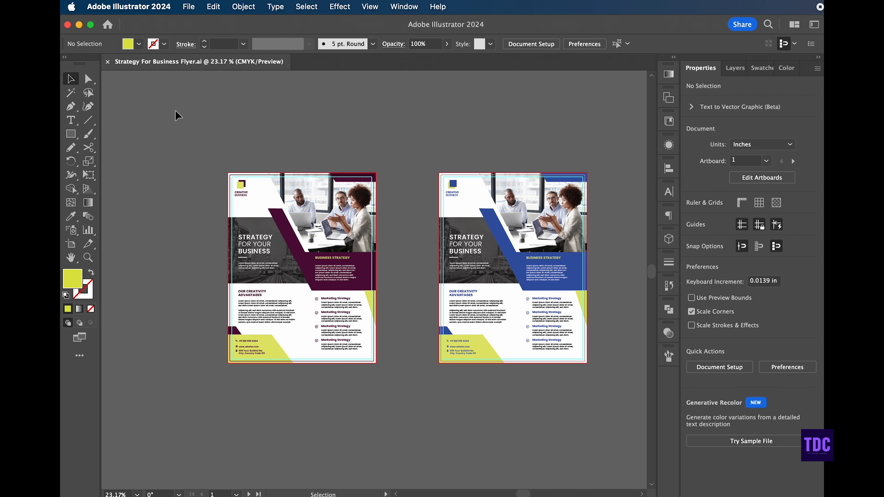
{"action": "left_click", "coordinate": [735, 68]}
{"action": "scroll", "coordinate": [714, 446], "scroll_direction": "down", "scroll_amount": 3}
{"action": "left_click", "coordinate": [696, 481]}
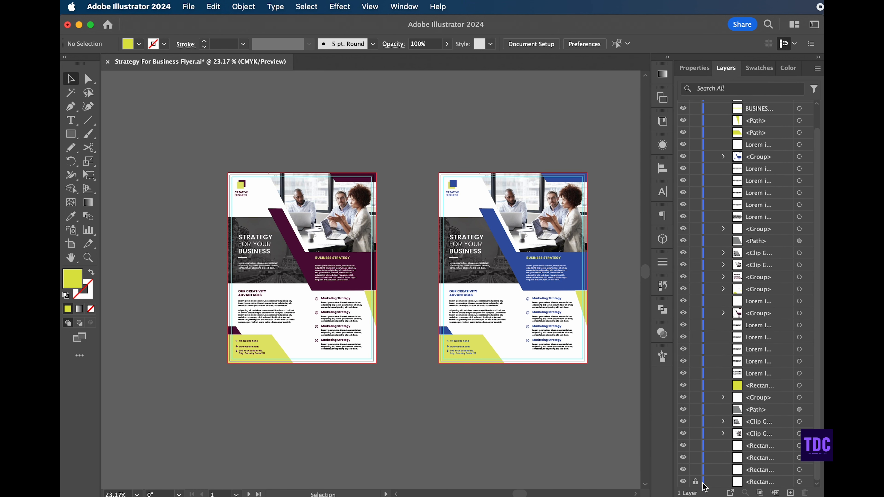